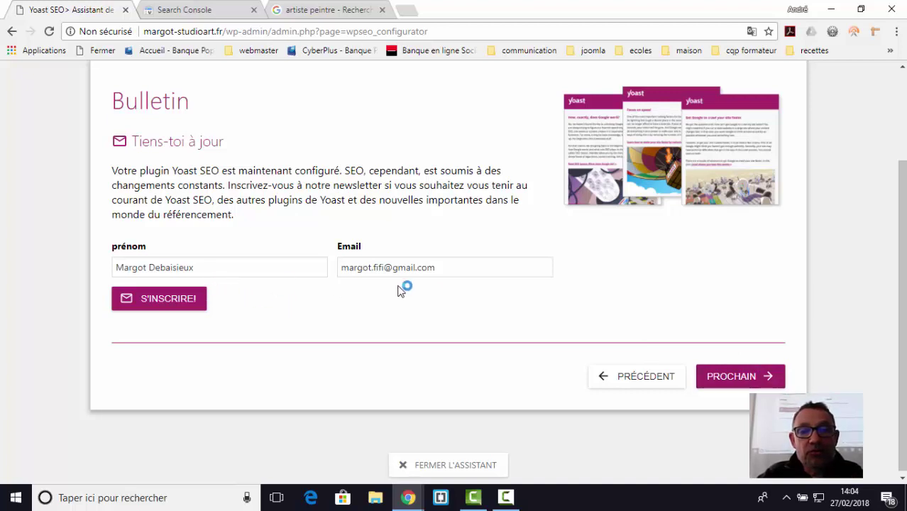
Advance the Yoast configuration wizard to its Succès! step and close it.
click(730, 372)
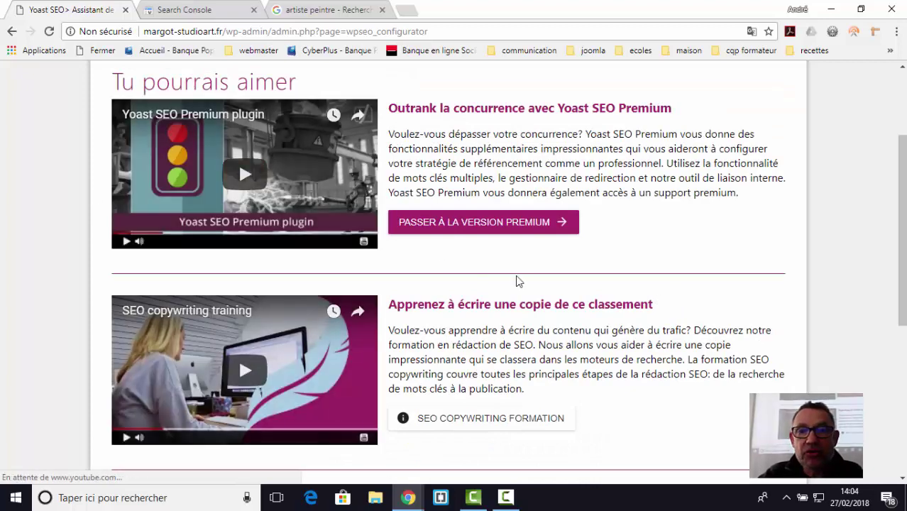
scroll(582, 283, down, 5)
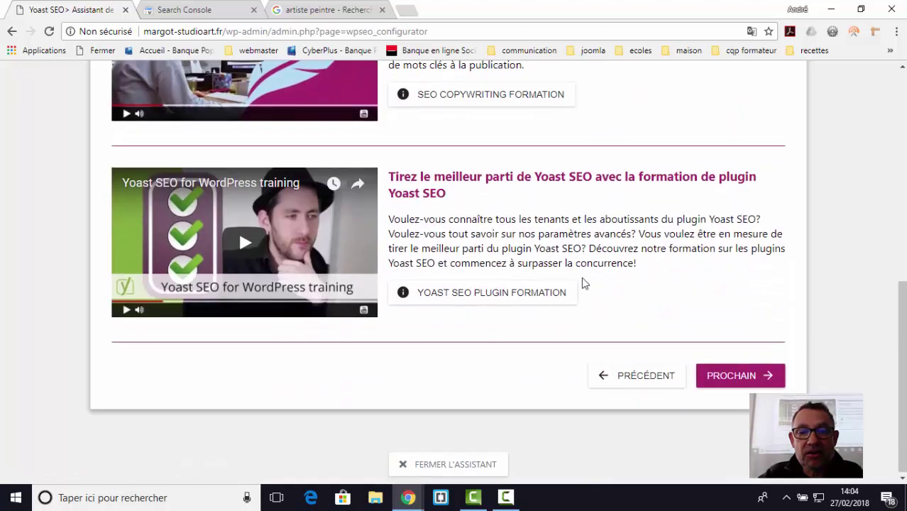
click(728, 376)
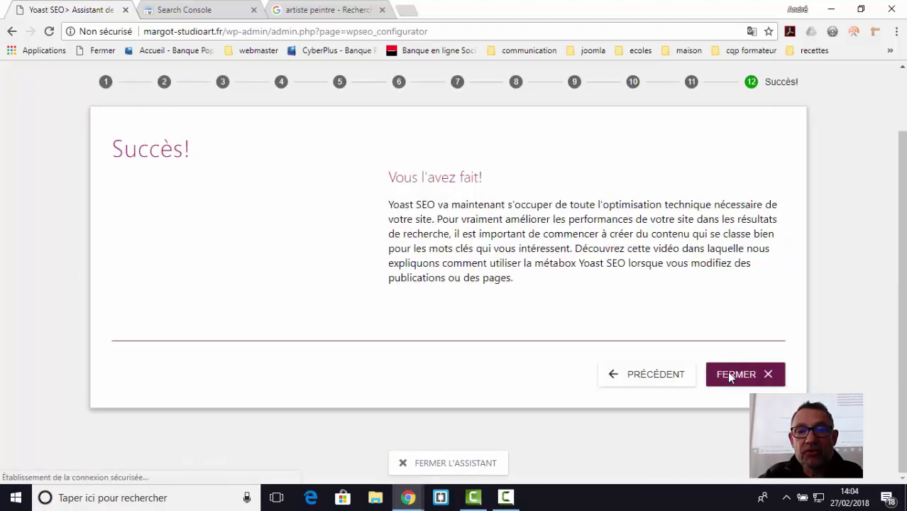
click(735, 376)
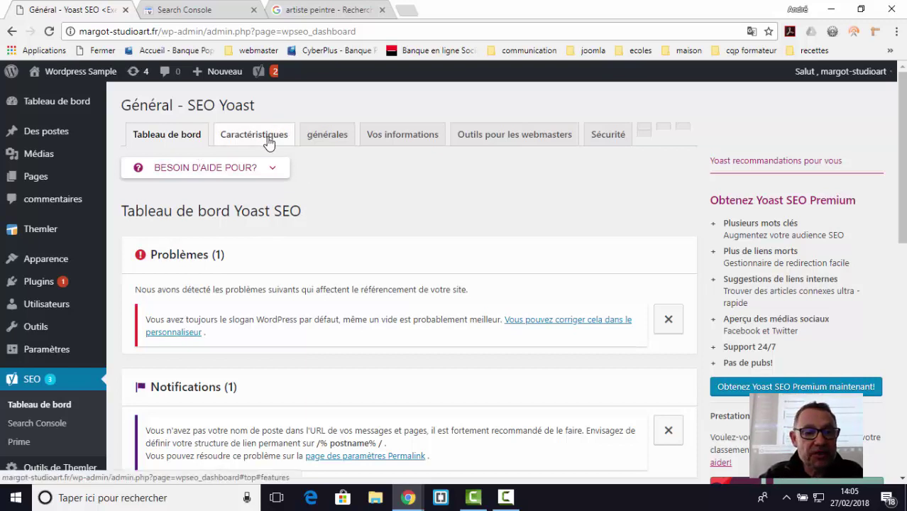
Look over the générales and Vos informations settings tabs.
click(326, 145)
scroll(327, 150, down, 5)
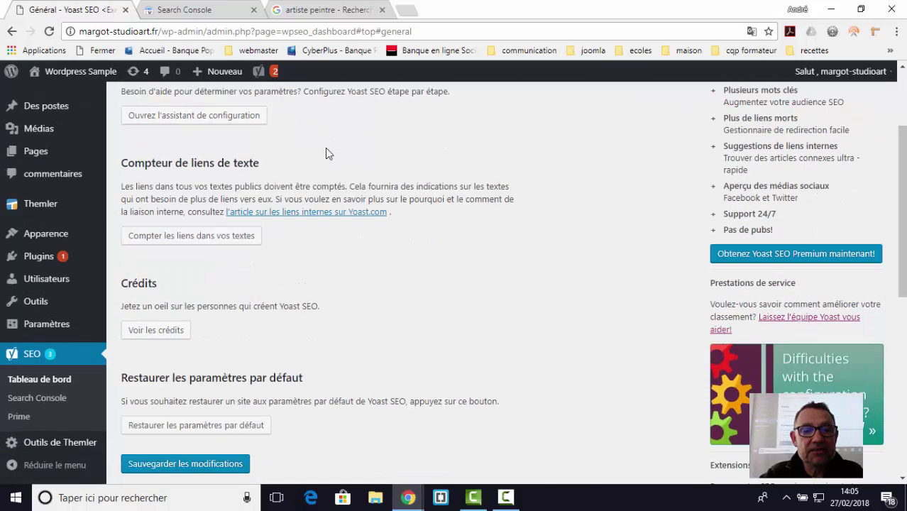
scroll(325, 151, up, 5)
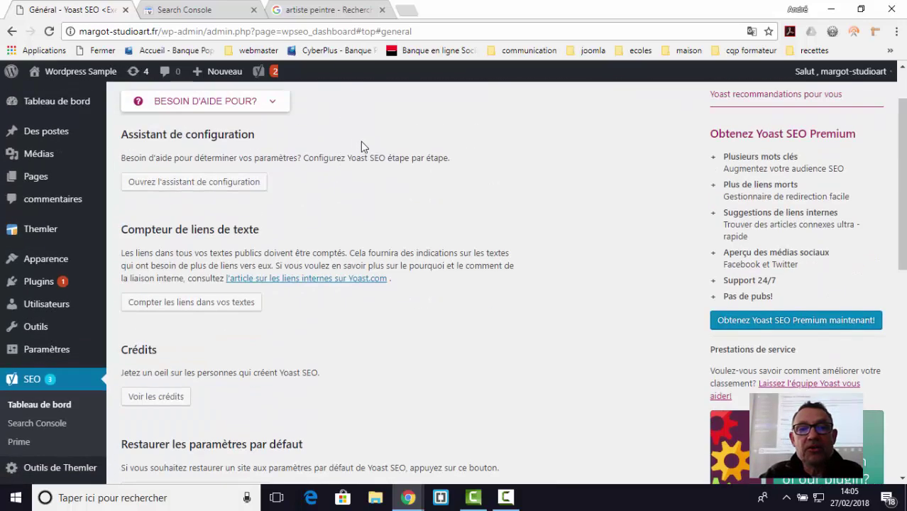
click(396, 143)
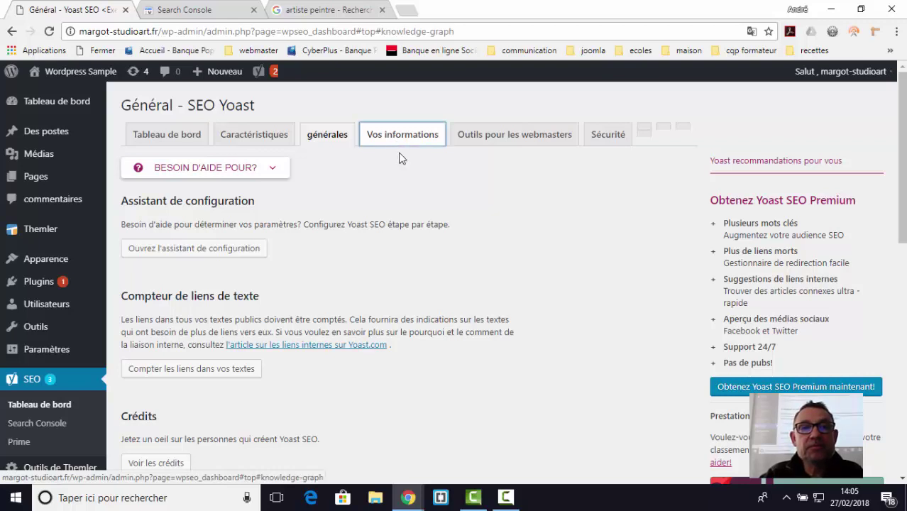
scroll(494, 292, down, 3)
scroll(495, 293, down, 4)
scroll(492, 289, up, 4)
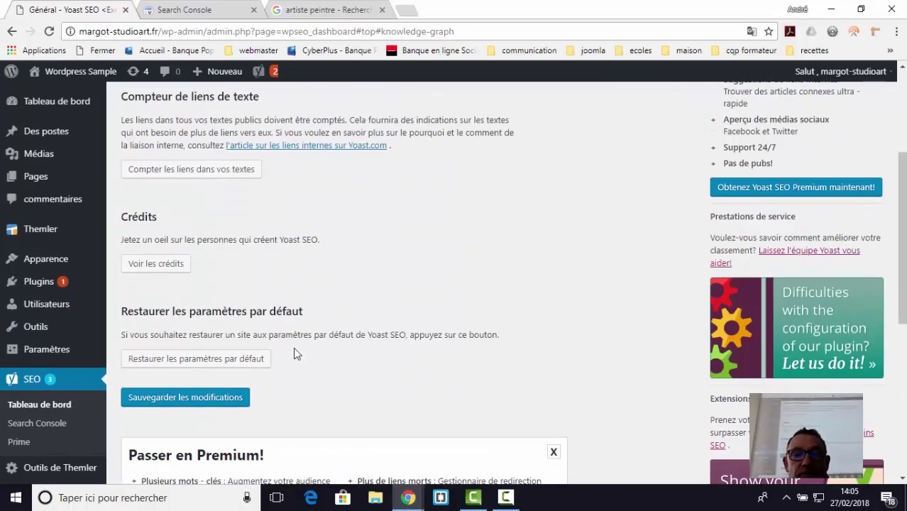
scroll(376, 346, up, 3)
Save the webmaster tools settings, leaving the Bing, Google and Yandex verification fields empty.
click(471, 136)
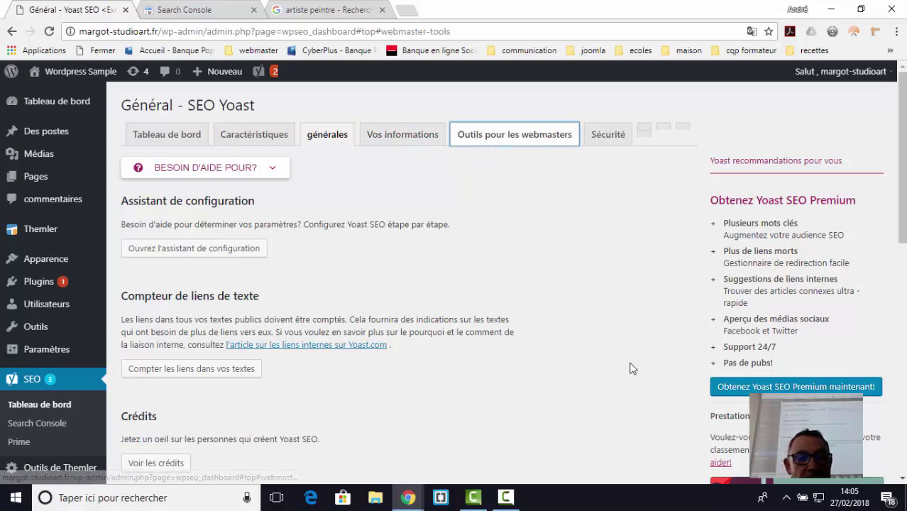
scroll(632, 359, down, 5)
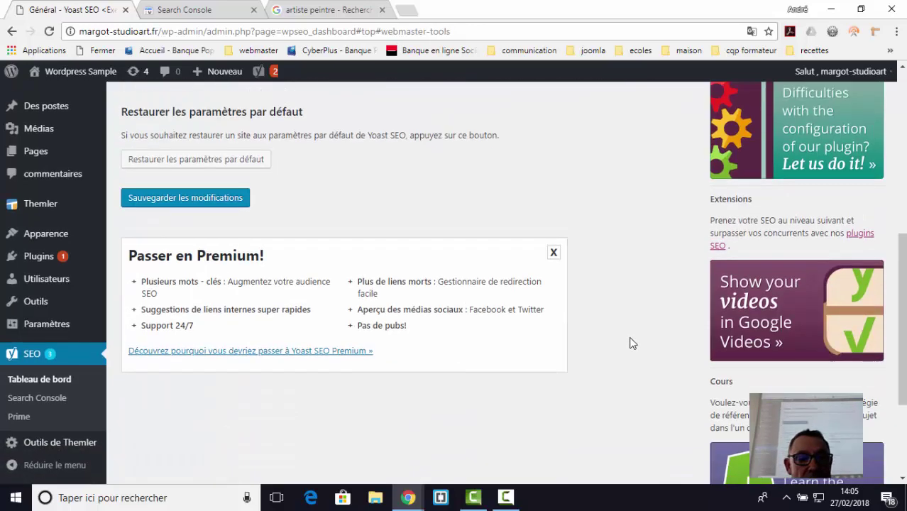
click(155, 202)
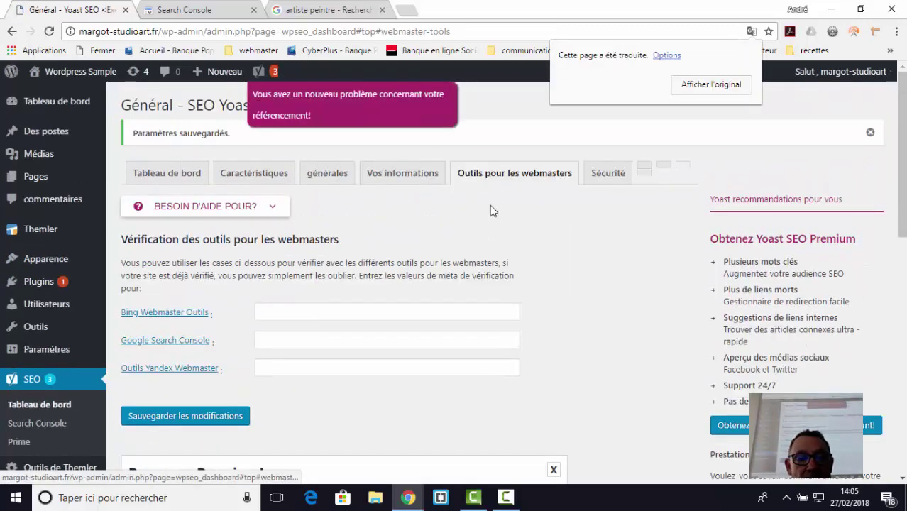
scroll(468, 298, down, 1)
scroll(470, 295, down, 3)
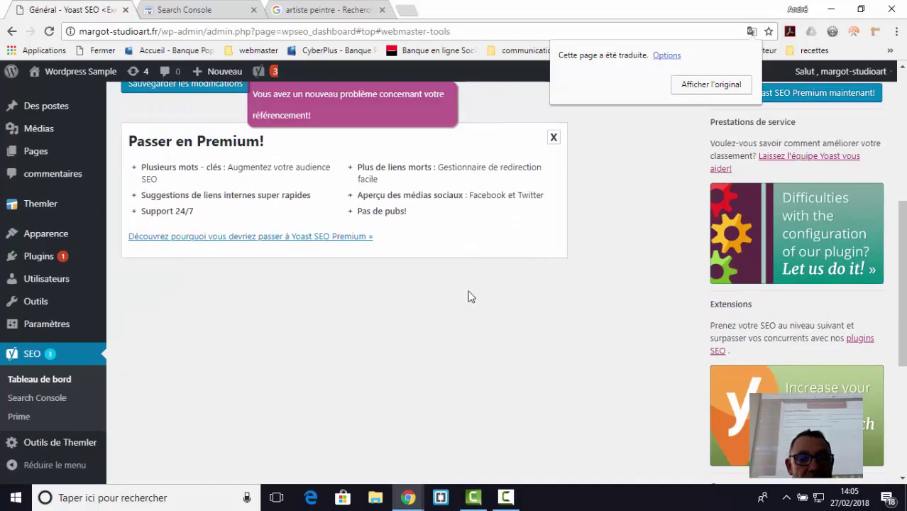
scroll(473, 296, up, 6)
click(608, 179)
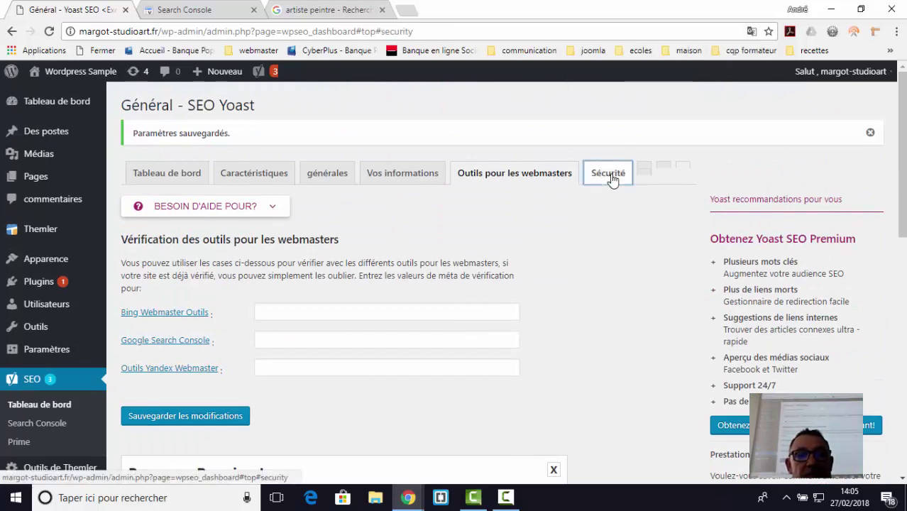
Save the Sécurité settings.
click(234, 420)
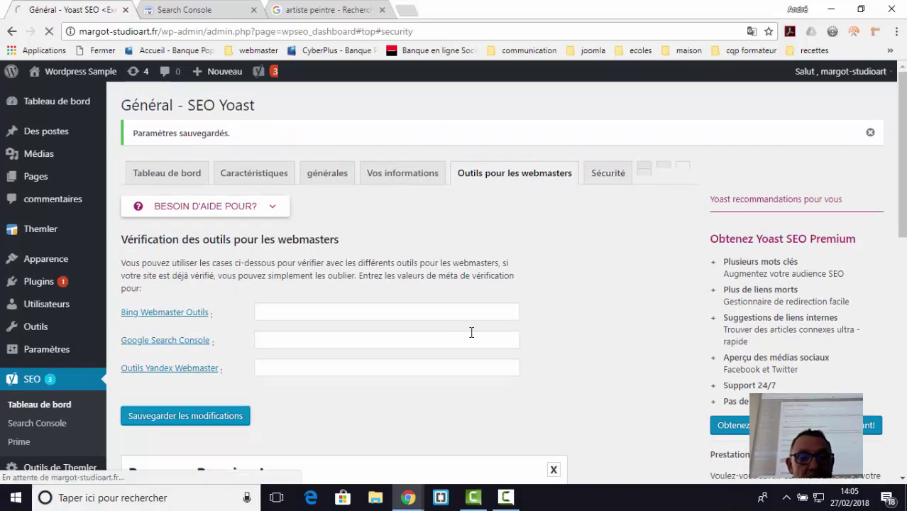
scroll(540, 309, down, 2)
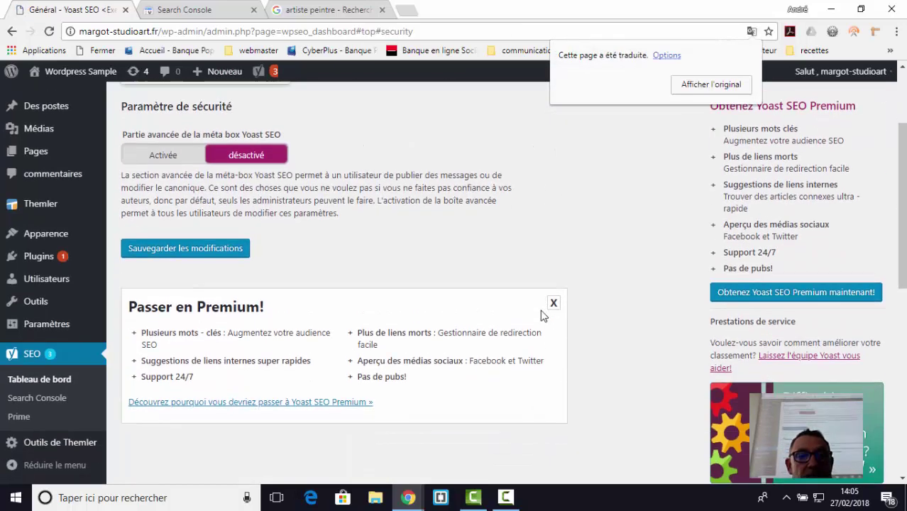
scroll(541, 314, up, 2)
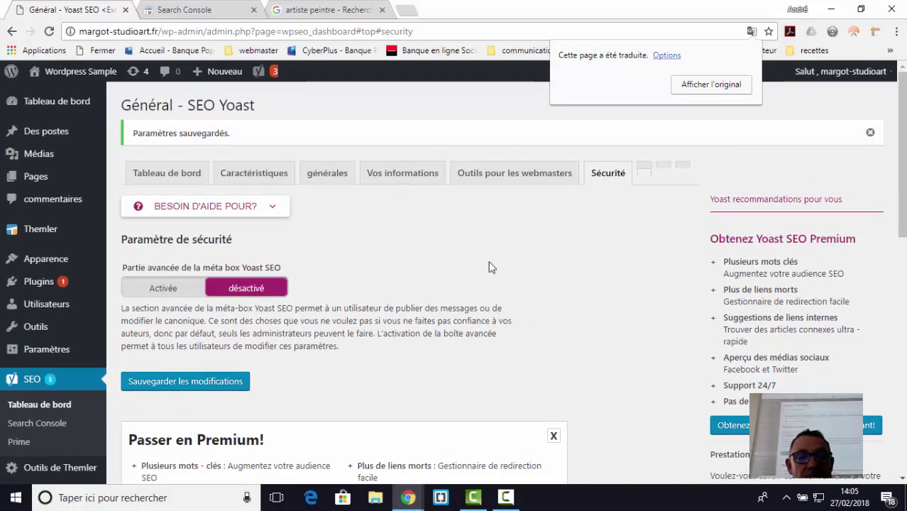
Return to the Tableau de bord and review its tagline problem and two notifications.
click(163, 177)
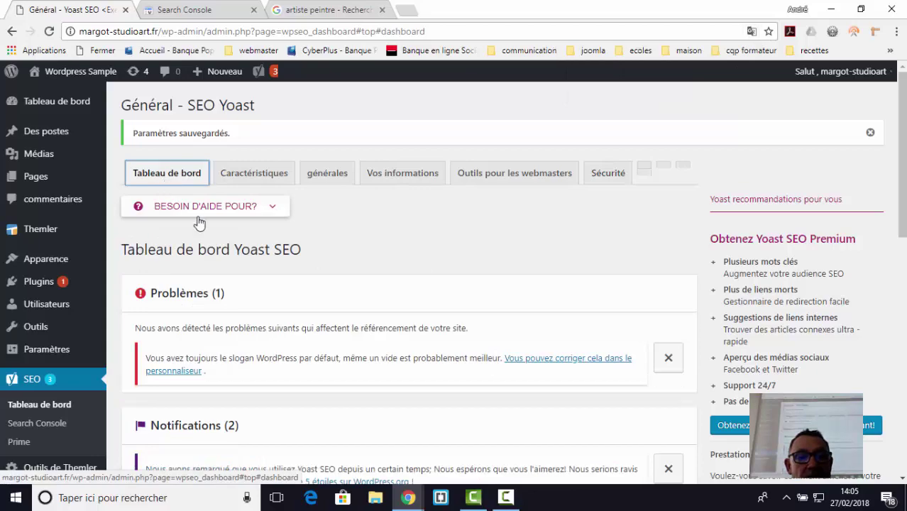
scroll(283, 294, down, 4)
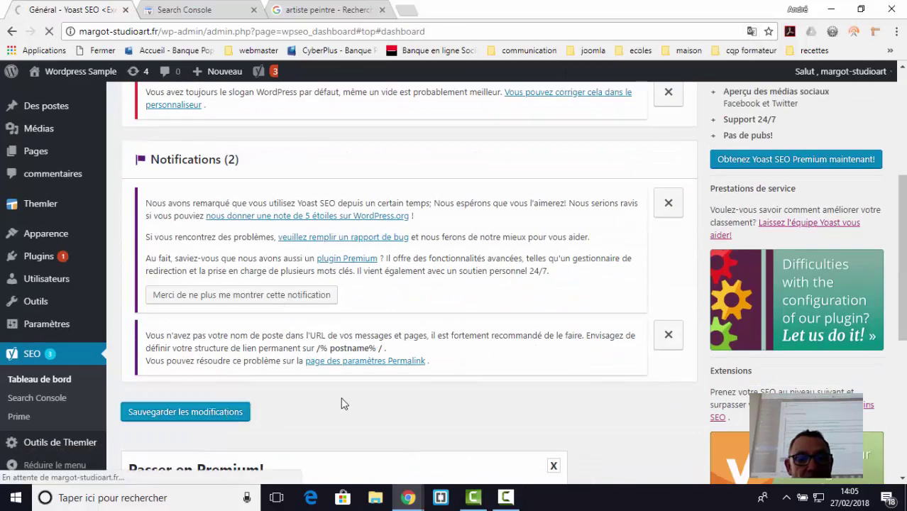
scroll(341, 393, down, 3)
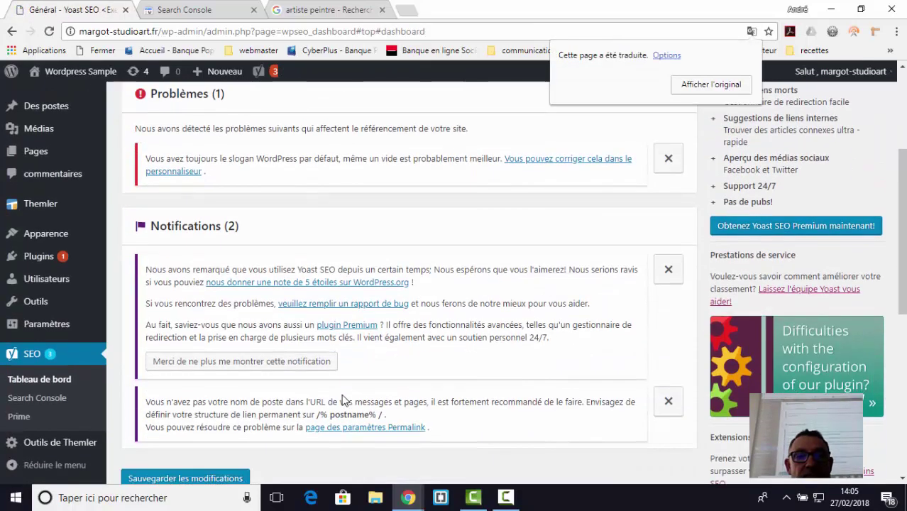
scroll(342, 401, down, 3)
scroll(333, 412, up, 6)
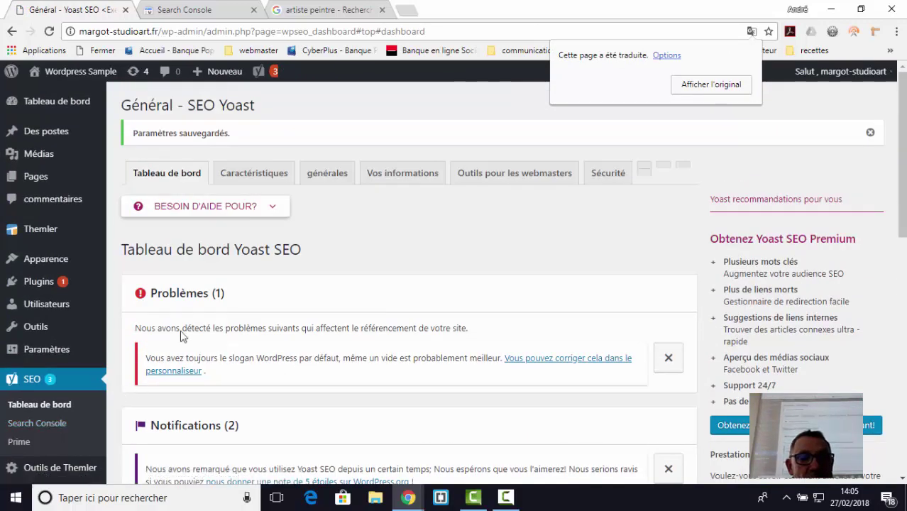
scroll(348, 275, down, 3)
scroll(349, 274, down, 6)
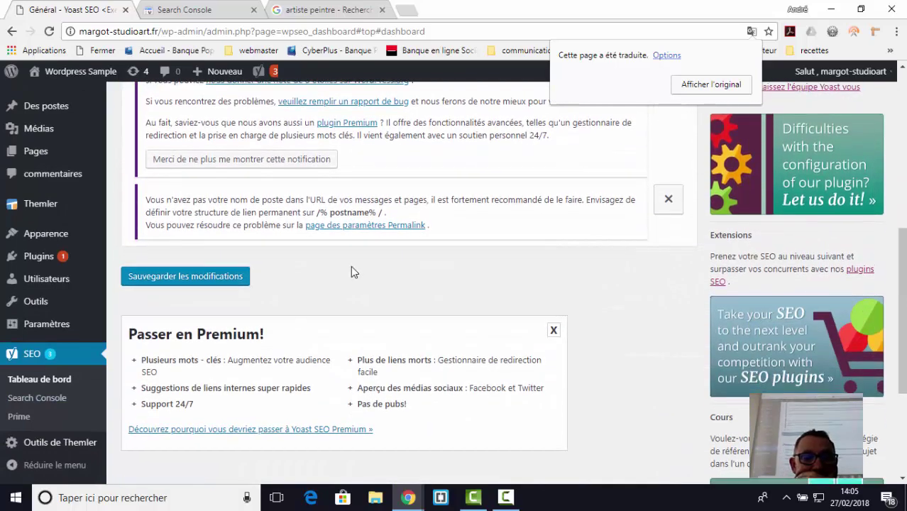
scroll(350, 273, down, 5)
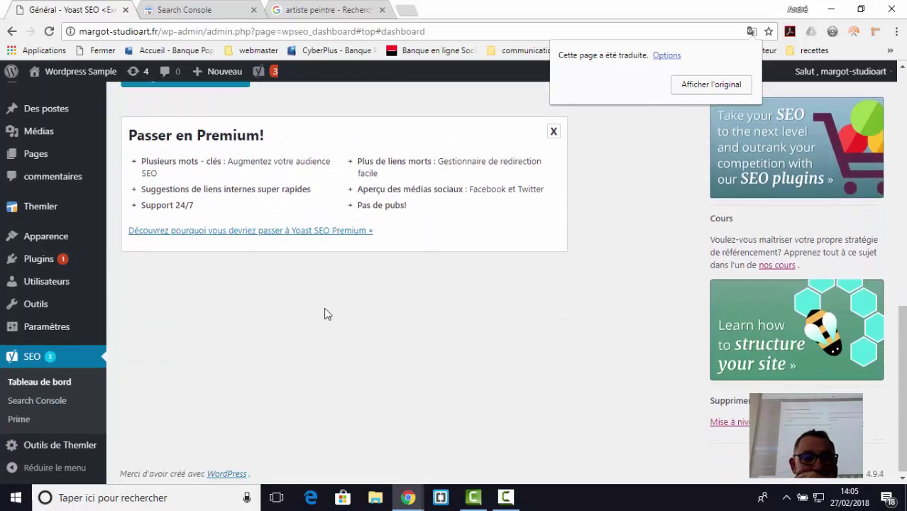
scroll(323, 311, up, 10)
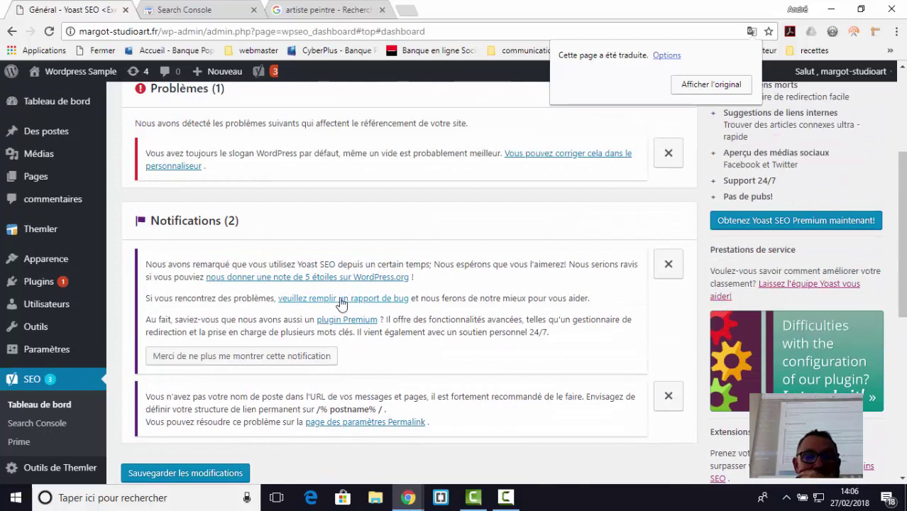
scroll(340, 304, up, 3)
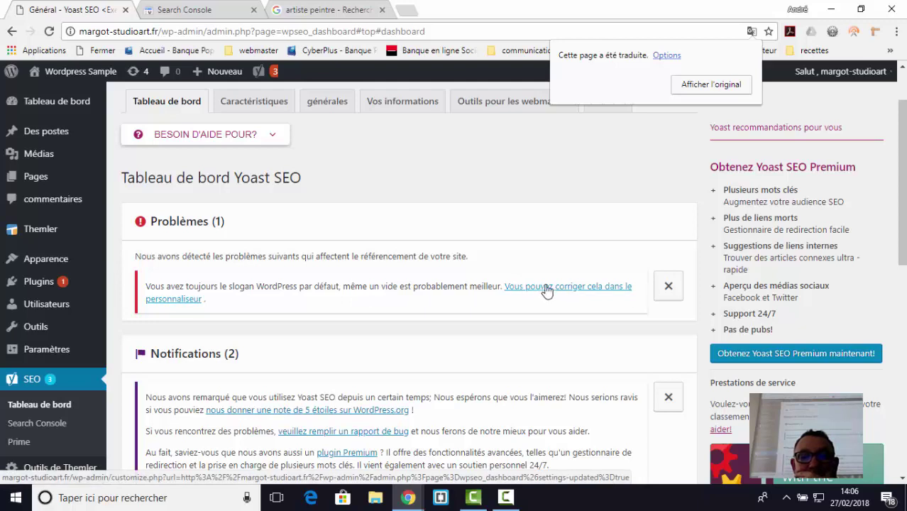
Mute the default-slogan problem, after briefly visiting and closing the Customizer.
click(668, 285)
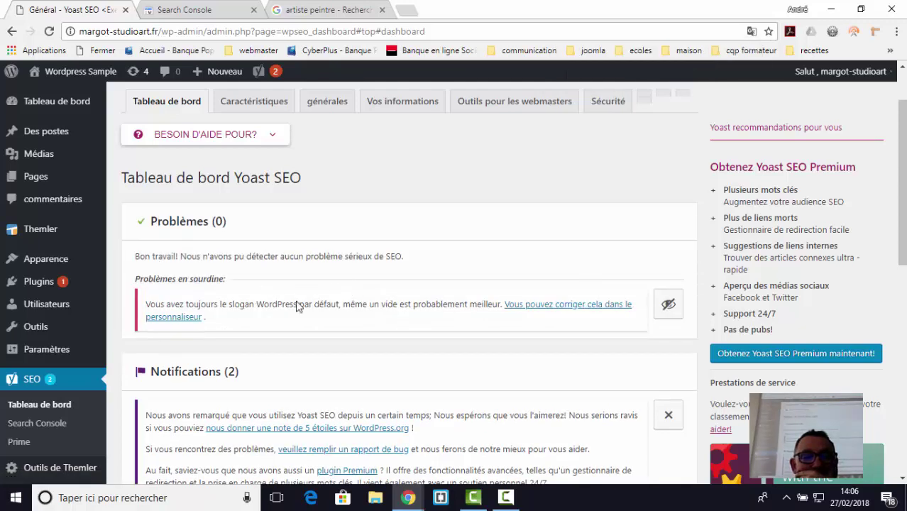
click(555, 307)
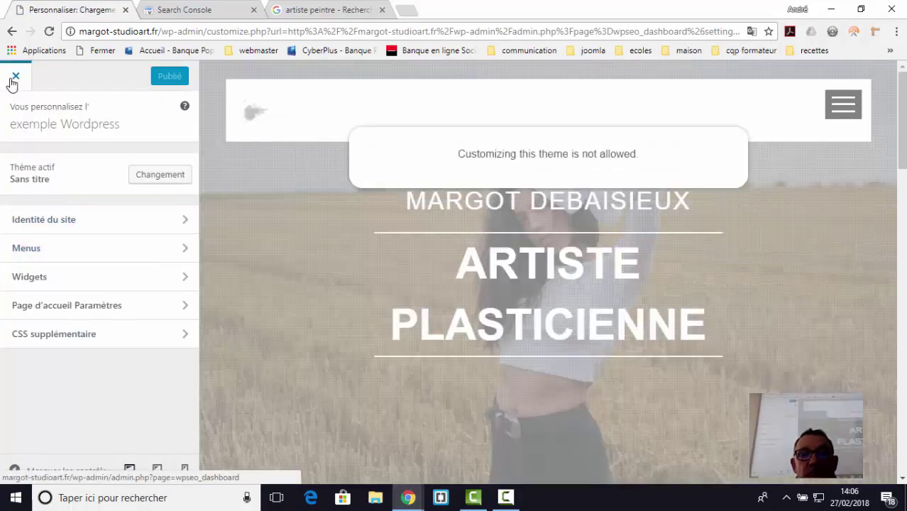
click(14, 78)
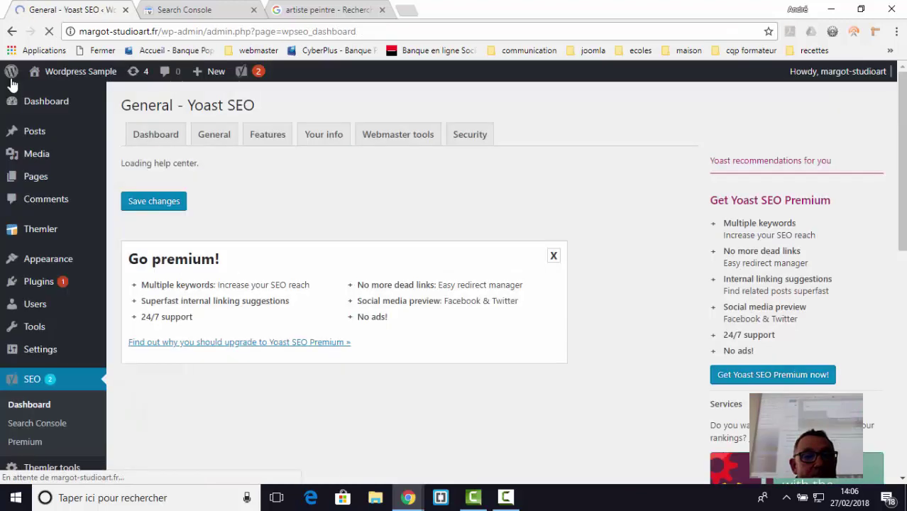
click(248, 139)
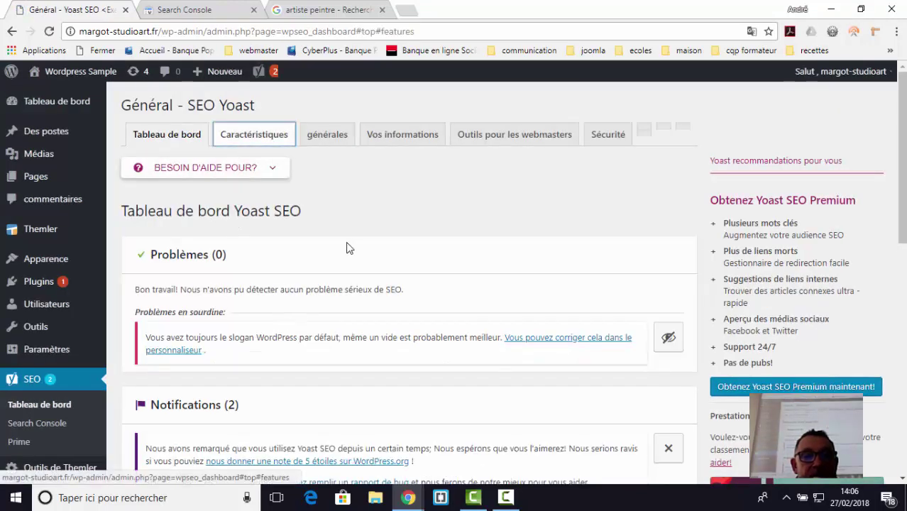
scroll(348, 249, down, 10)
Set 'Pages de paramètres avancés' to Activée on the Features tab and save.
click(190, 193)
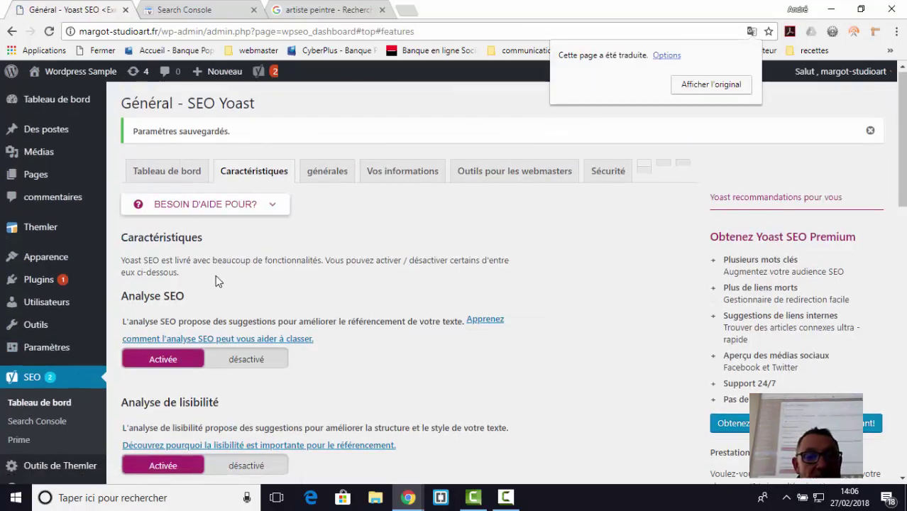
scroll(200, 247, down, 1)
scroll(279, 311, down, 2)
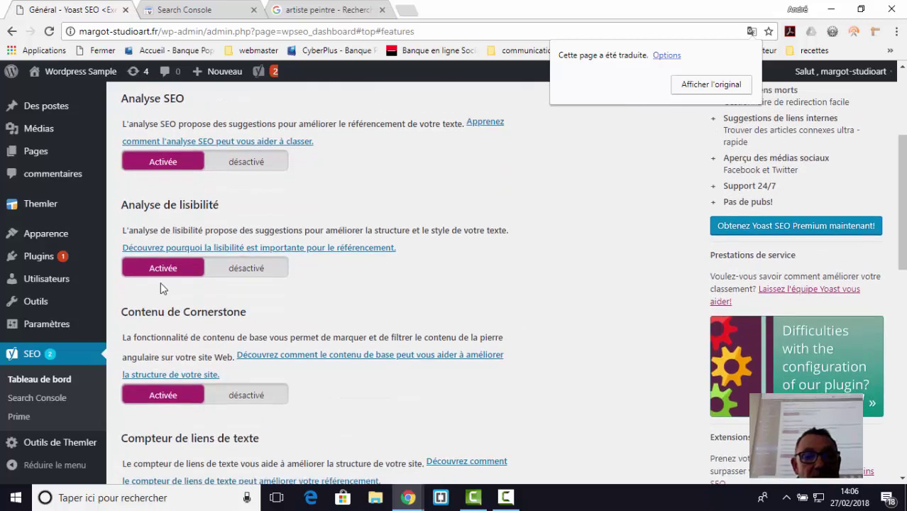
scroll(293, 337, down, 2)
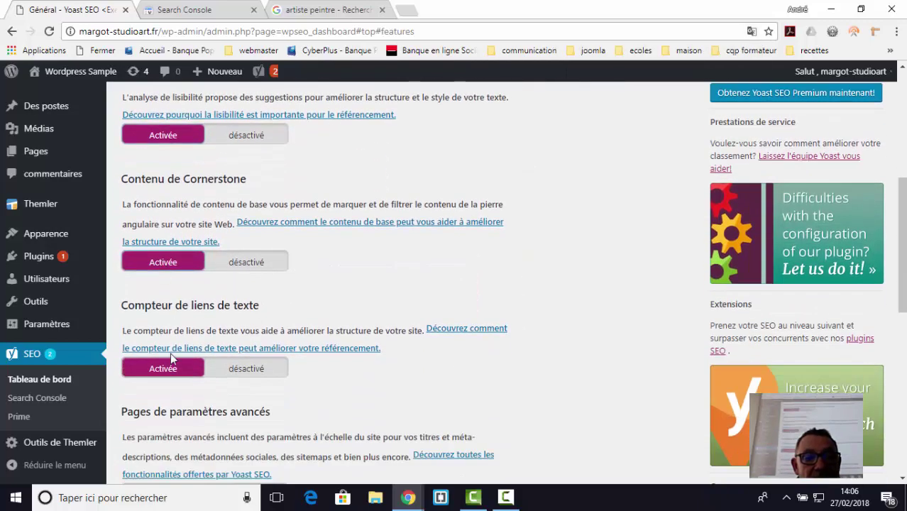
scroll(171, 347, down, 2)
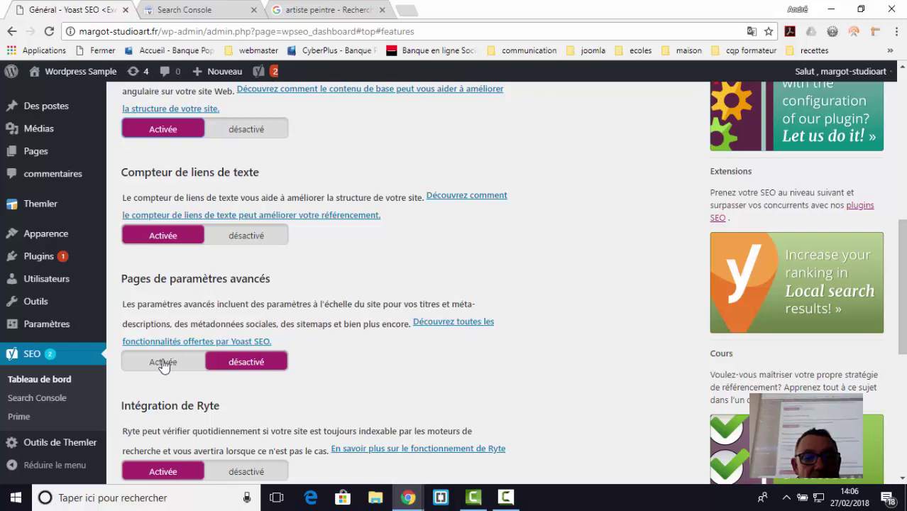
click(156, 365)
scroll(255, 360, down, 6)
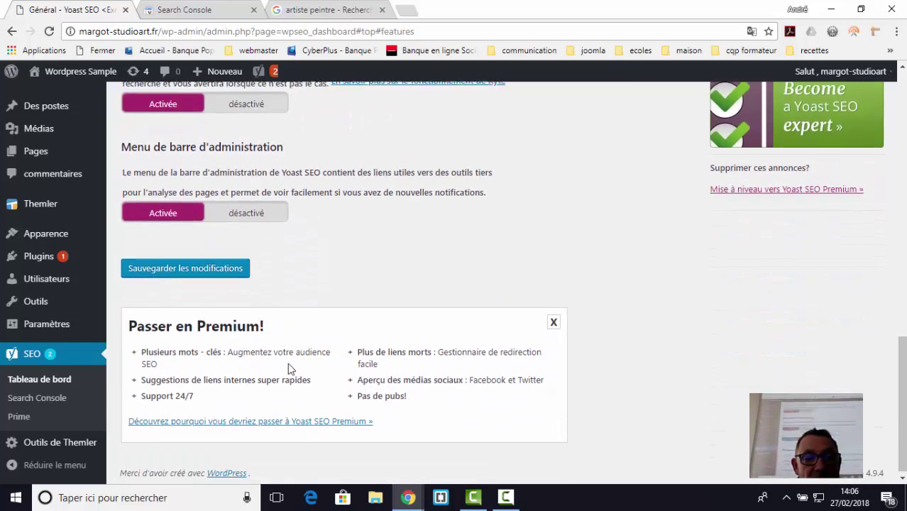
click(223, 271)
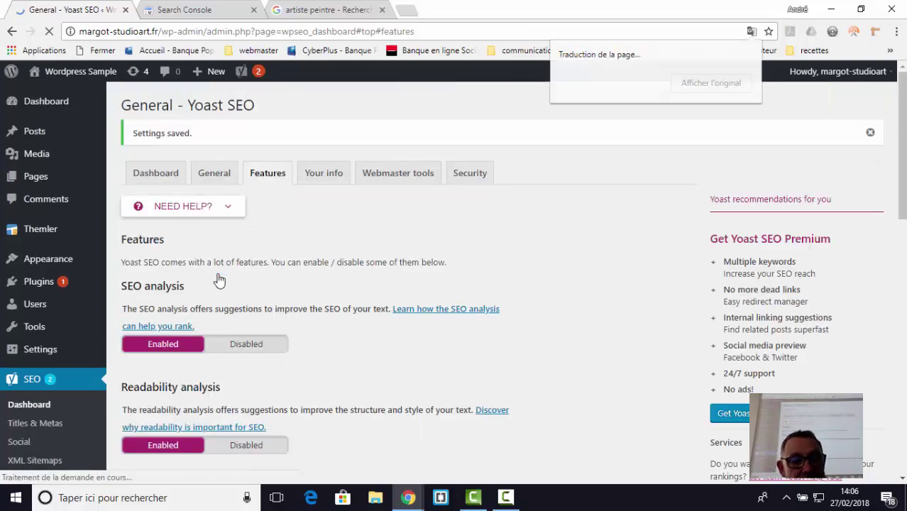
scroll(319, 307, down, 10)
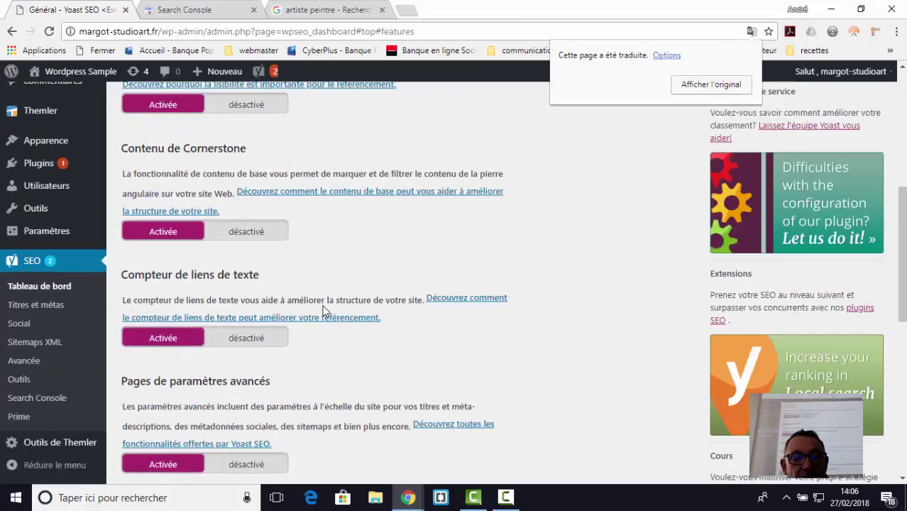
scroll(325, 306, up, 5)
scroll(326, 306, up, 5)
scroll(234, 302, down, 4)
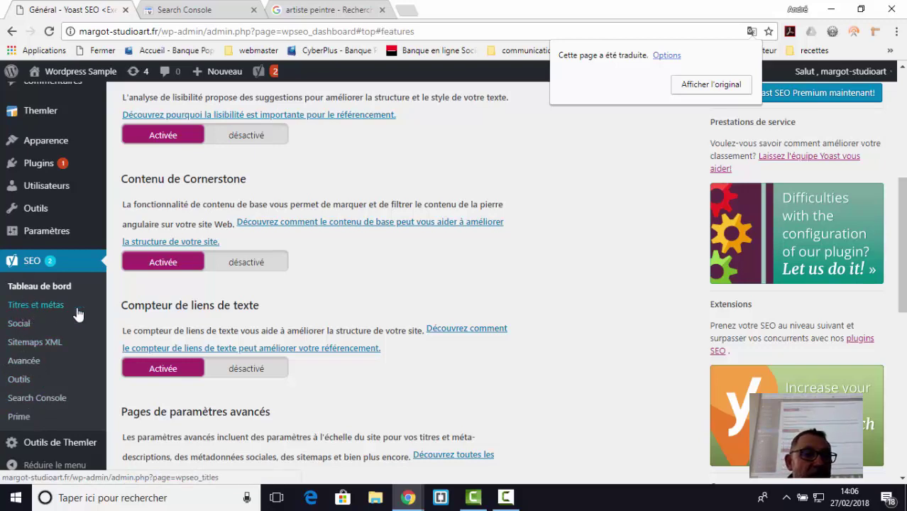
Pass through Titres et métas and Social to reach the Sitemaps XML page.
click(37, 312)
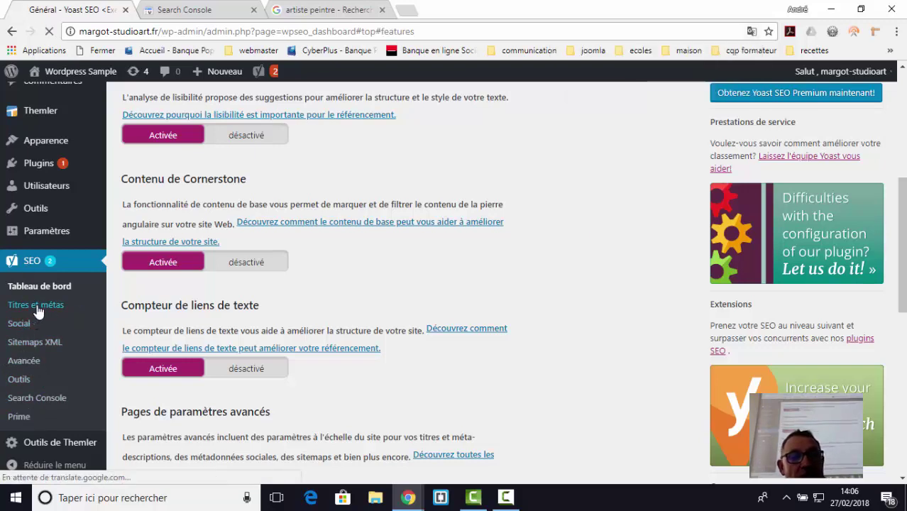
scroll(430, 326, down, 1)
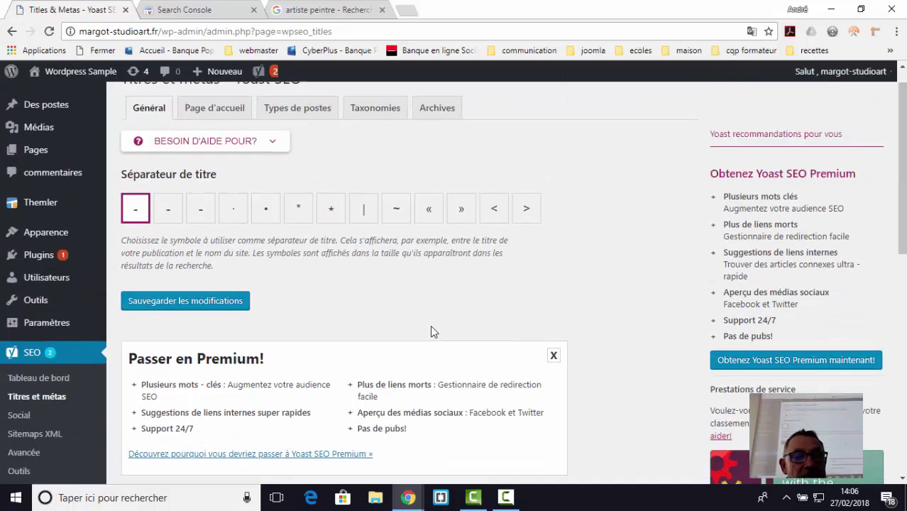
click(25, 375)
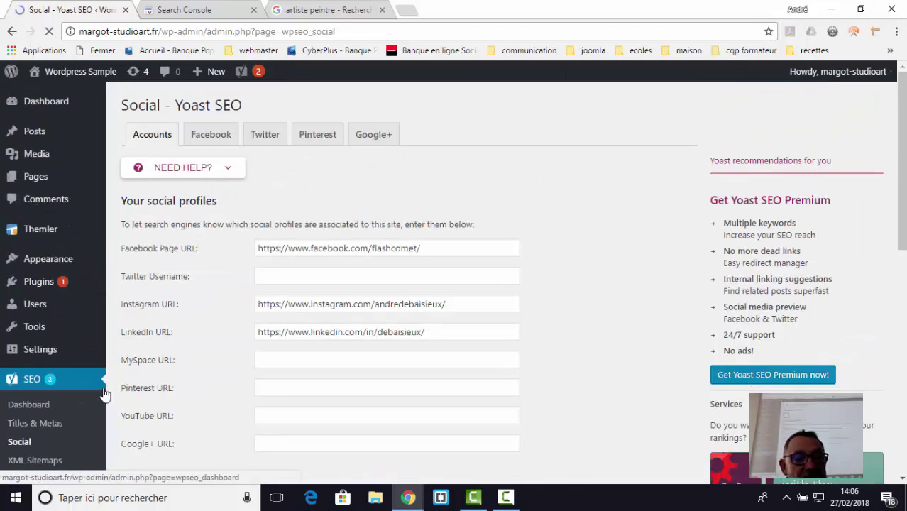
scroll(419, 135, down, 2)
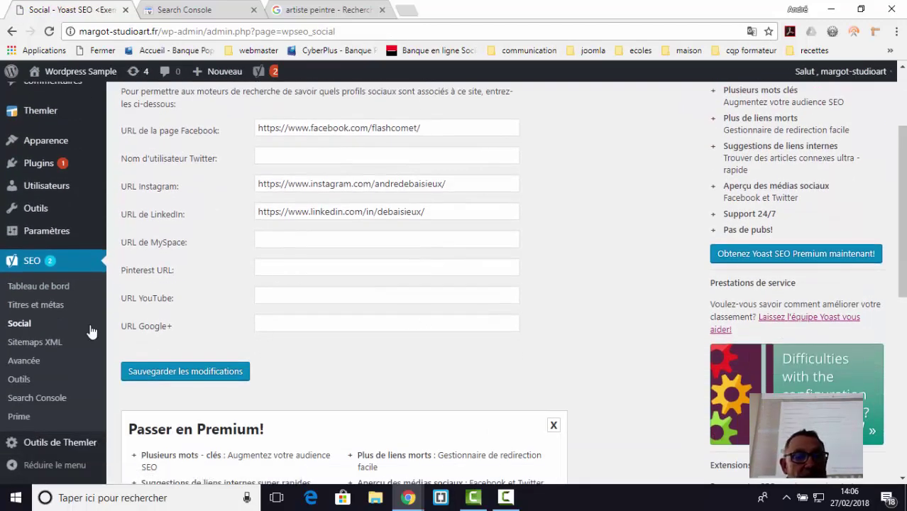
click(34, 341)
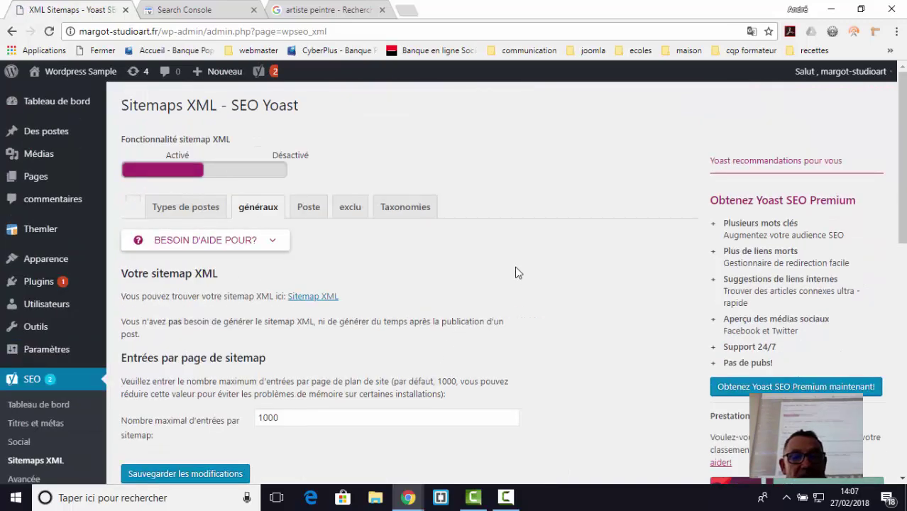
Save the sitemap settings on the Types de postes and General tabs.
scroll(516, 273, down, 5)
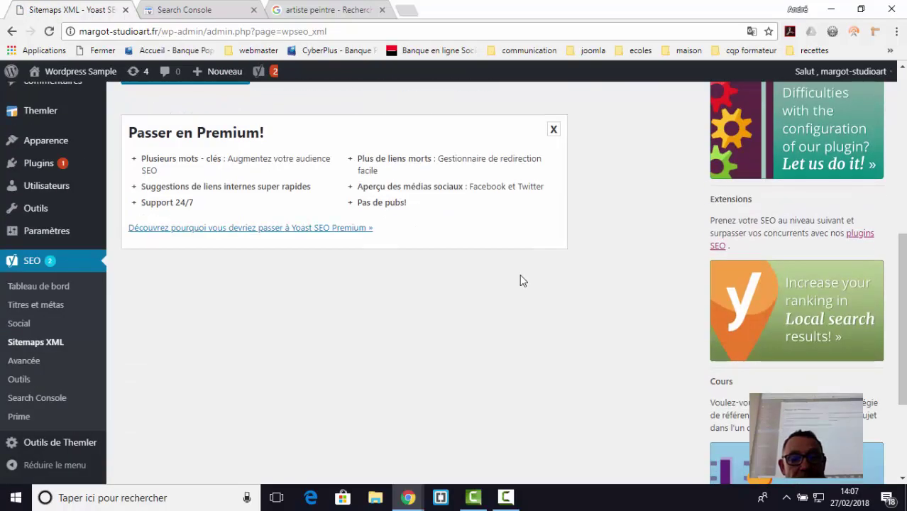
scroll(185, 319, up, 5)
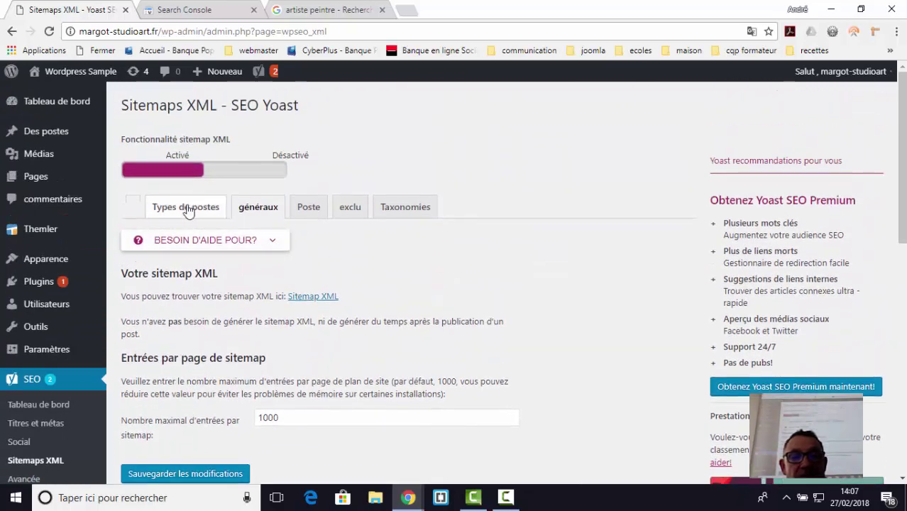
click(186, 207)
scroll(409, 295, down, 2)
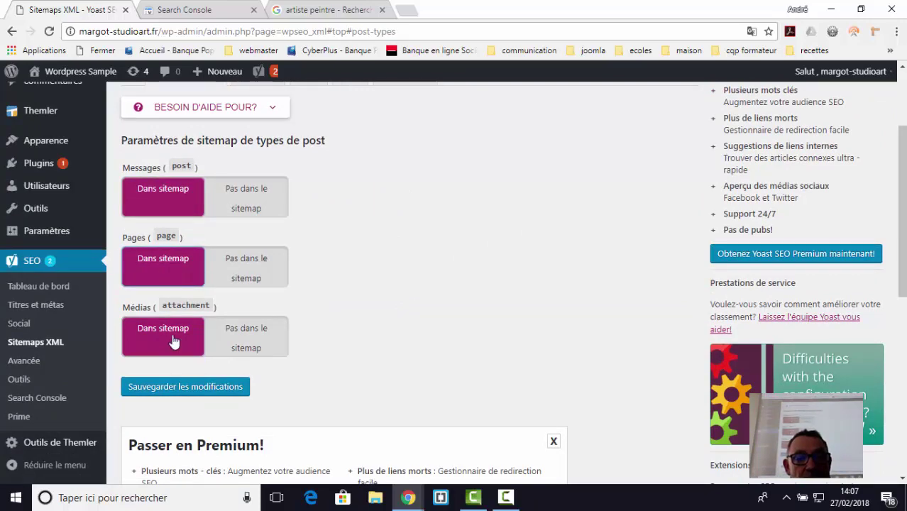
scroll(505, 355, down, 3)
click(230, 189)
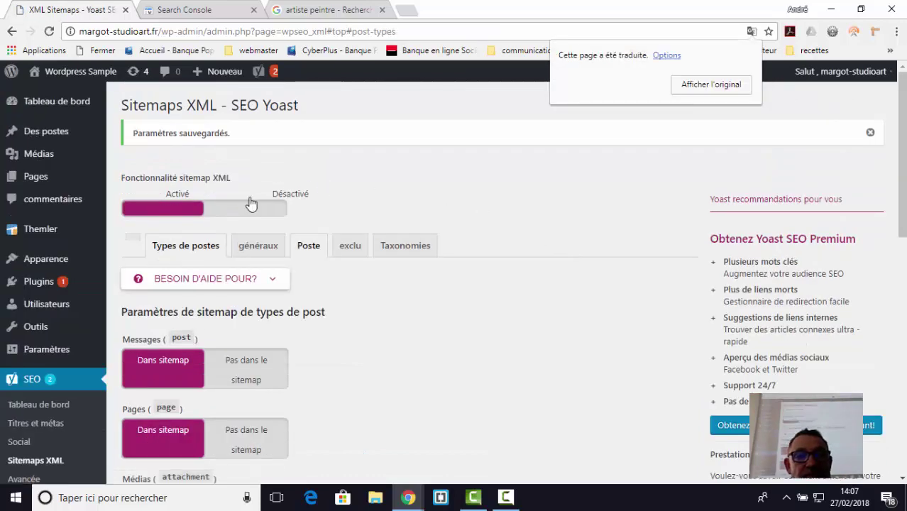
click(245, 246)
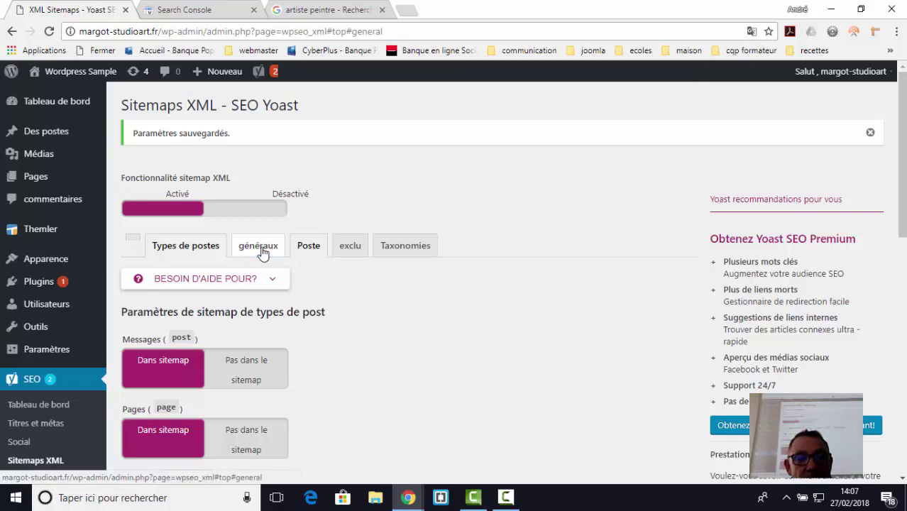
scroll(416, 286, down, 3)
click(208, 360)
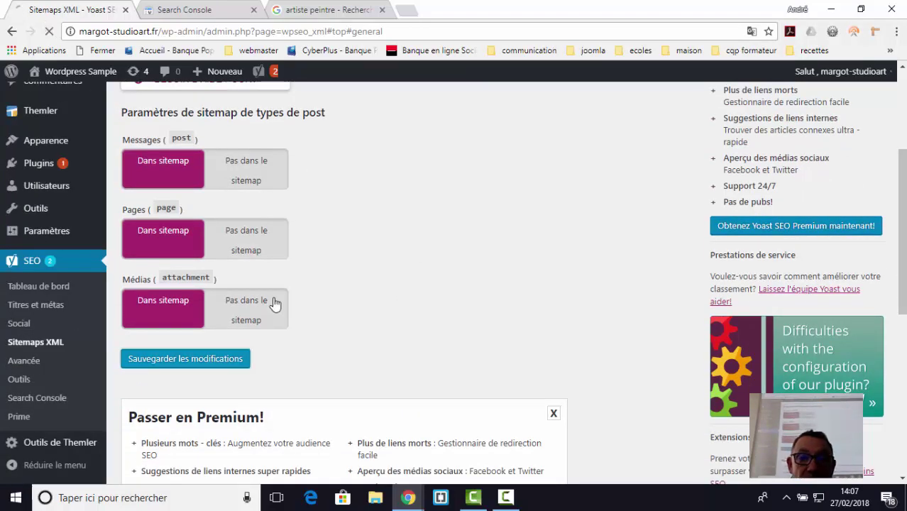
scroll(277, 298, down, 2)
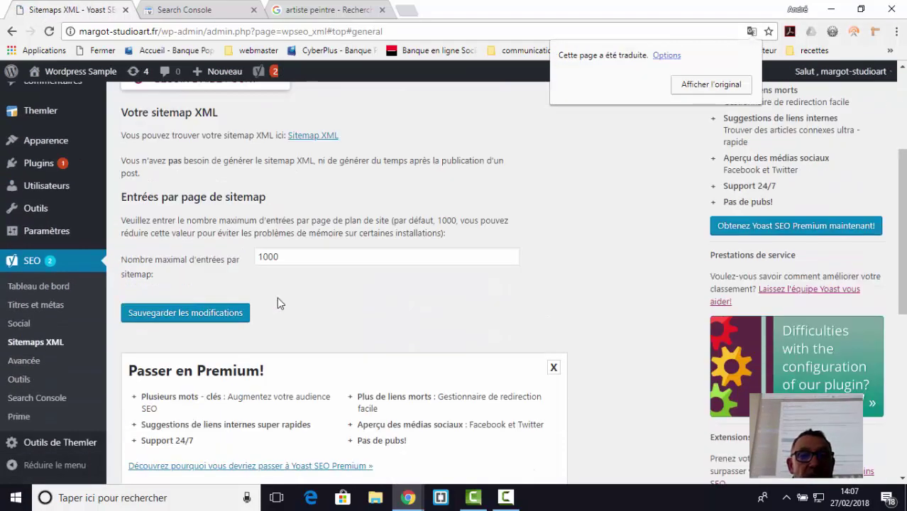
scroll(289, 257, down, 2)
scroll(289, 257, up, 5)
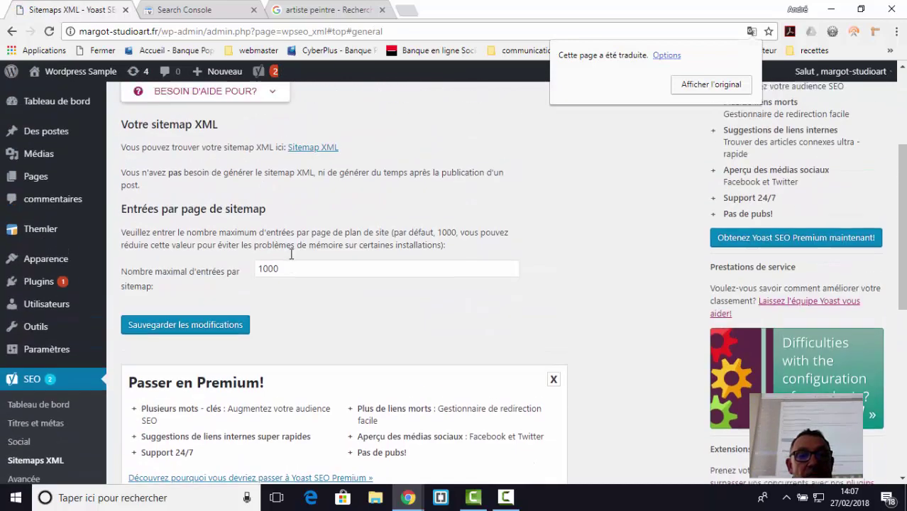
Check the post, excluded-posts and taxonomies tabs, ending on General with 1000 entries per page.
click(308, 248)
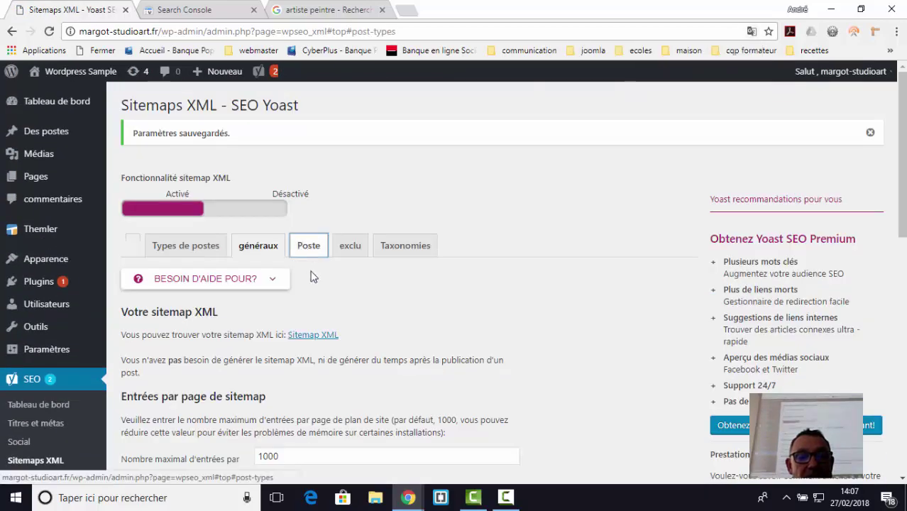
scroll(313, 277, down, 1)
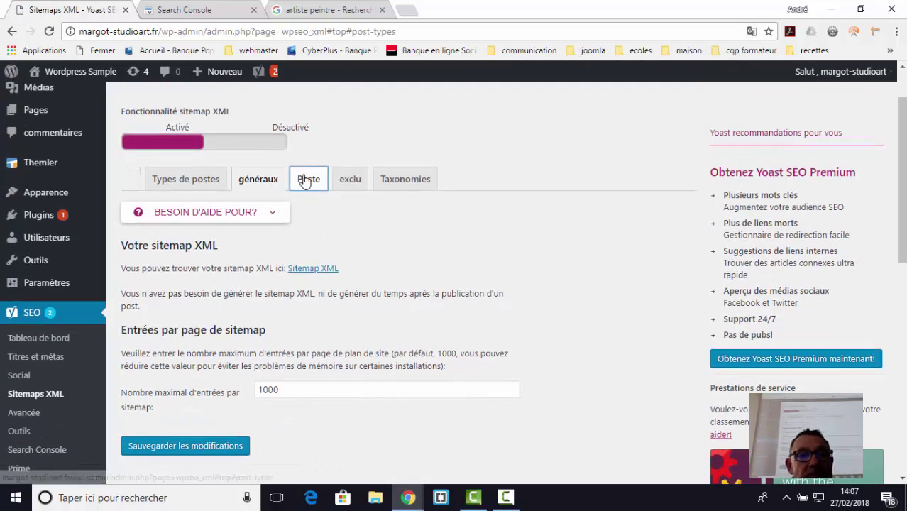
click(202, 445)
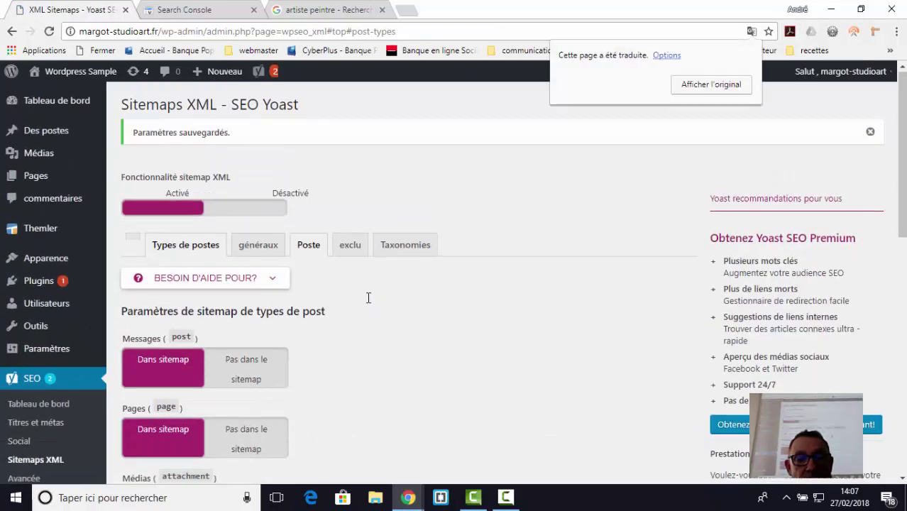
scroll(368, 298, down, 3)
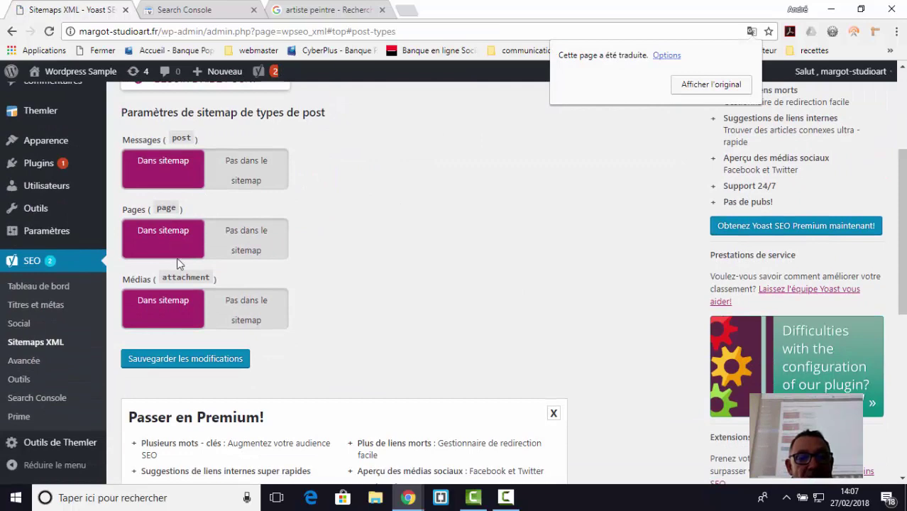
click(199, 360)
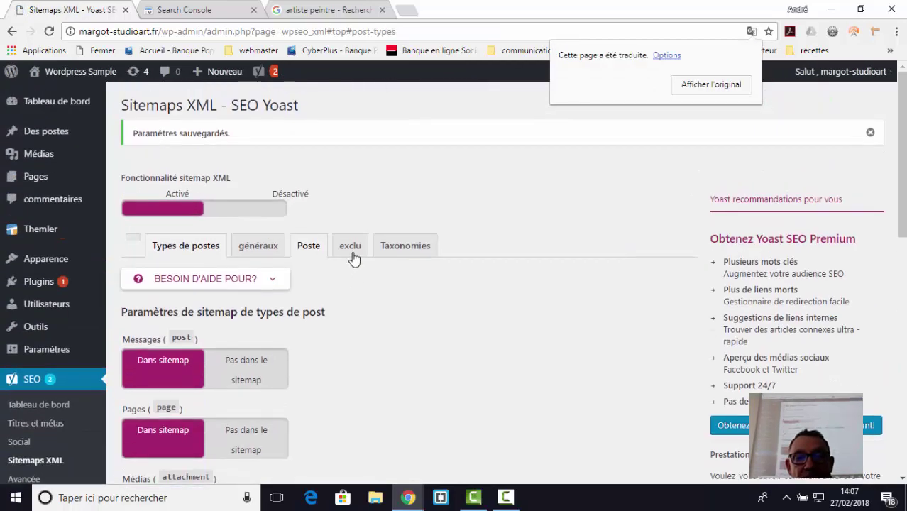
click(351, 245)
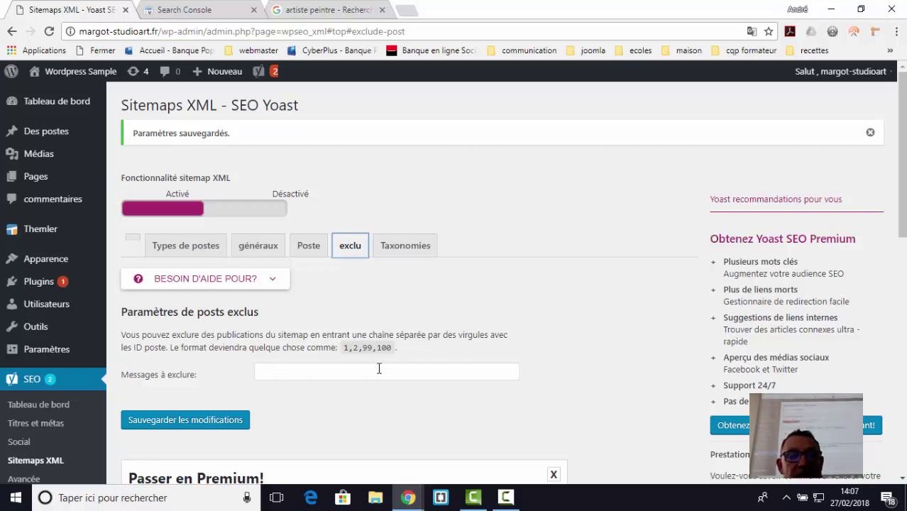
click(421, 249)
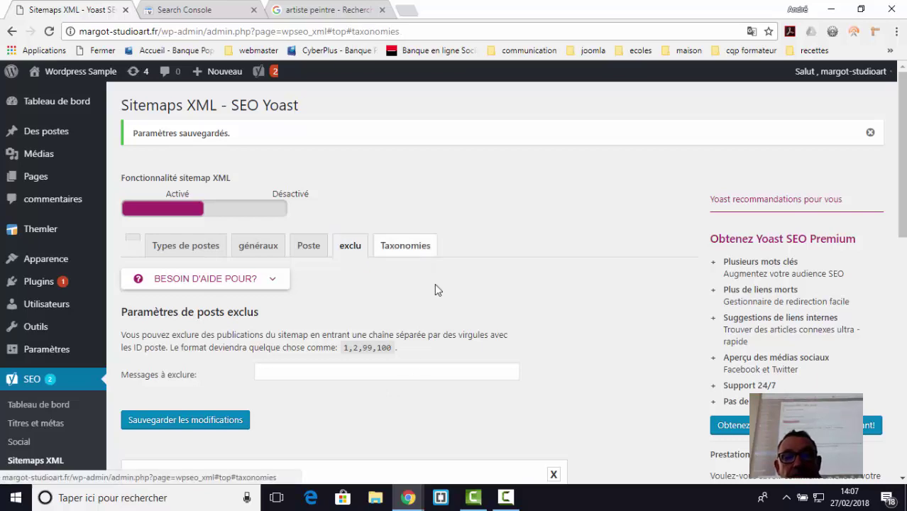
scroll(474, 330, down, 2)
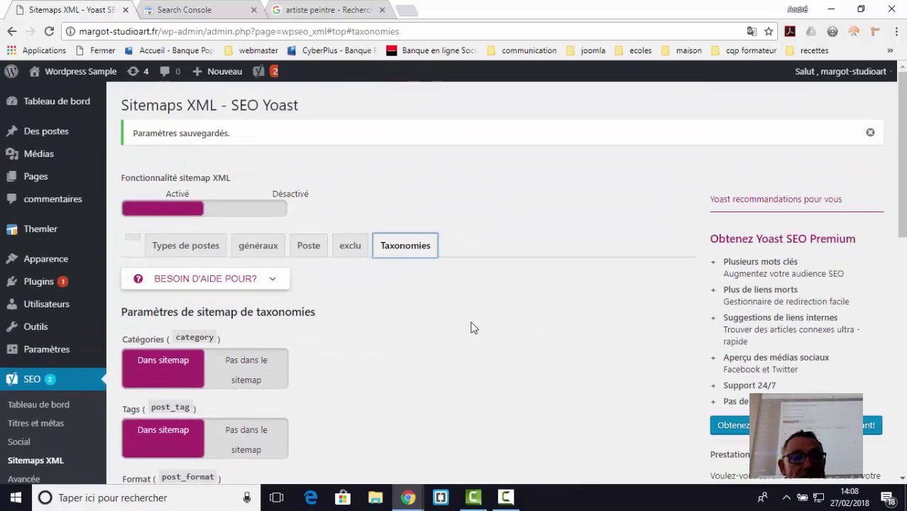
scroll(170, 297, down, 3)
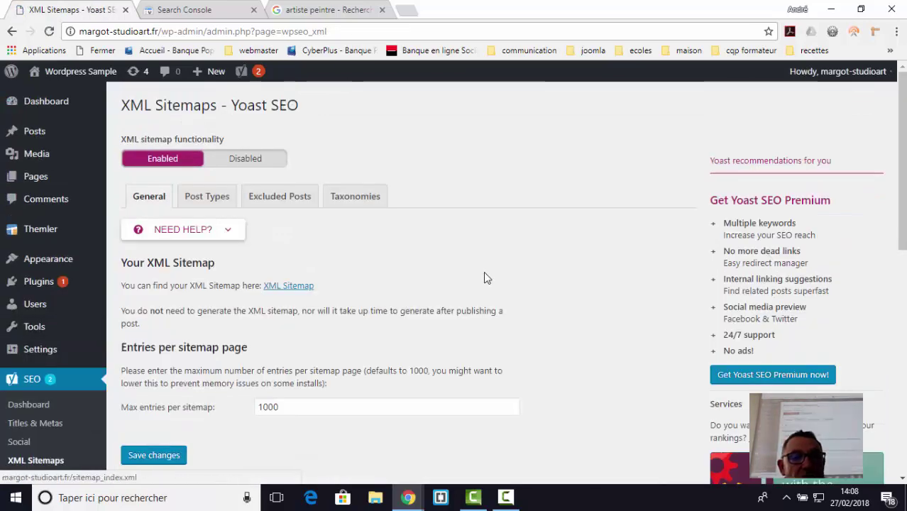
click(159, 214)
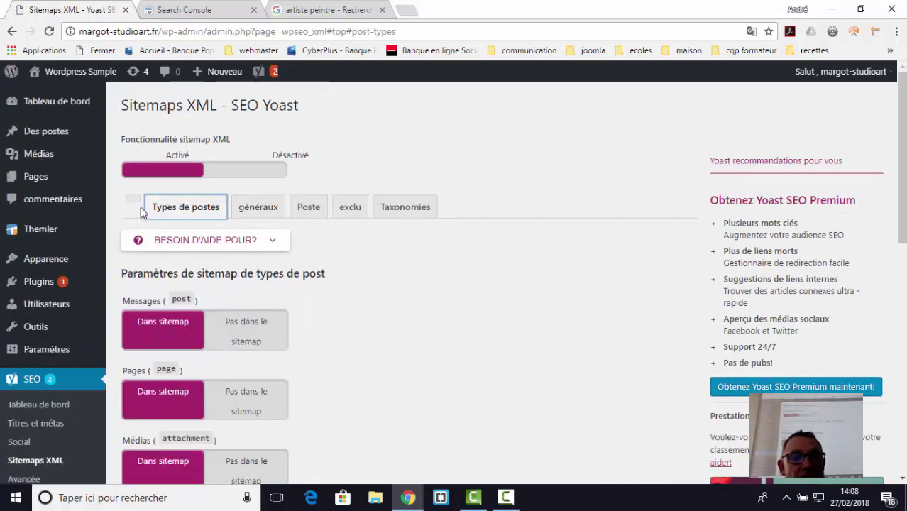
click(132, 206)
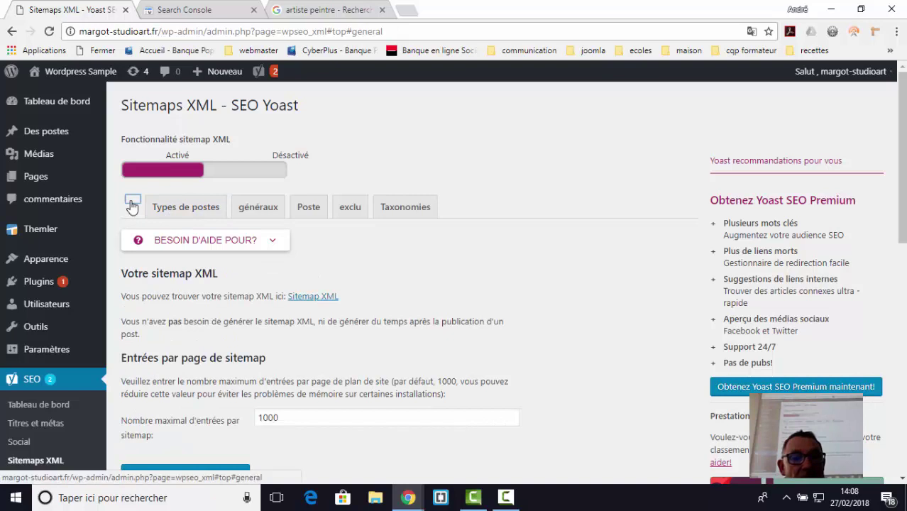
scroll(319, 172, down, 1)
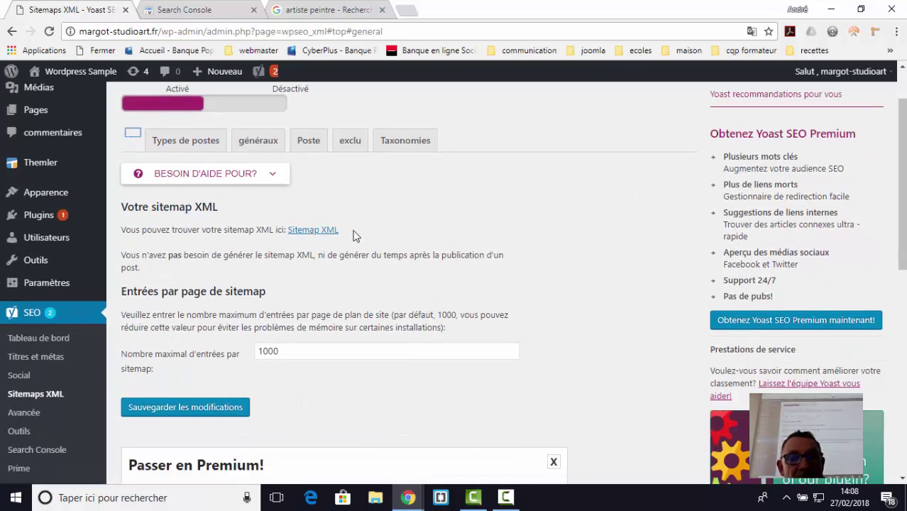
Open /sitemap_index.xml in a new tab, see the 404, and return to sitemap settings.
click(315, 231)
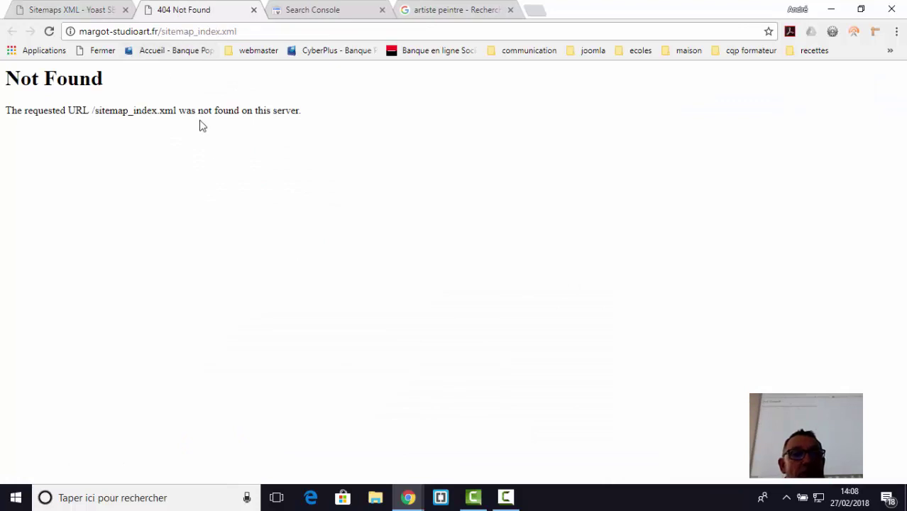
click(74, 10)
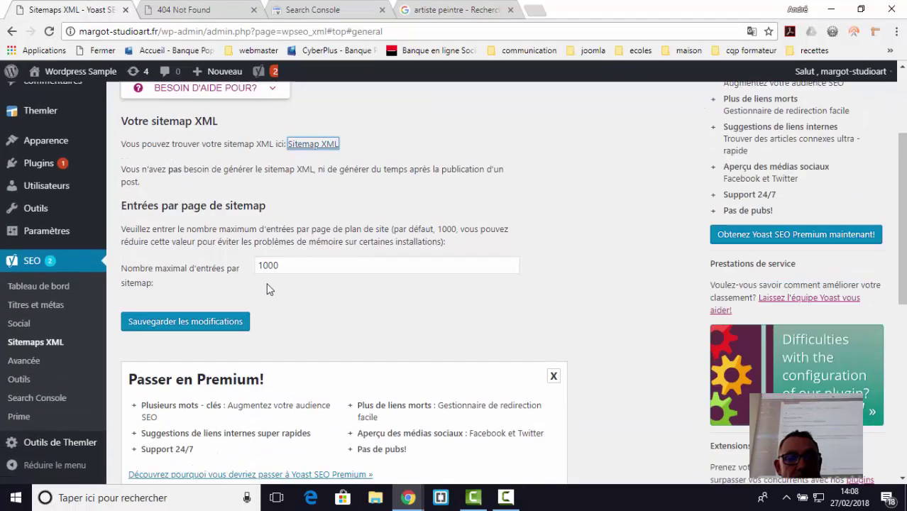
scroll(269, 287, down, 2)
scroll(196, 261, down, 1)
mouse_move(45, 145)
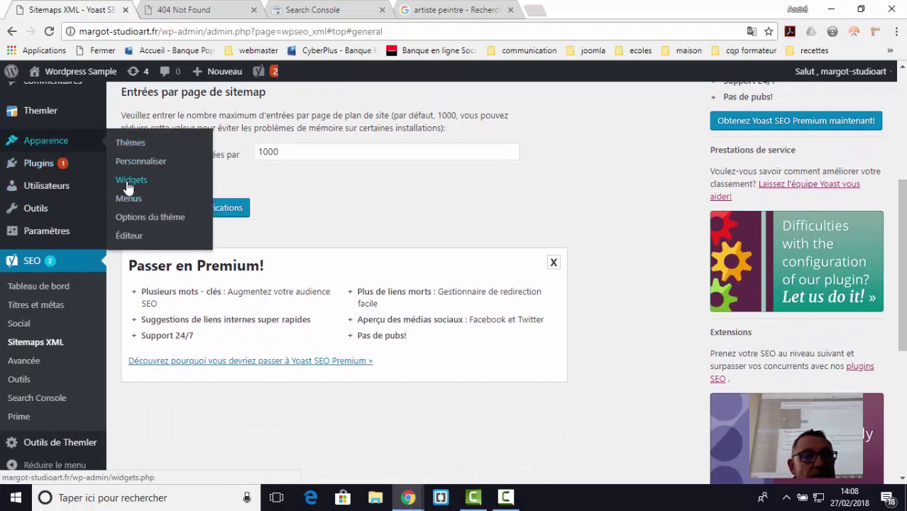
scroll(111, 193, up, 3)
scroll(112, 193, up, 1)
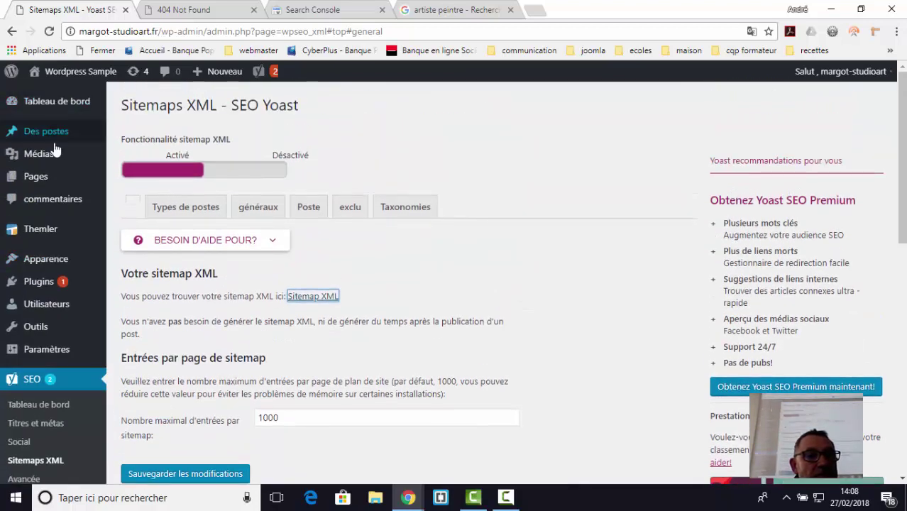
Browse Pages, posts and the dashboard, ending on Tous les messages with four posts.
click(35, 177)
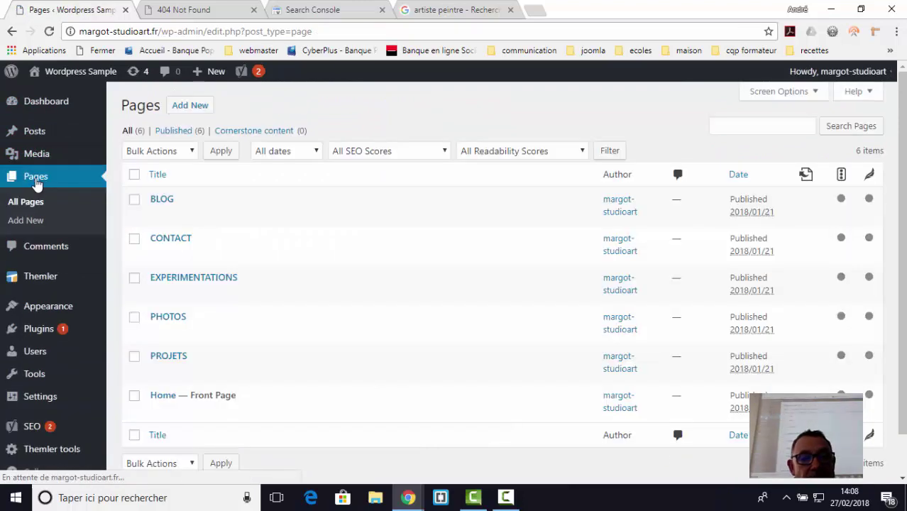
scroll(244, 227, down, 1)
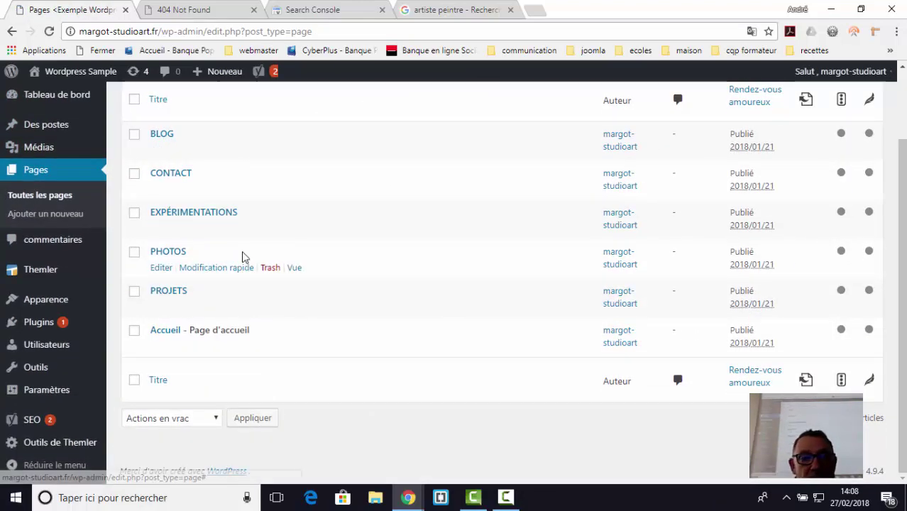
scroll(163, 205, up, 1)
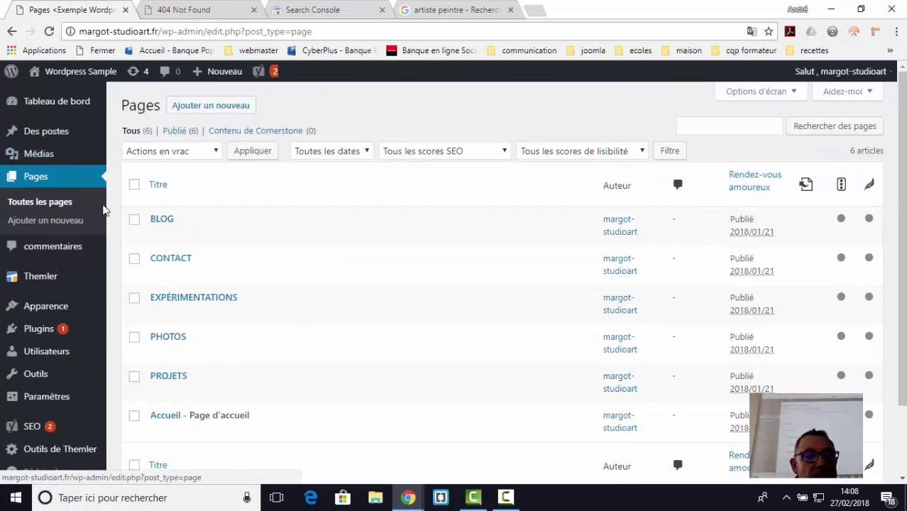
mouse_move(62, 129)
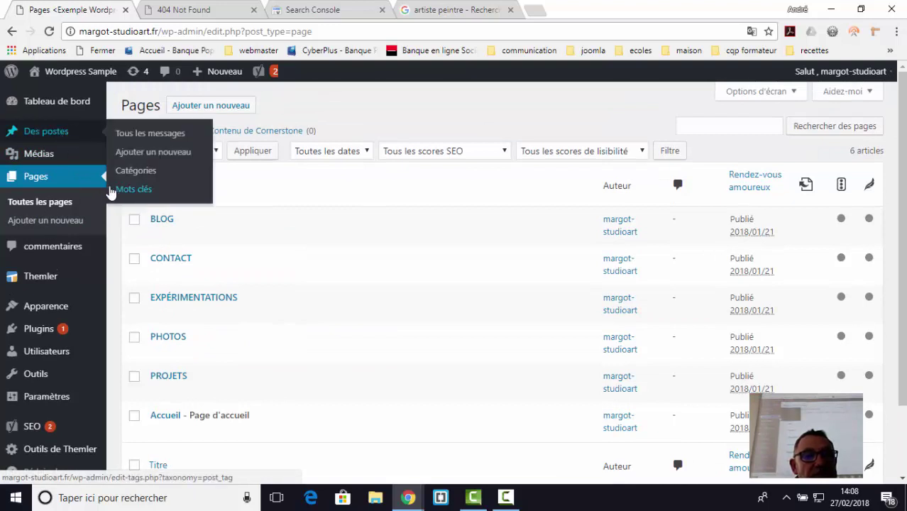
click(45, 138)
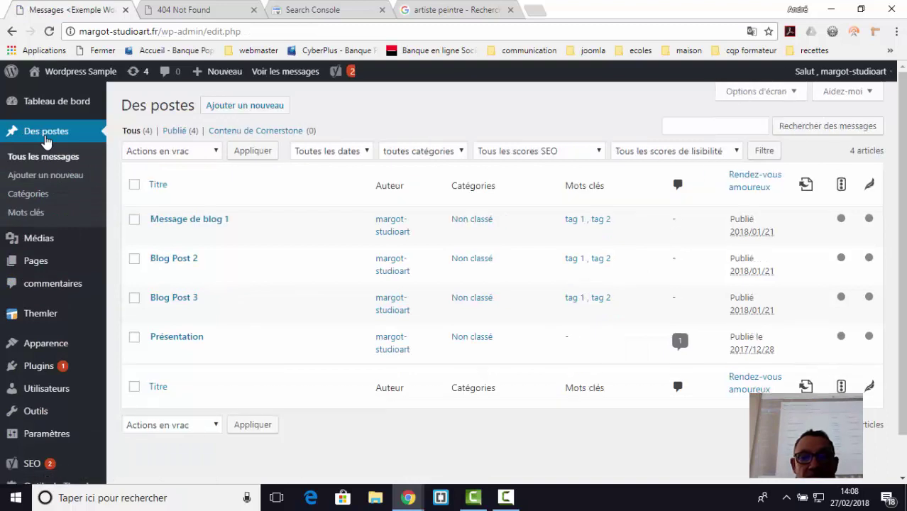
scroll(68, 145, down, 2)
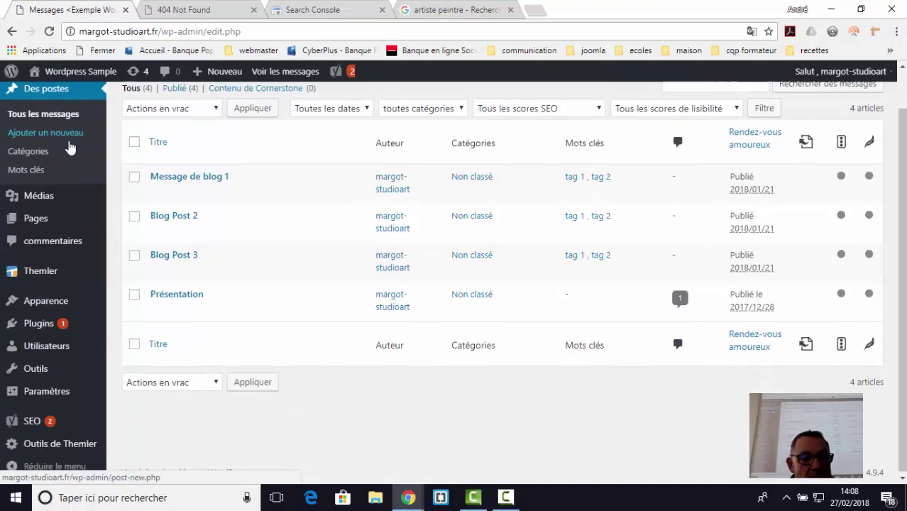
scroll(70, 162, up, 2)
click(53, 106)
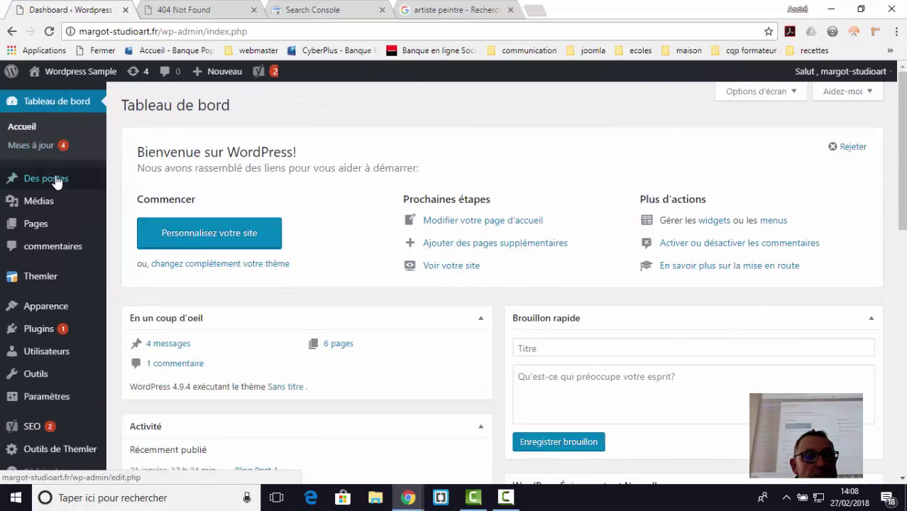
mouse_move(49, 183)
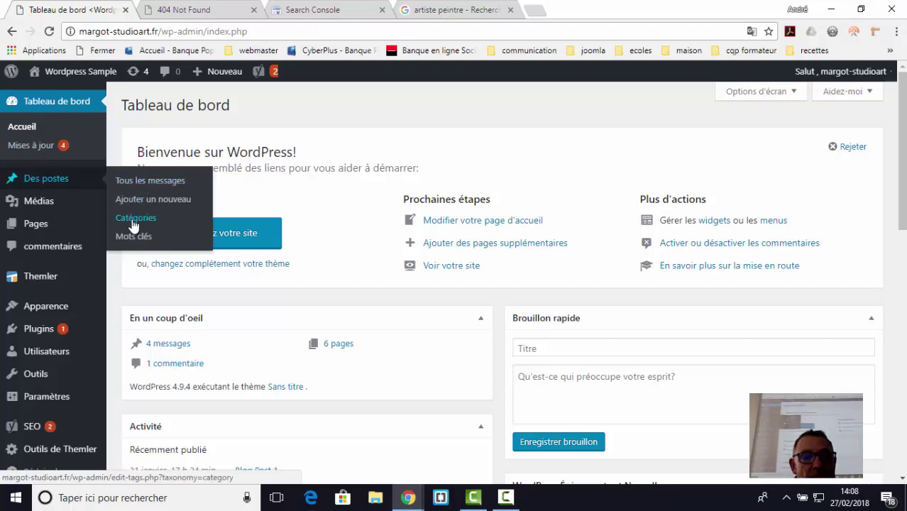
click(142, 186)
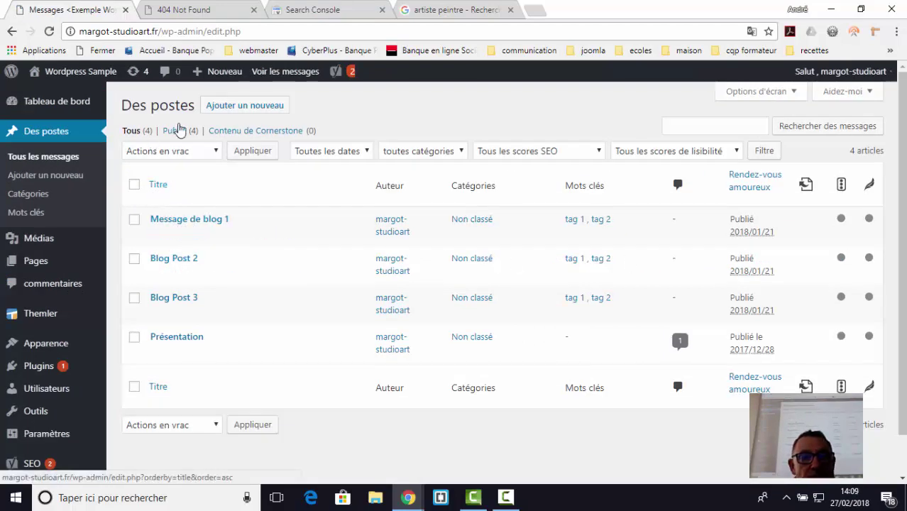
Start a new post and add an 'Actualités' category ticked for it.
click(255, 112)
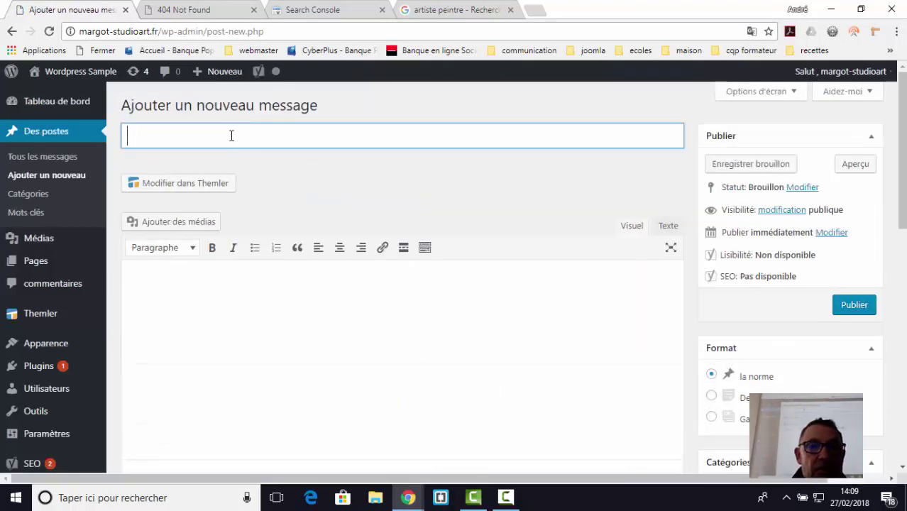
scroll(779, 277, down, 3)
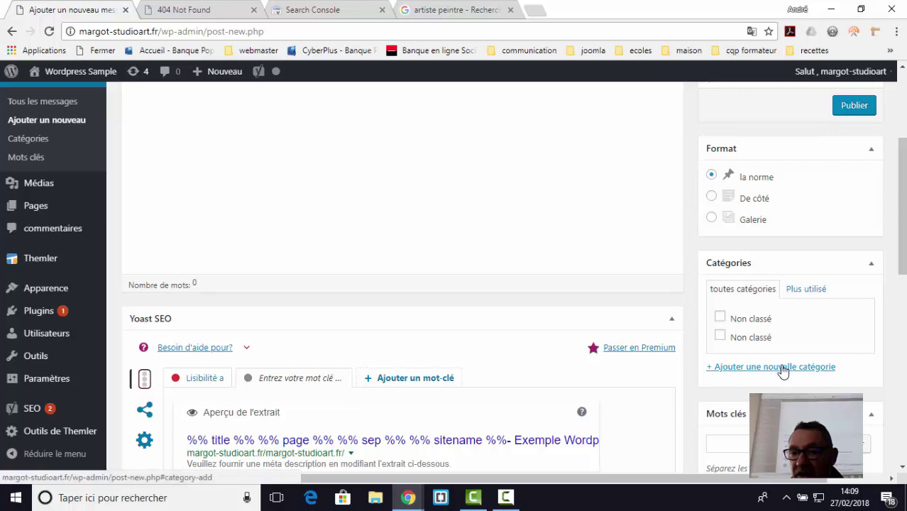
click(781, 369)
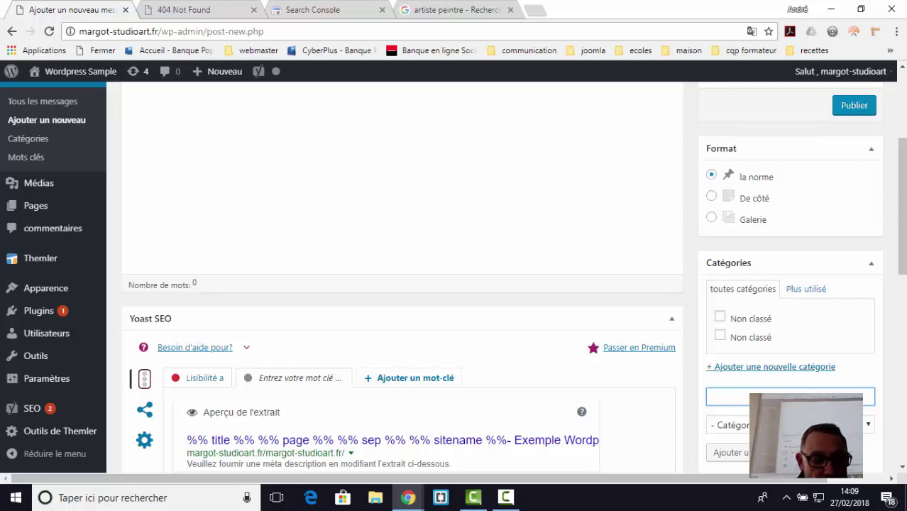
text(Actualités)
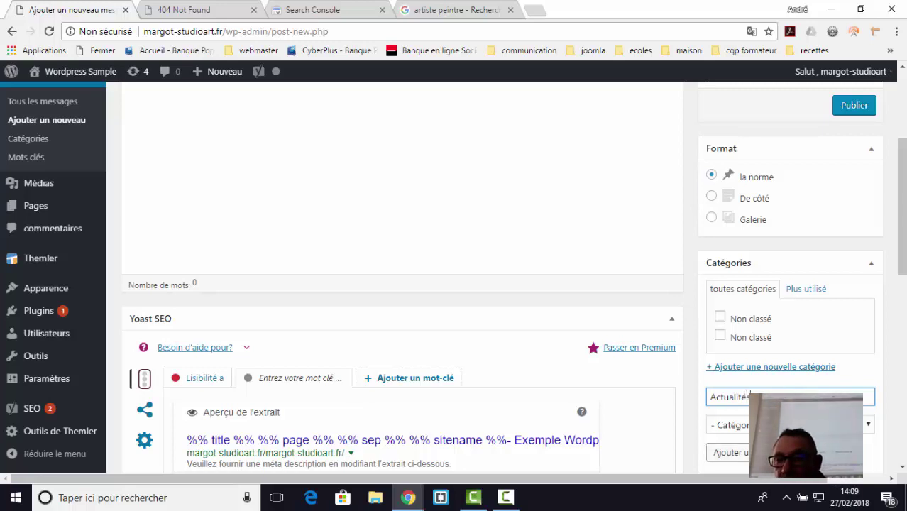
key(Return)
scroll(840, 156, down, 1)
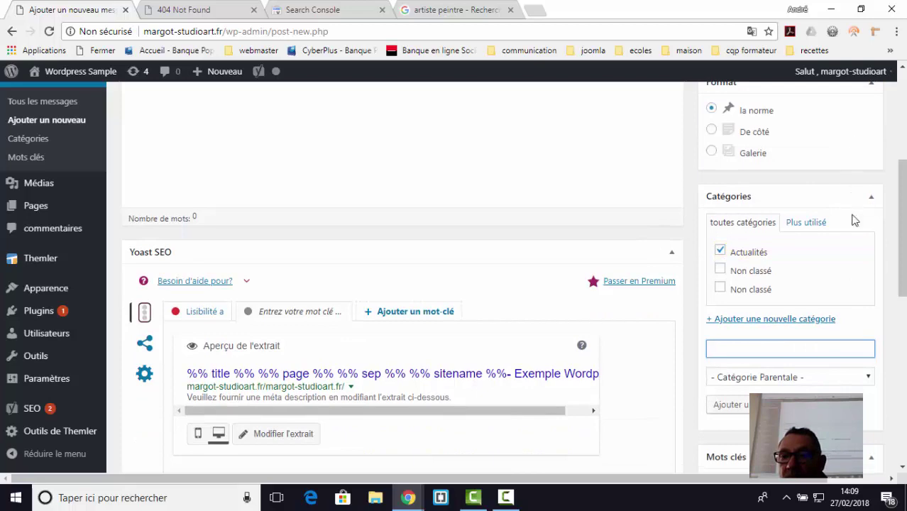
scroll(554, 274, up, 4)
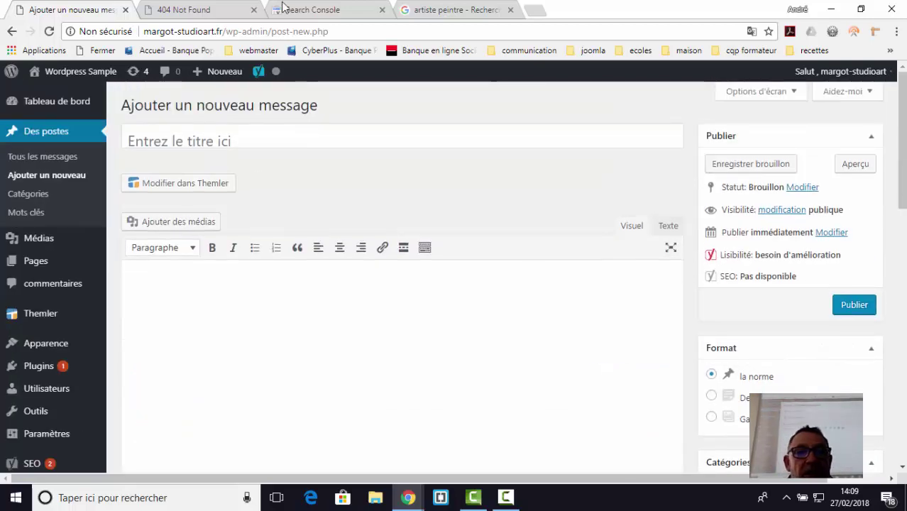
click(536, 12)
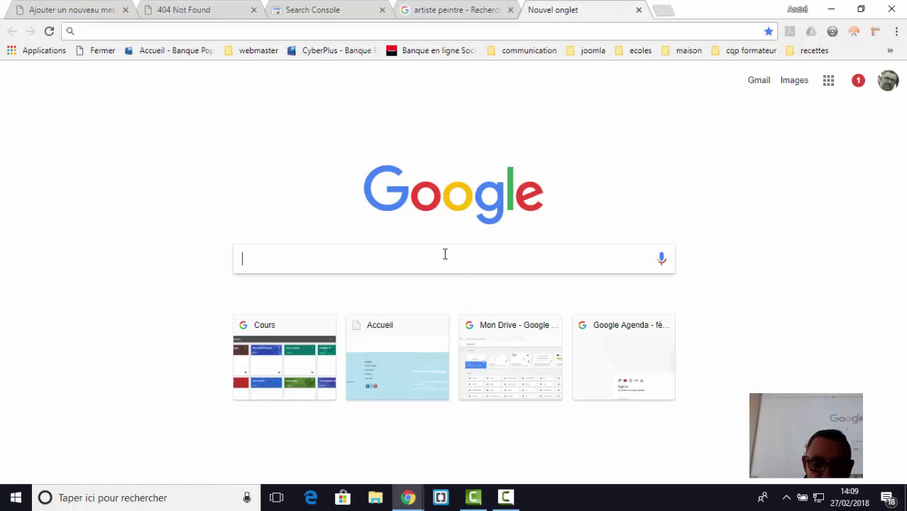
Search 'texte latin' and copy three lorem ipsum paragraphs from faux-texte.com's generator.
text(texte )
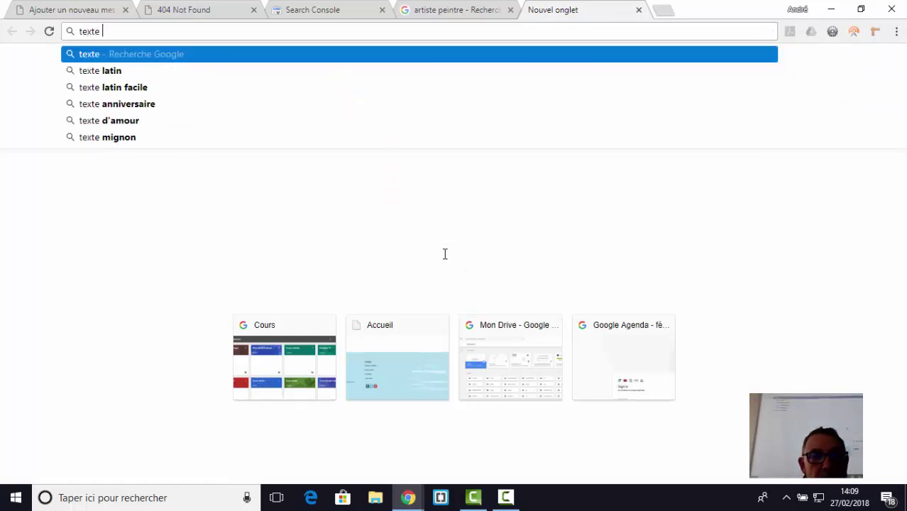
text(latin)
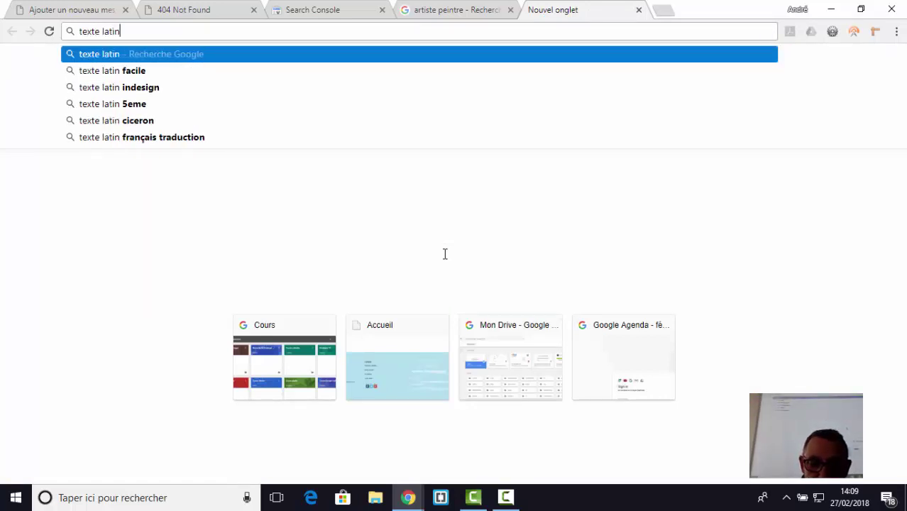
key(Return)
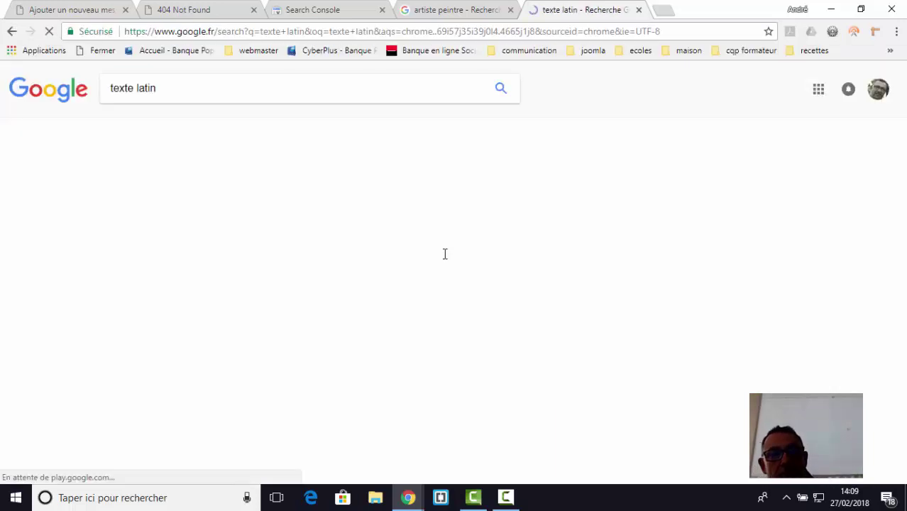
click(258, 188)
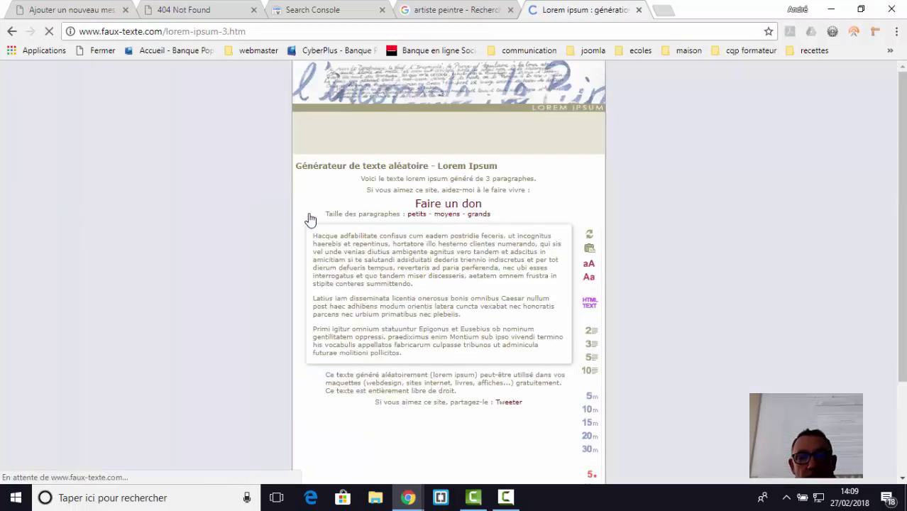
click(589, 251)
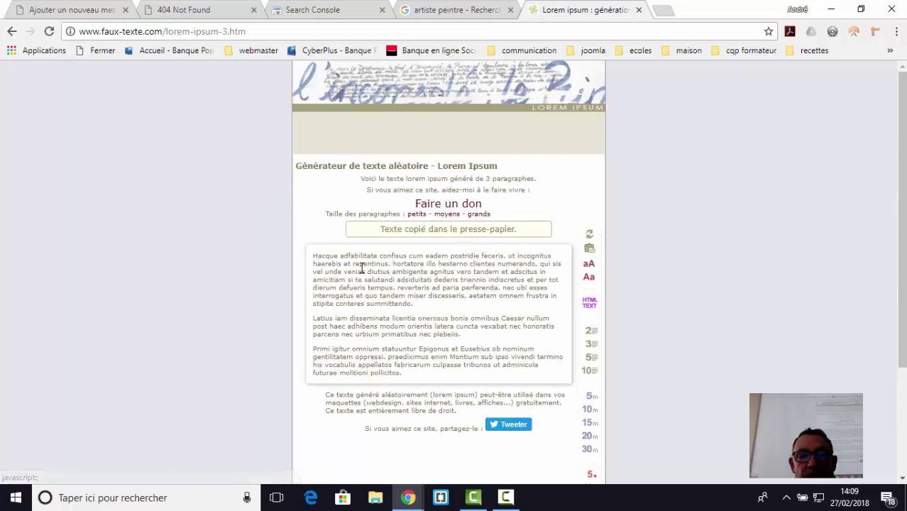
Go back through the browser tabs to the WordPress new-post editor and place the caret in its body.
click(446, 10)
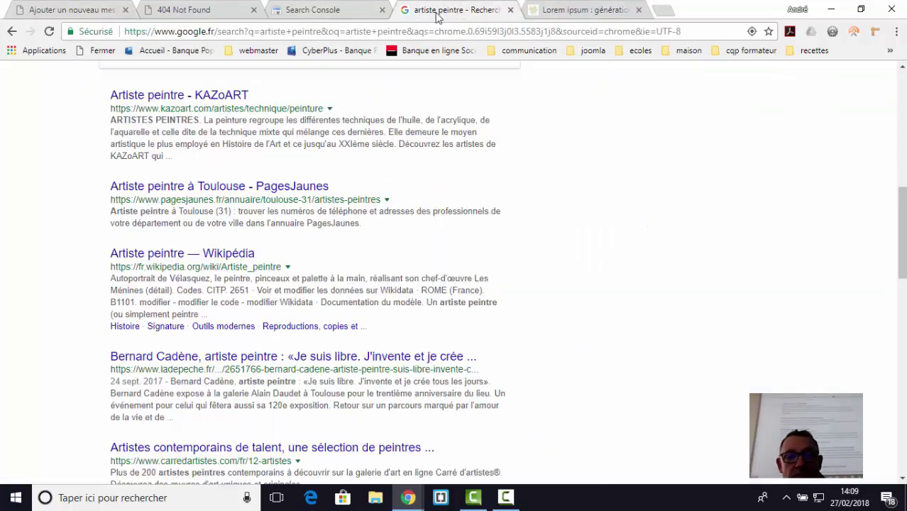
click(334, 9)
click(220, 16)
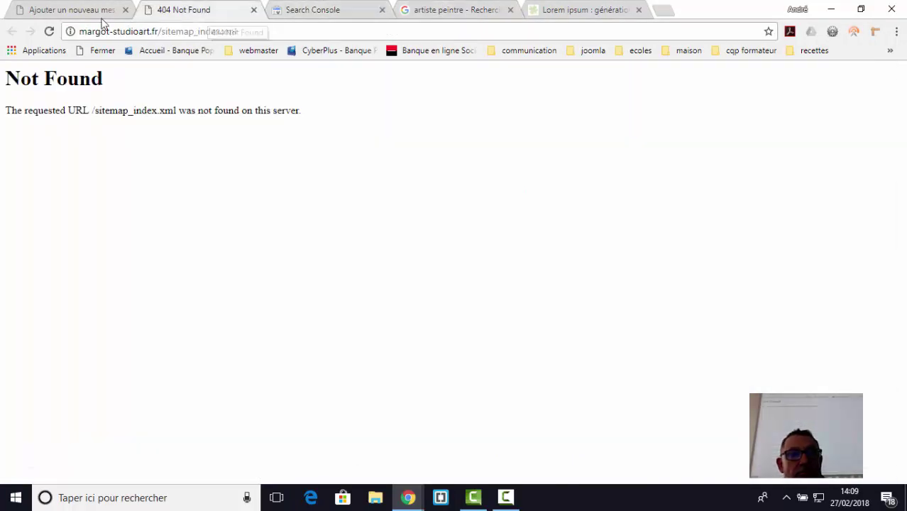
click(71, 12)
click(207, 271)
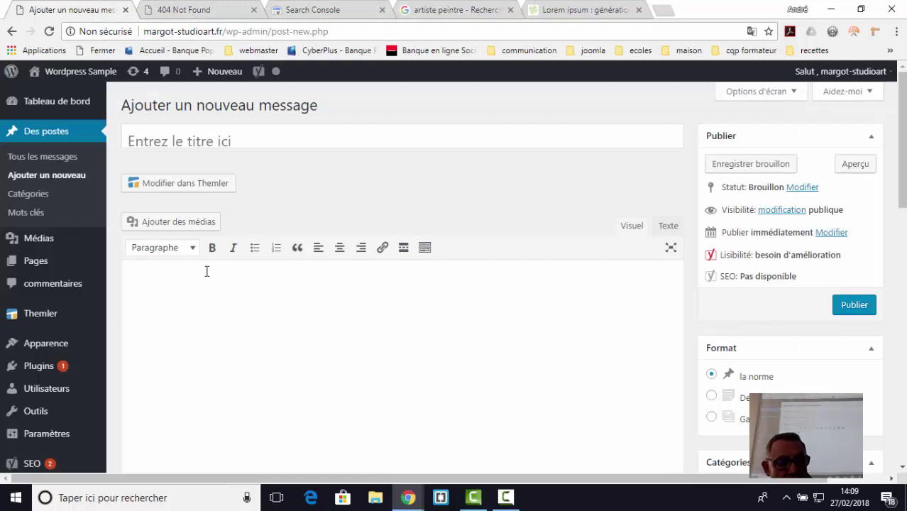
Paste the lorem ipsum text into the body and title the post 'actu 01'.
key(ctrl+v)
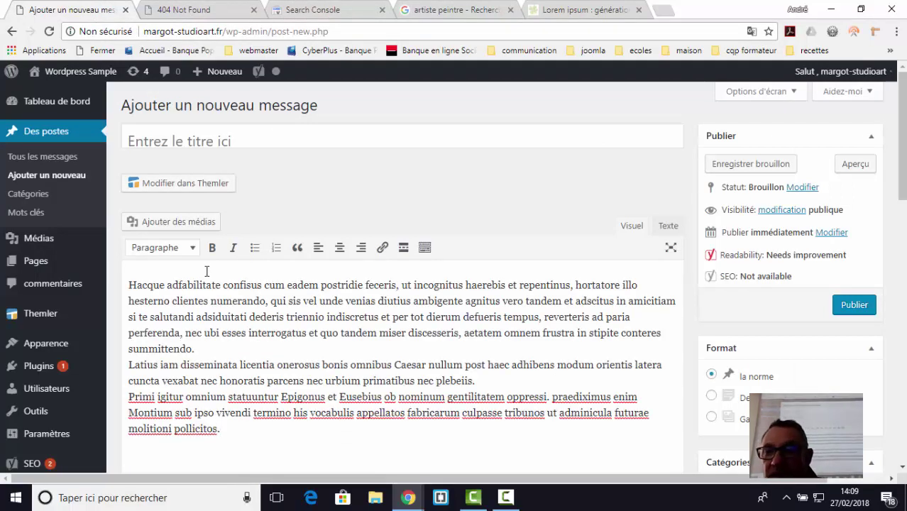
click(160, 142)
text(actu 01)
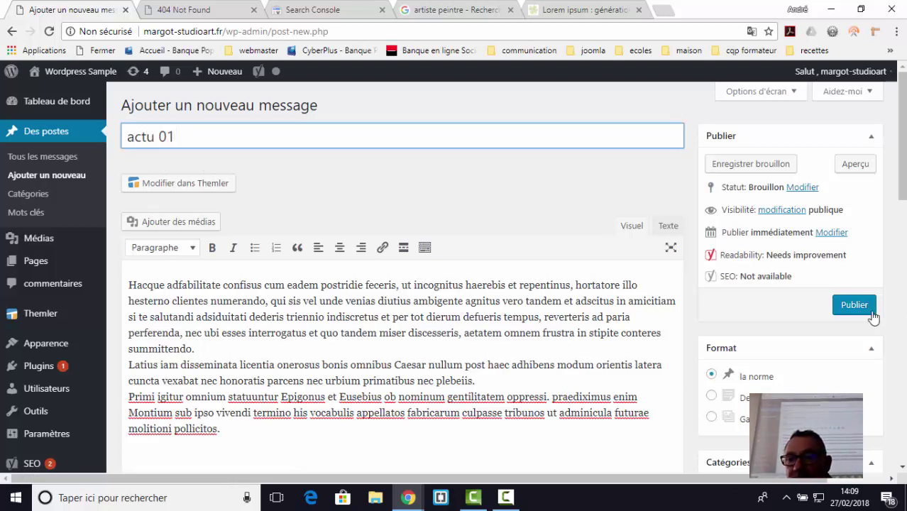
Publish the 'actu 01' post and set the translate popup to show the original language.
click(871, 313)
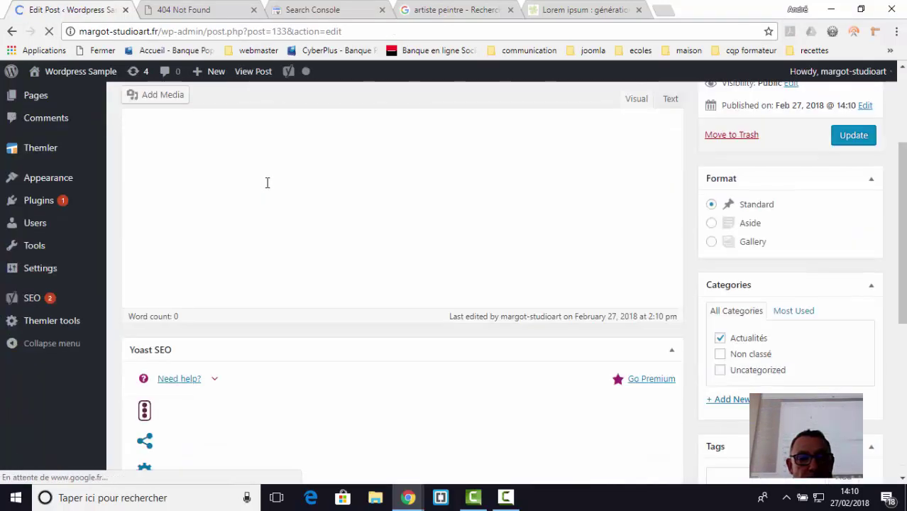
scroll(784, 361, down, 4)
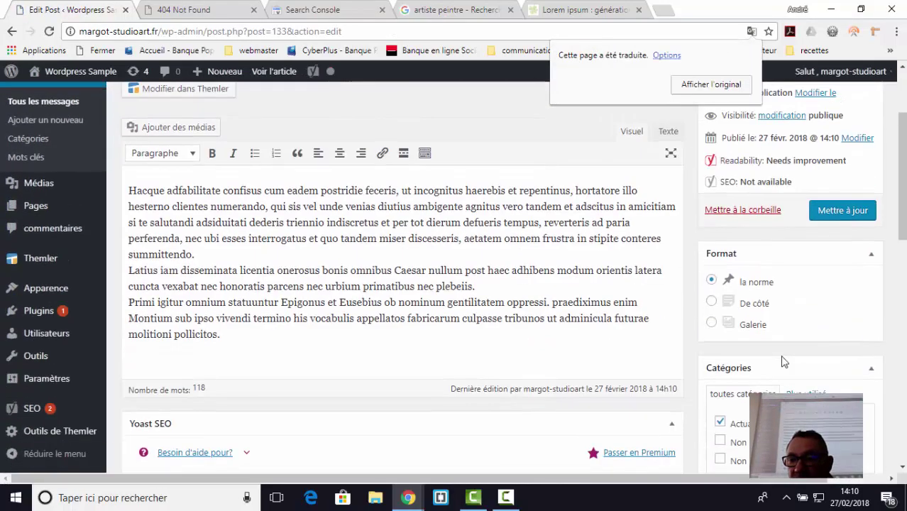
scroll(809, 366, up, 4)
click(720, 86)
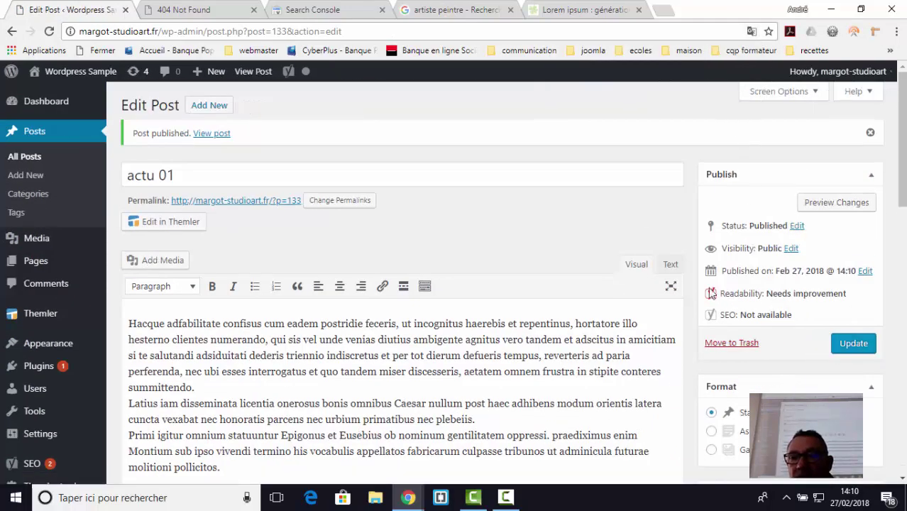
Create a new post titled 'Actu 02' with the pasted placeholder text and publish it.
click(213, 105)
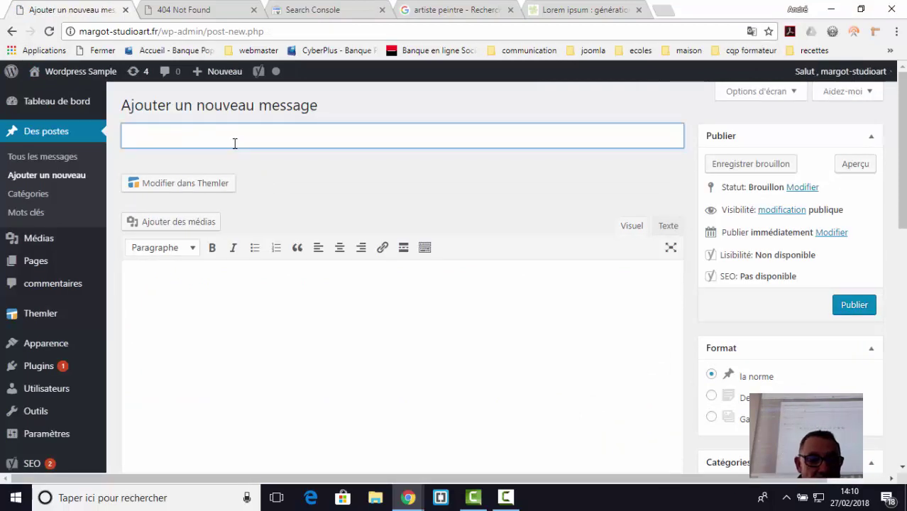
text(Actu)
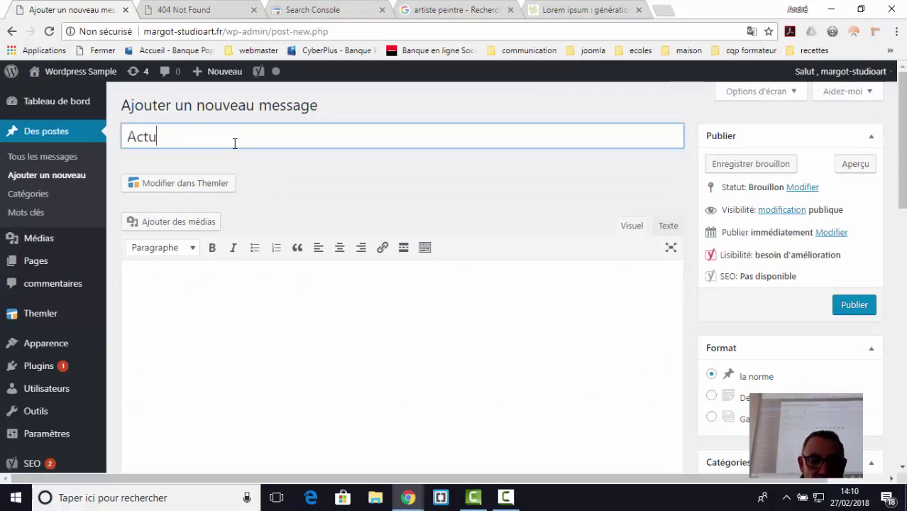
text( 02)
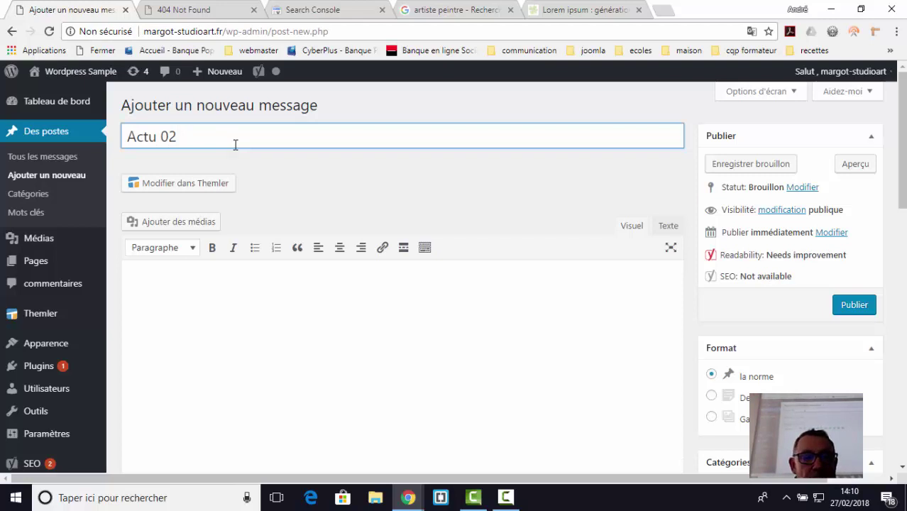
click(201, 279)
text(Hacque adfabilitate confisus cum eadem postridie feceris, ut incognitus haerebis et repentinus, hortatore illo hesterno clientes numerando, qui sis vel unde venias diutius ambigente agnitus vero tandem et adscitus in amicitiam si te salutandi adsiduitati dederis triennio indiscretus et per tot dierum defueris tempus, reverteris ad paria perferenda, nec ubi esses interrogatus et quo tandem miser discesseris, aetatem omnem frustra in stipite conteres summittendo. Latius iam disseminata licentia onerosus bonis omnibus Caesar nullum post haec adhibens modum orientis latera cuncta vexabat nec honoratis parcens nec urbium primatibus nec plebeiis. Primi igitur omnium statuuntur Epigonus et Eusebius ob nominum gentilitatem oppressi. praediximus enim Montium sub ipso vivendi termino his vocabulis appellatos fabricarum culpasse tribunos ut adminicula futurae molitioni pollicitos.)
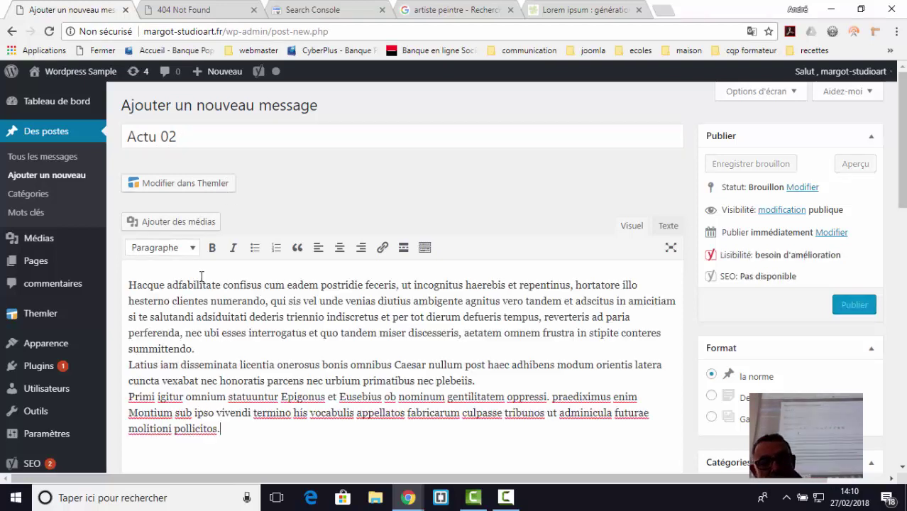
scroll(201, 277, down, 3)
click(854, 105)
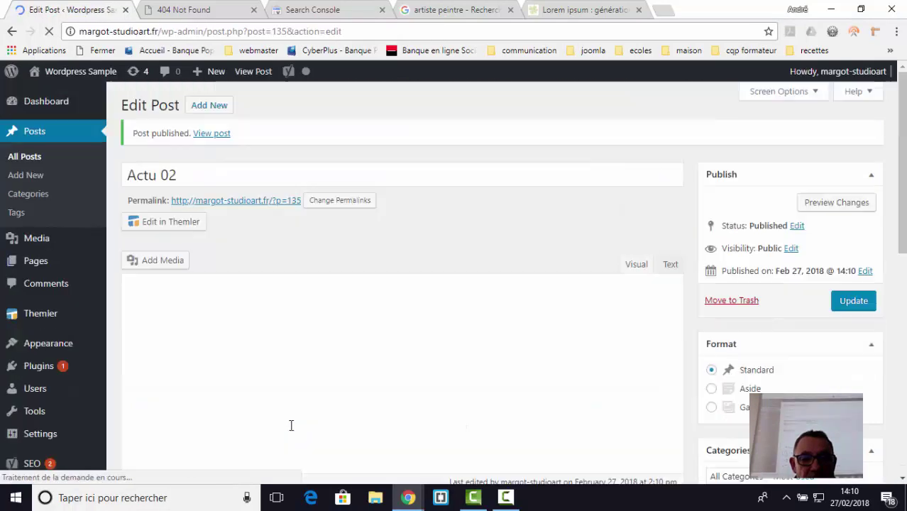
Move Actu 02 from Non classé into Actualités and update the post.
scroll(291, 426, down, 2)
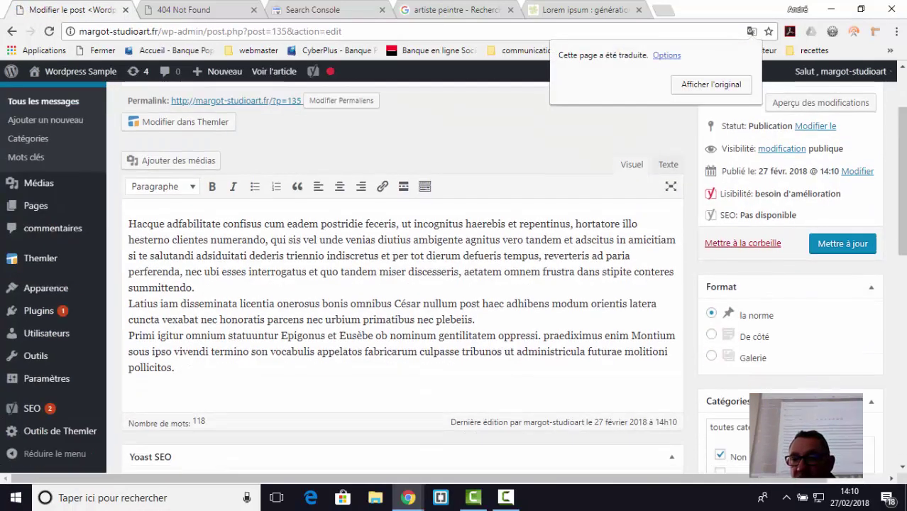
scroll(690, 341, down, 2)
click(720, 308)
click(719, 289)
scroll(717, 334, up, 4)
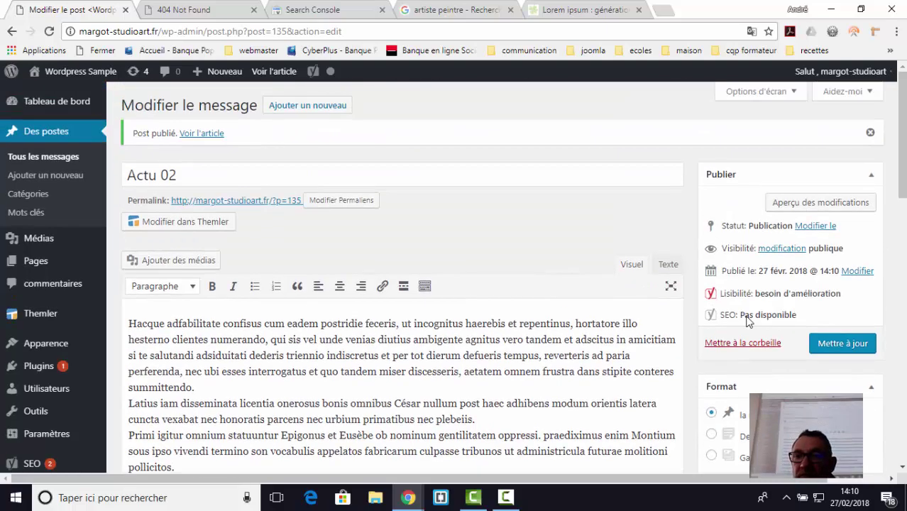
click(851, 348)
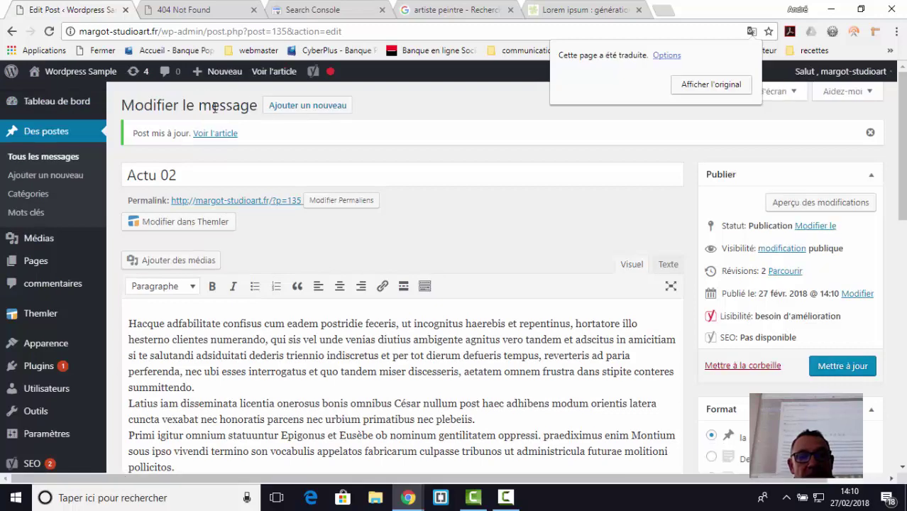
Create post 'Actu 03' with the pasted placeholder text, file it under Actualités and publish.
click(306, 105)
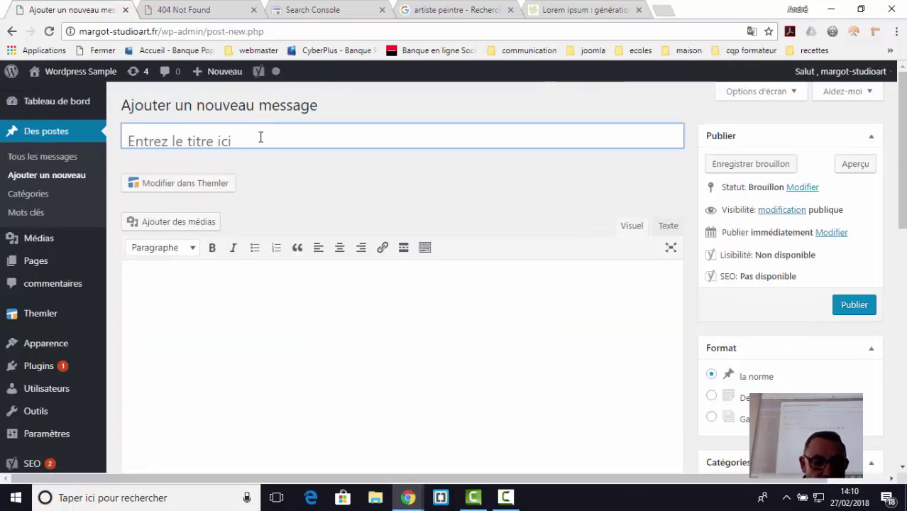
text(Act)
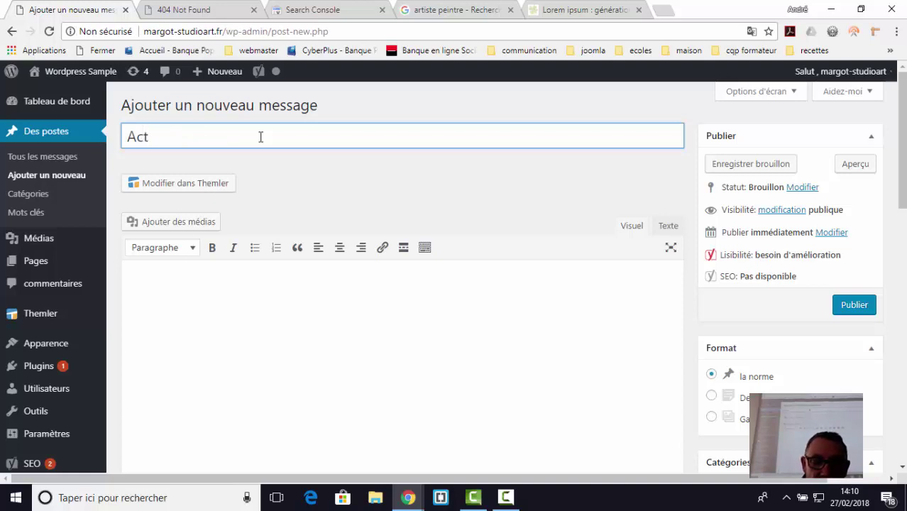
text(u 03)
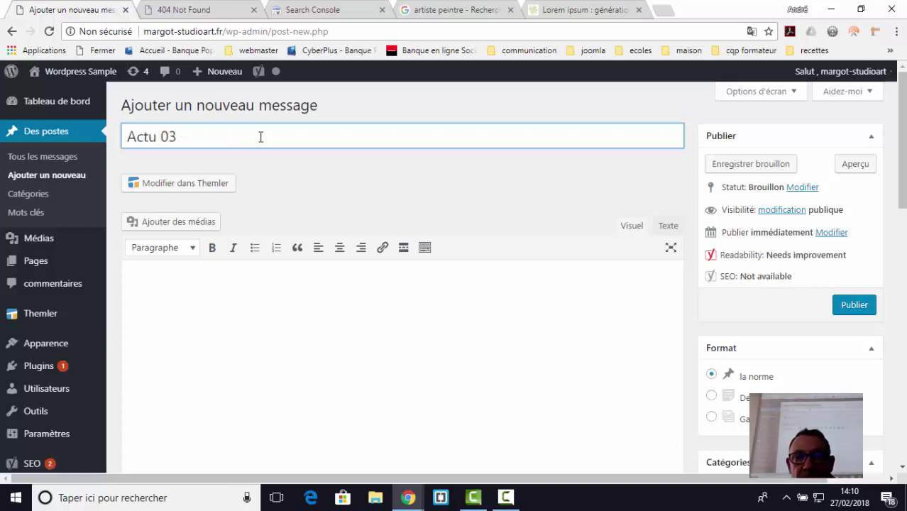
click(165, 271)
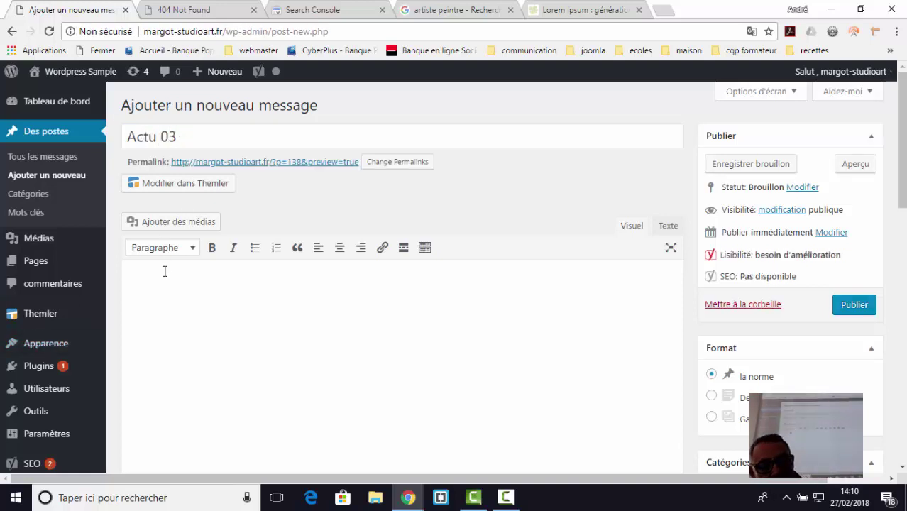
text(Hacque adfabilitate confisus cum eadem postridie feceris, ut incognitus haerebis et repentinus, hortatore illo hesterno clientes numerando, qui sis vel unde venias diutius ambigente agnitus vero tandem et adscitus in amicitiam si te salutandi adsiduitati dederis triennio indiscretus et per tot dierum defueris tempus, reverteris ad paria perferenda, nec ubi esses interrogatus et quo tandem miser discesseris, aetatem omnem frustra in stipite conteres summittendo. Latius iam disseminata licentia onerosus bonis omnibus Caesar nullum post haec adhibens modum orientis latera cuncta vexabat nec honoratis parcens nec urbium primatibus nec plebeiis. Primi igitur omnium statuuntur Epigonus et Eusebius ob nominum gentilitatem oppressi. praediximus enim Montium sub ipso vivendi termino his vocabulis appellatos fabricarum culpasse tribunos ut adminicula futurae molitioni pollicitos.)
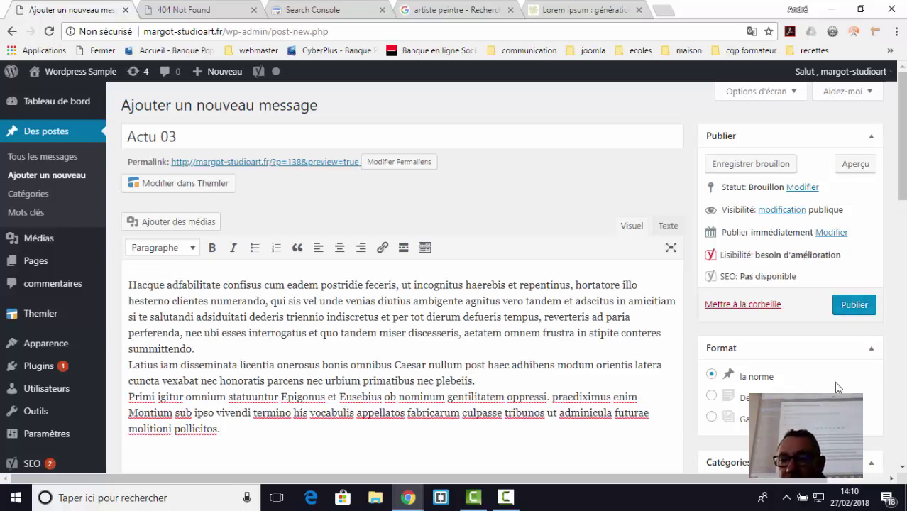
scroll(834, 381, down, 3)
click(721, 320)
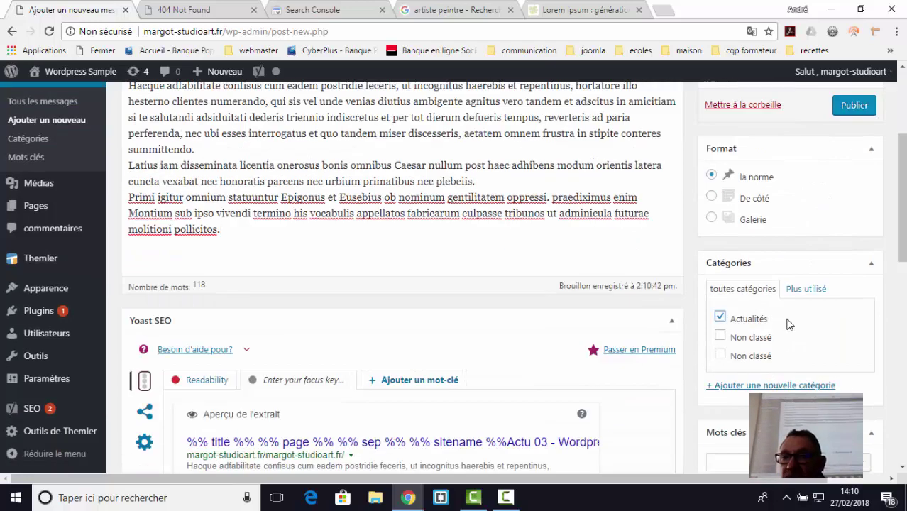
scroll(816, 298, up, 3)
click(858, 304)
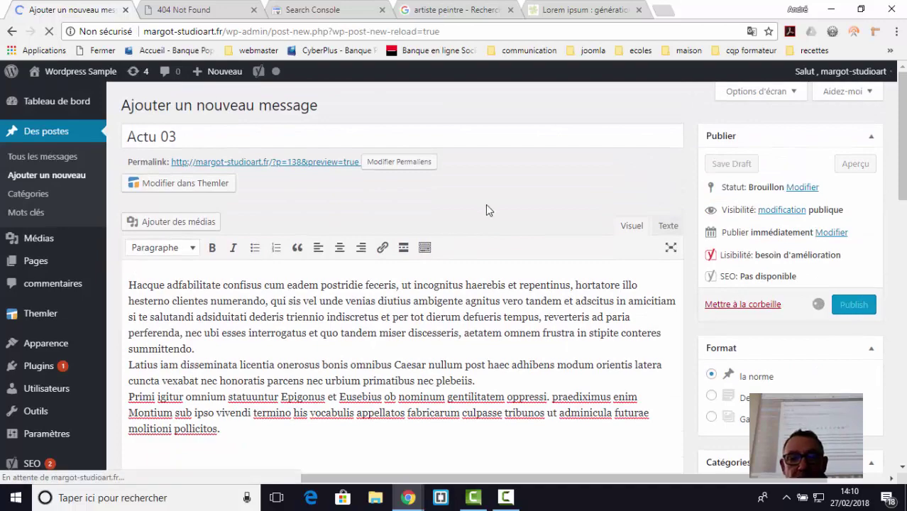
Check Actu 03's Yoast readability analysis, then its keyword analysis and snippet preview.
scroll(518, 280, down, 3)
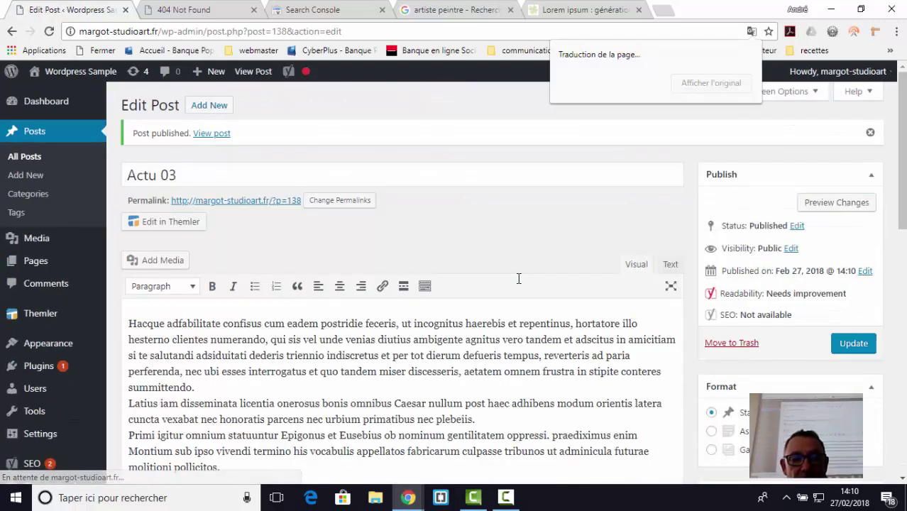
scroll(518, 279, down, 4)
scroll(519, 278, down, 4)
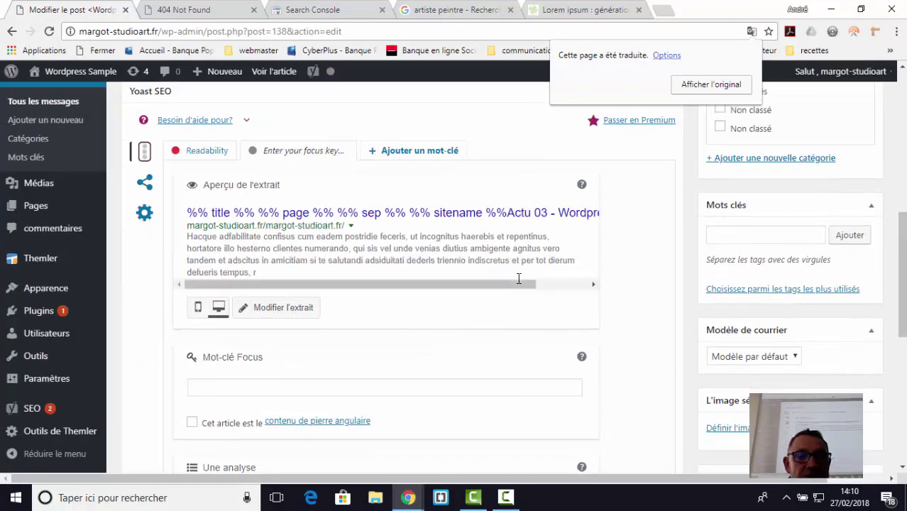
click(187, 155)
click(280, 153)
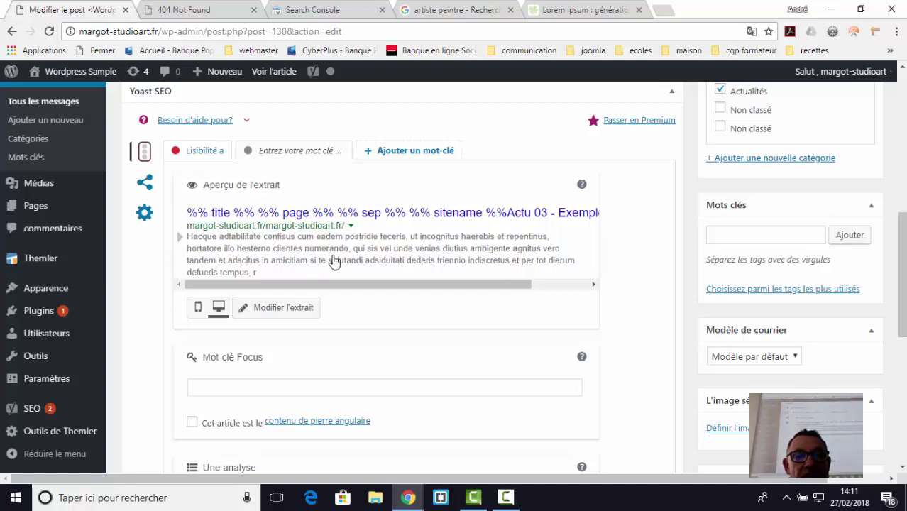
scroll(333, 260, up, 10)
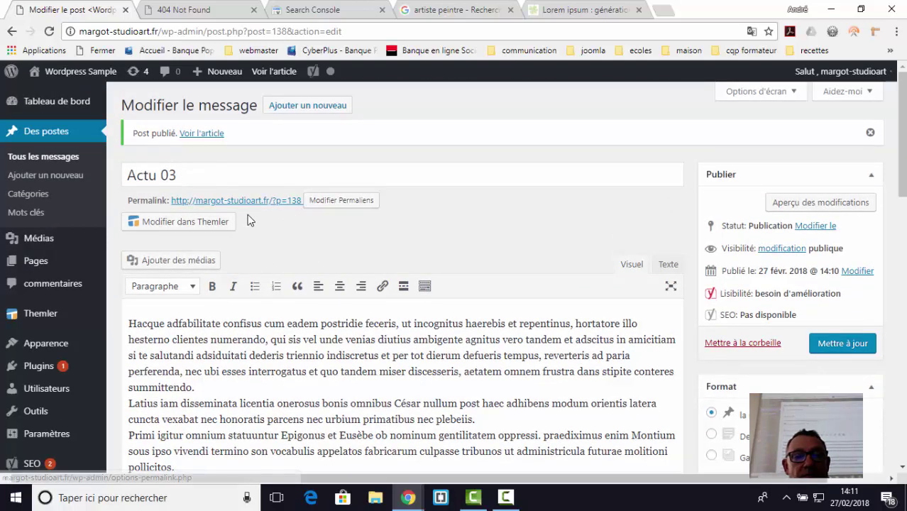
View the published Actu 03 post at its ?p=138 address, then return to its editor.
click(291, 202)
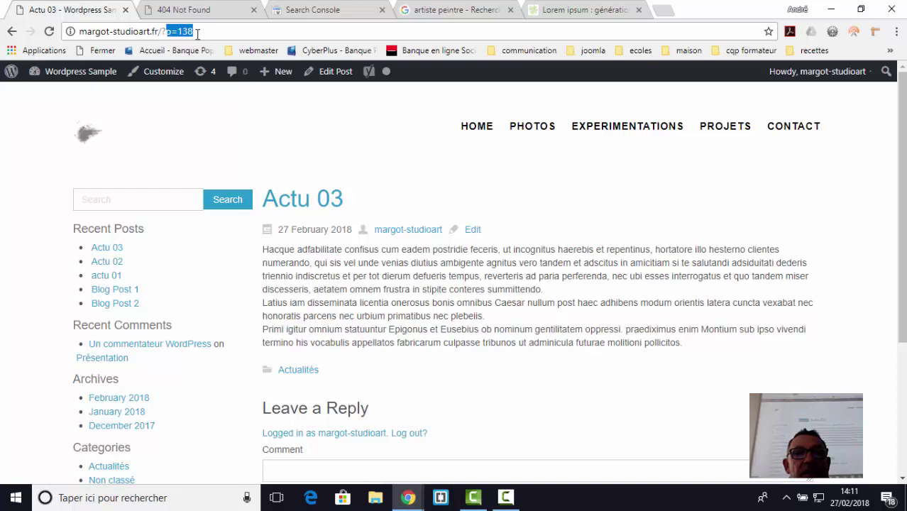
click(12, 31)
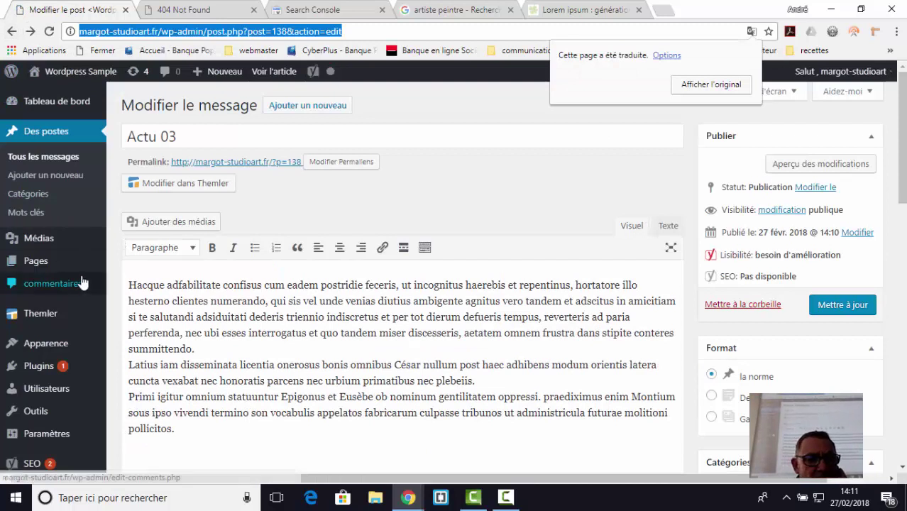
mouse_move(59, 442)
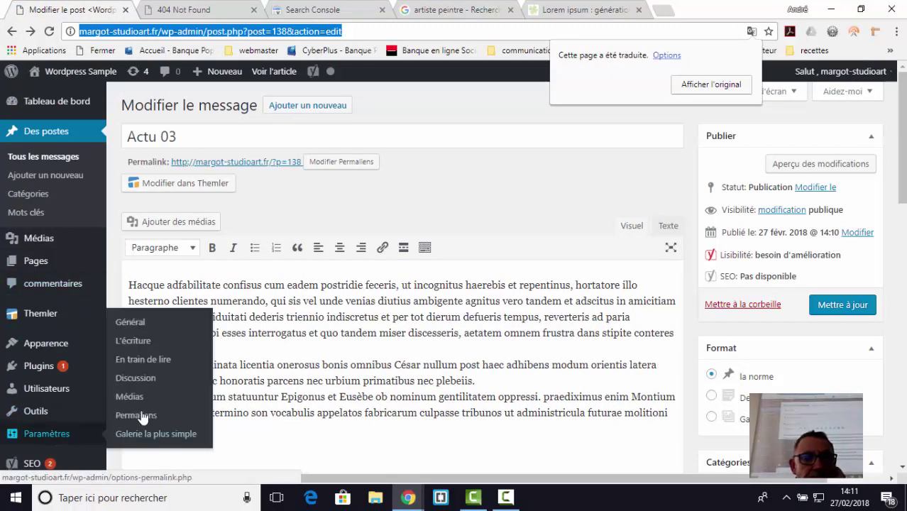
Open General Settings and review the Paris timezone, 'j F Y' date format and Lundi week start.
click(140, 322)
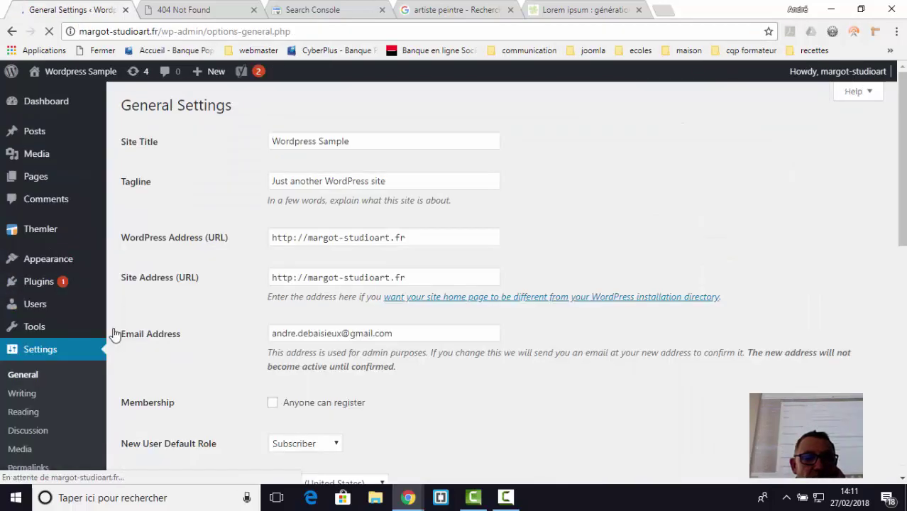
scroll(516, 248, down, 6)
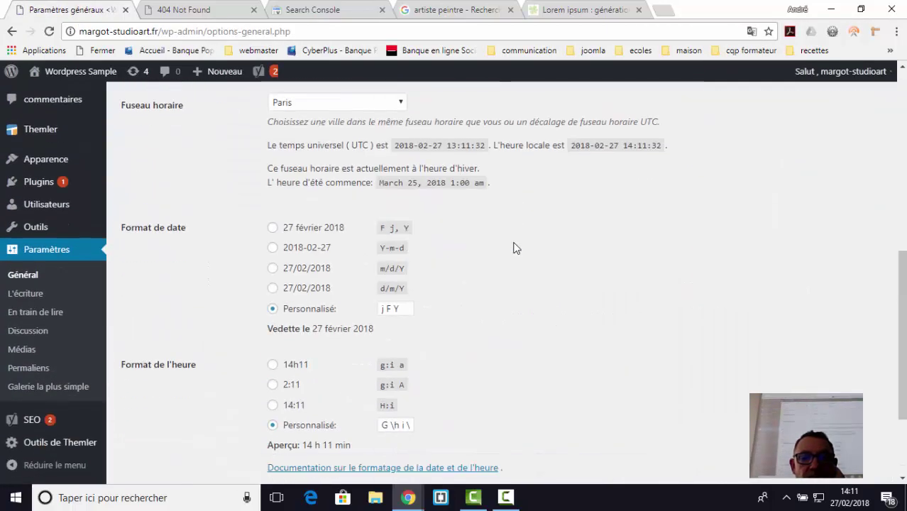
scroll(516, 248, up, 2)
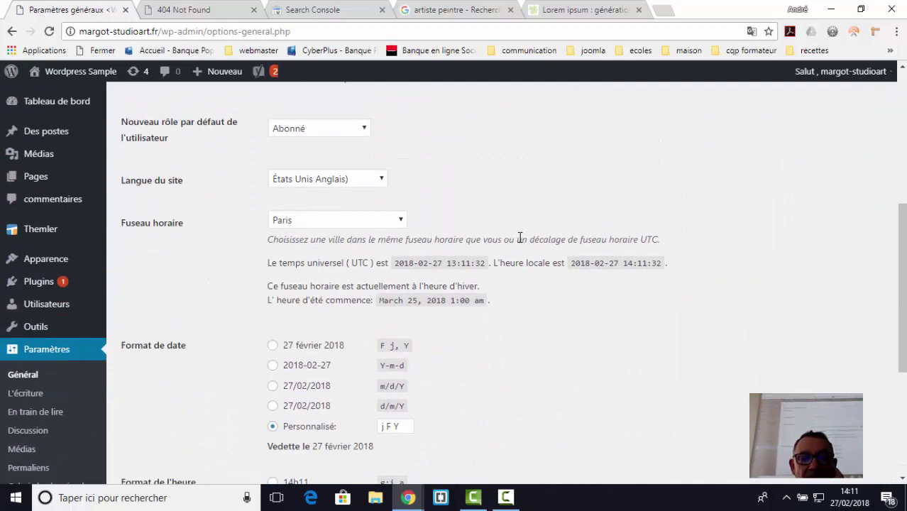
scroll(522, 237, down, 4)
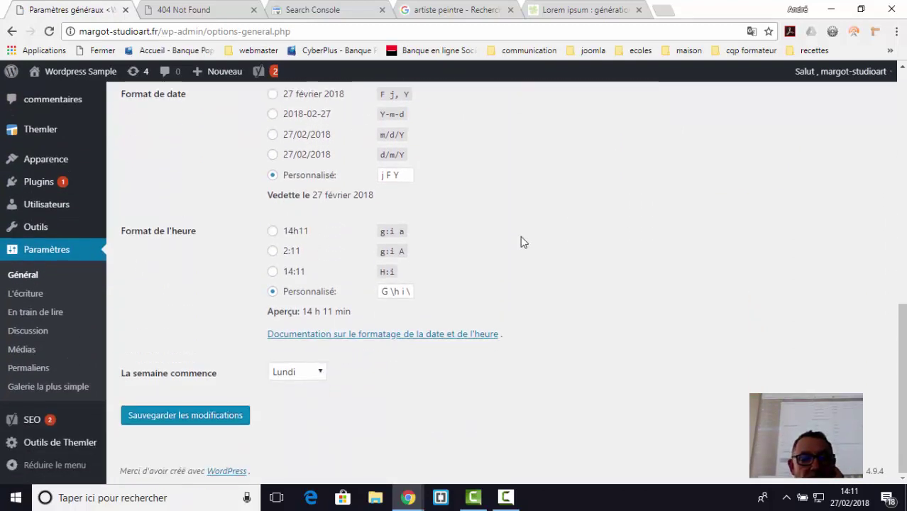
scroll(522, 242, up, 3)
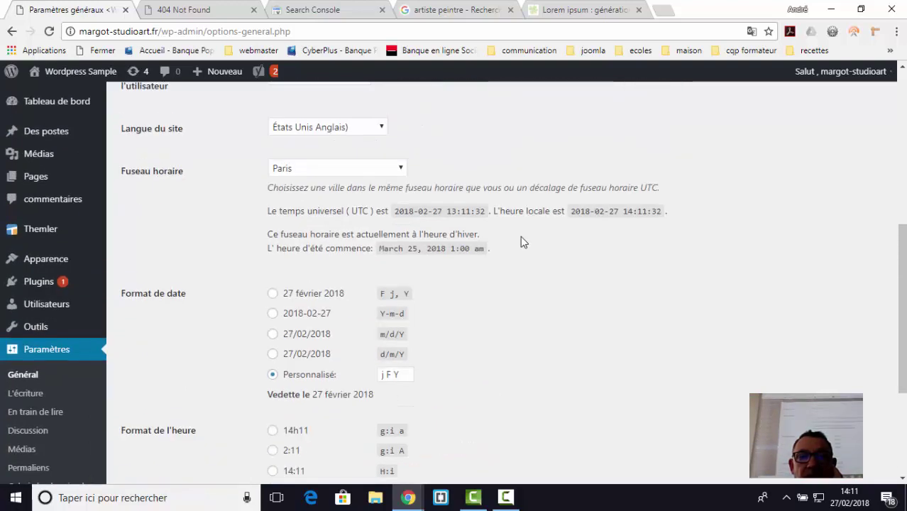
scroll(284, 242, down, 2)
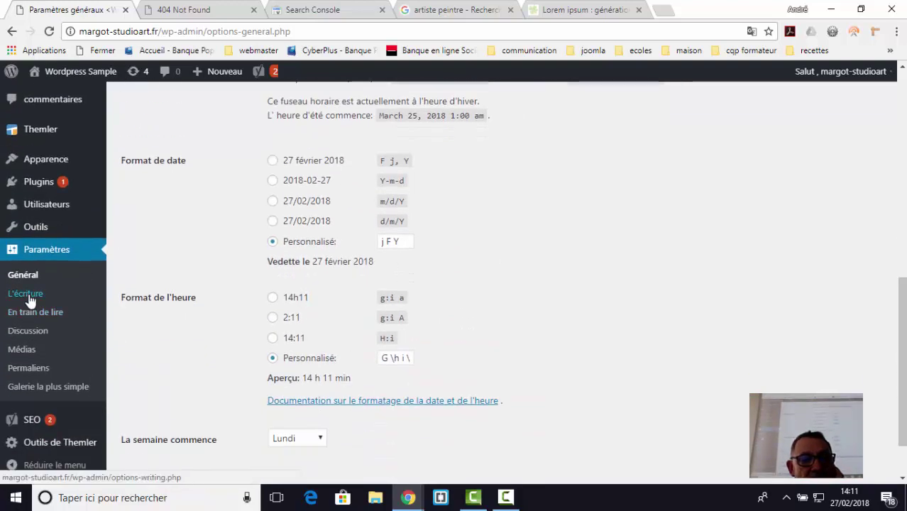
Switch permalinks to the 'Après le nom' structure /%postname%/ and save the change.
click(29, 368)
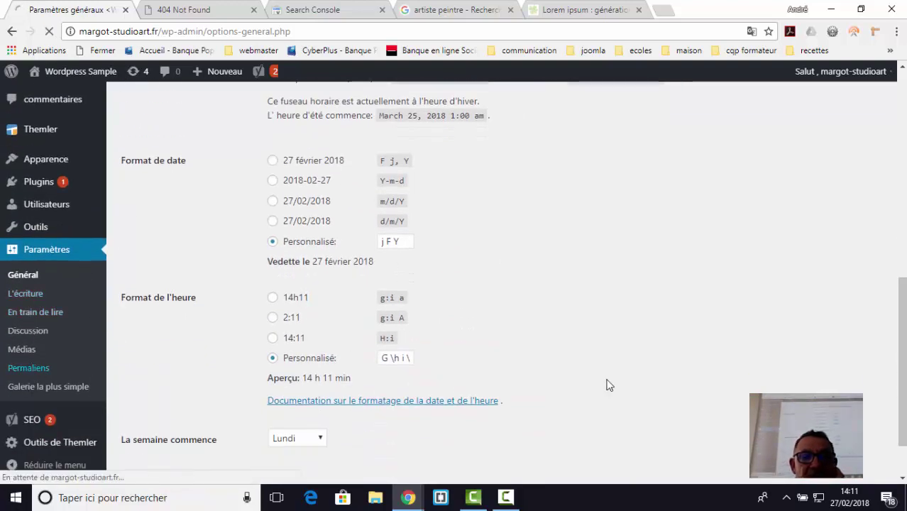
scroll(671, 375, down, 1)
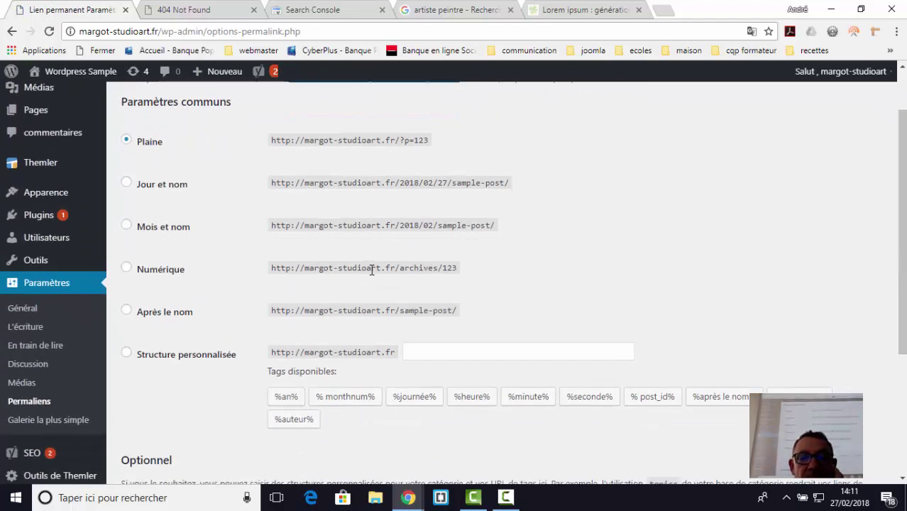
click(126, 311)
scroll(567, 314, down, 3)
click(186, 423)
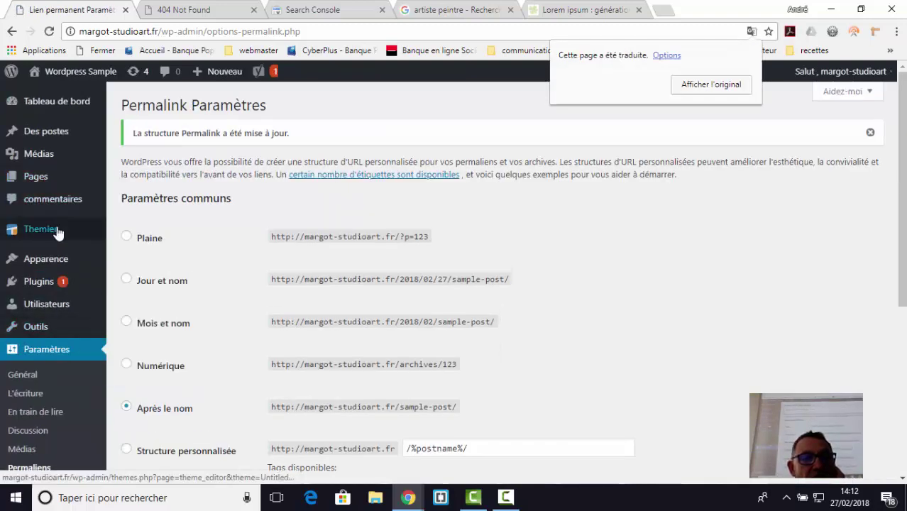
Open Actu 03, replace its slug actu-03 with actualites-de-lhistoire-de-lart, and update the post.
click(66, 137)
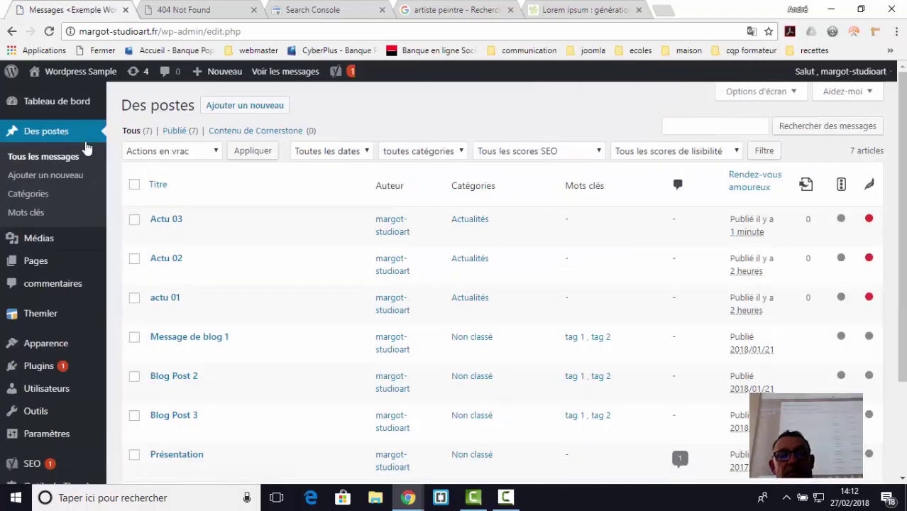
click(172, 221)
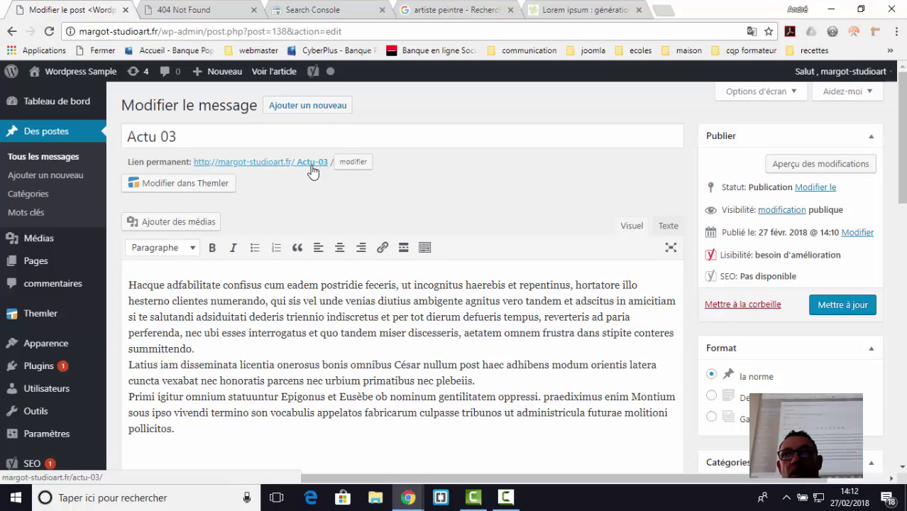
drag(177, 138, 118, 142)
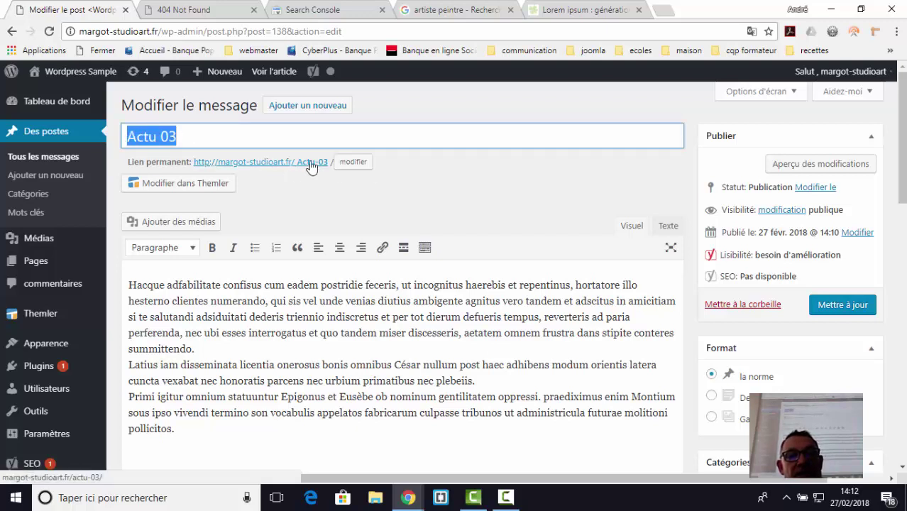
click(365, 164)
drag(302, 163, 354, 161)
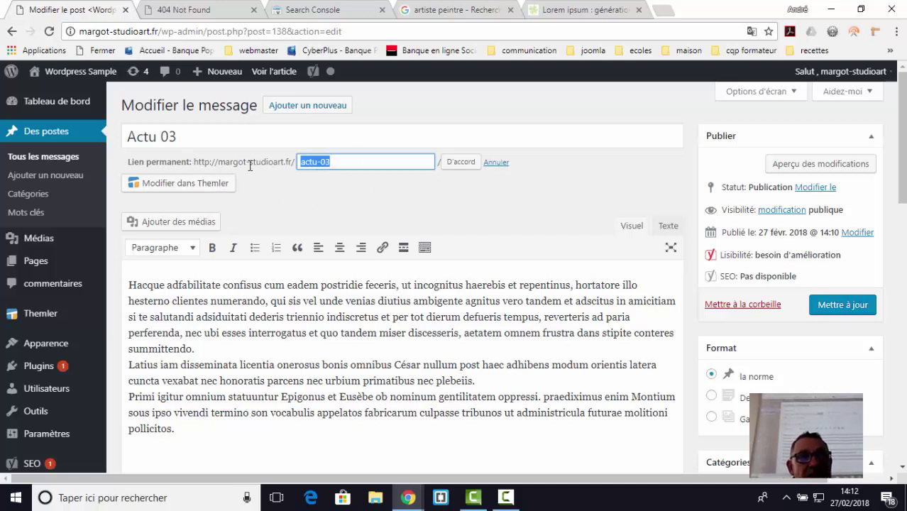
click(357, 164)
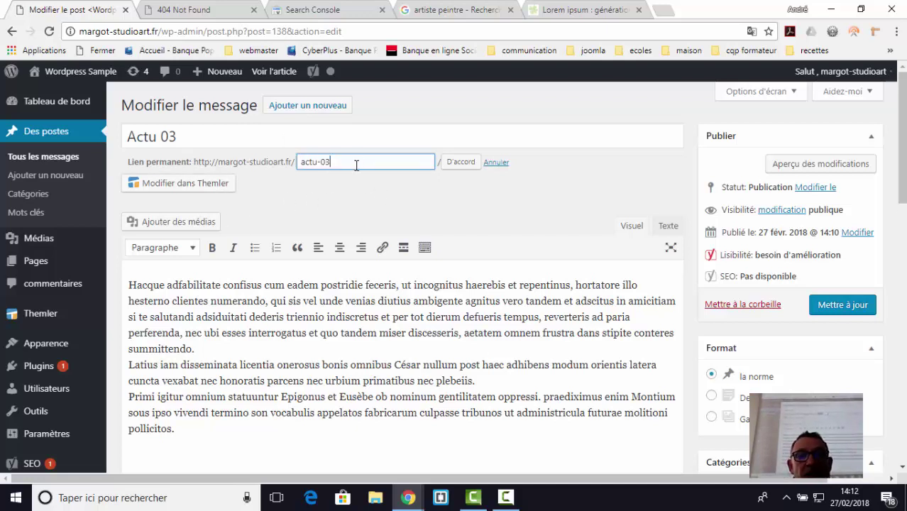
key(ctrl+a)
text(act)
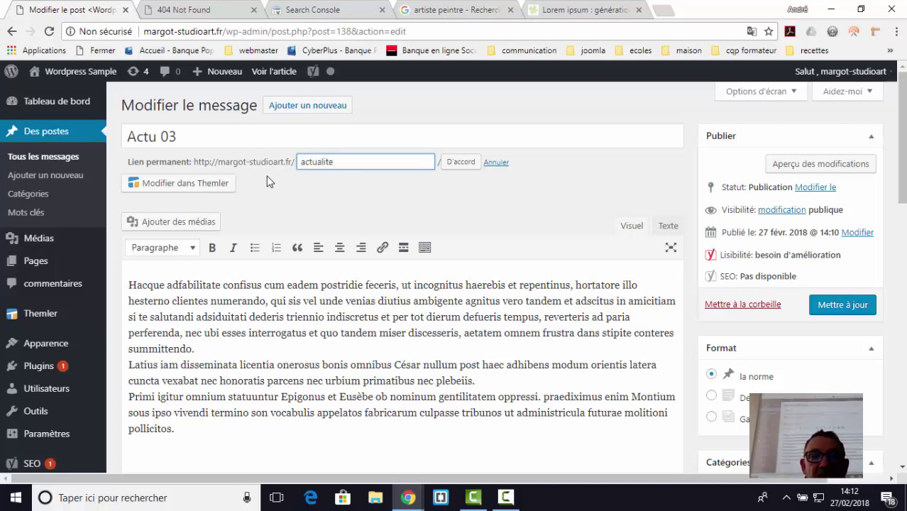
text(ualites-de-lhistoire-de-lart)
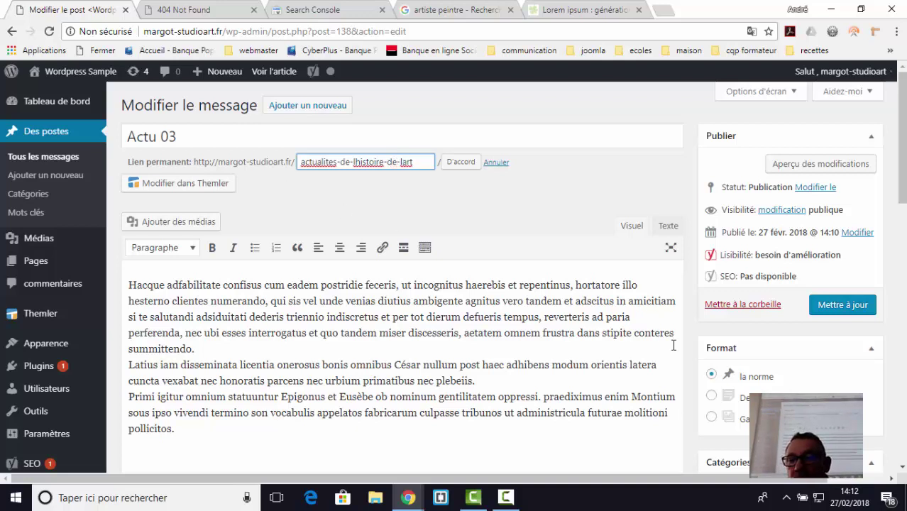
click(814, 304)
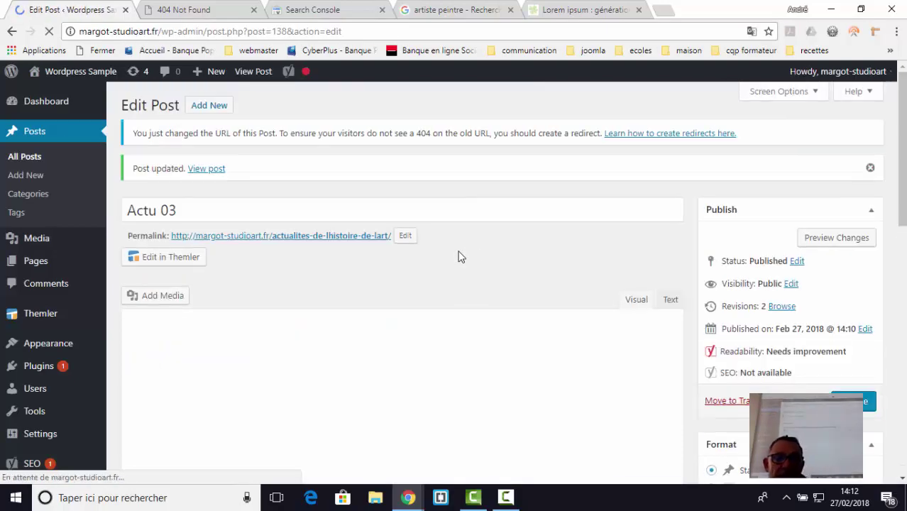
scroll(294, 361, down, 2)
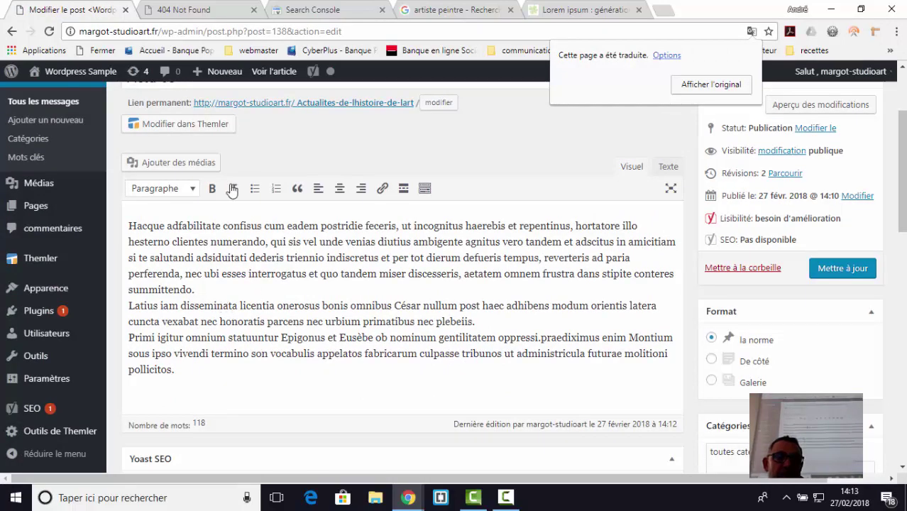
scroll(213, 154, up, 1)
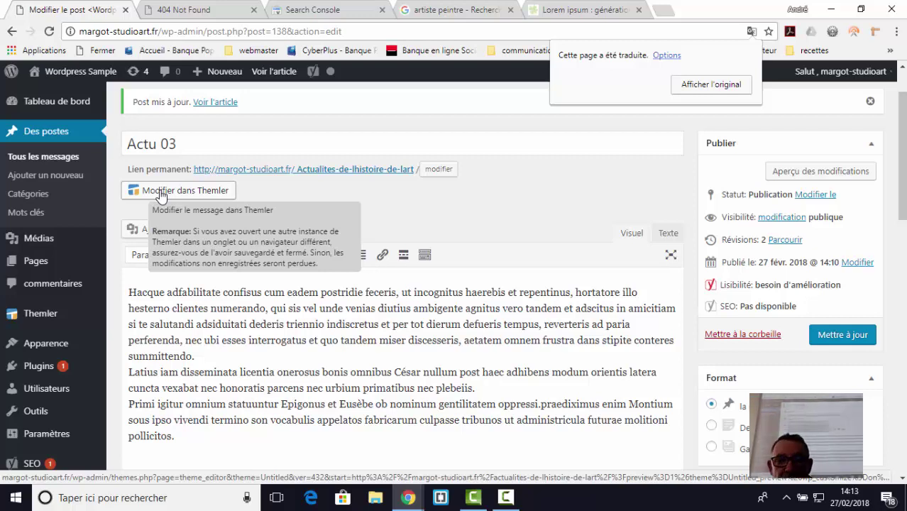
Open the post in the Themler editor and sign in with the saved account login.
click(161, 195)
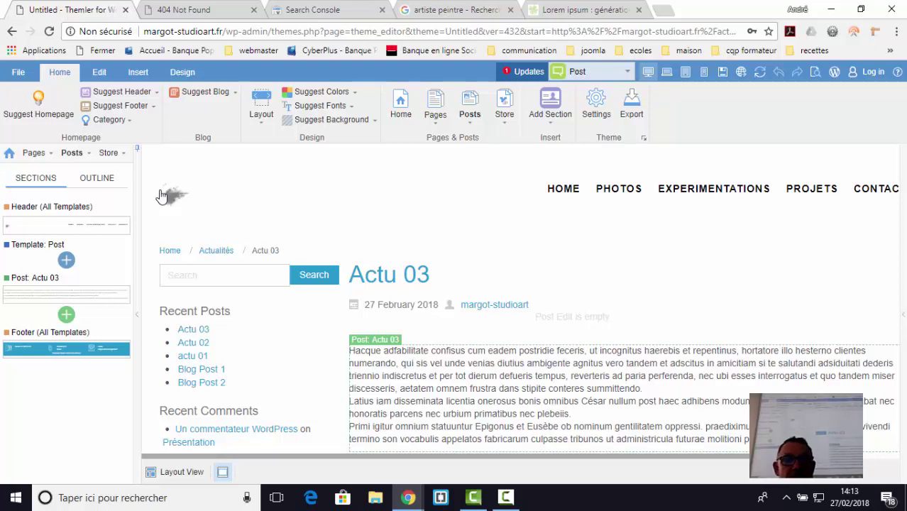
scroll(454, 263, down, 1)
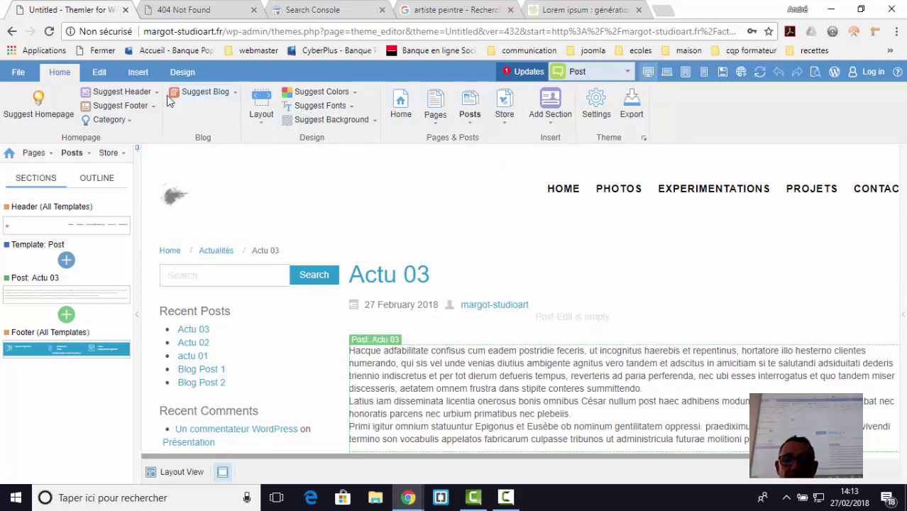
click(873, 74)
click(381, 221)
click(384, 240)
click(361, 316)
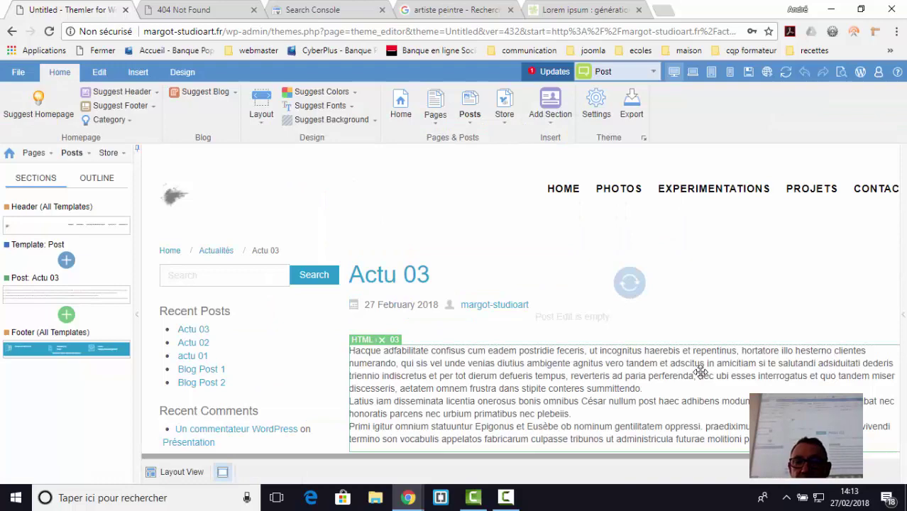
Back up the theme and upgrade it to the latest Themler version.
click(551, 73)
click(399, 313)
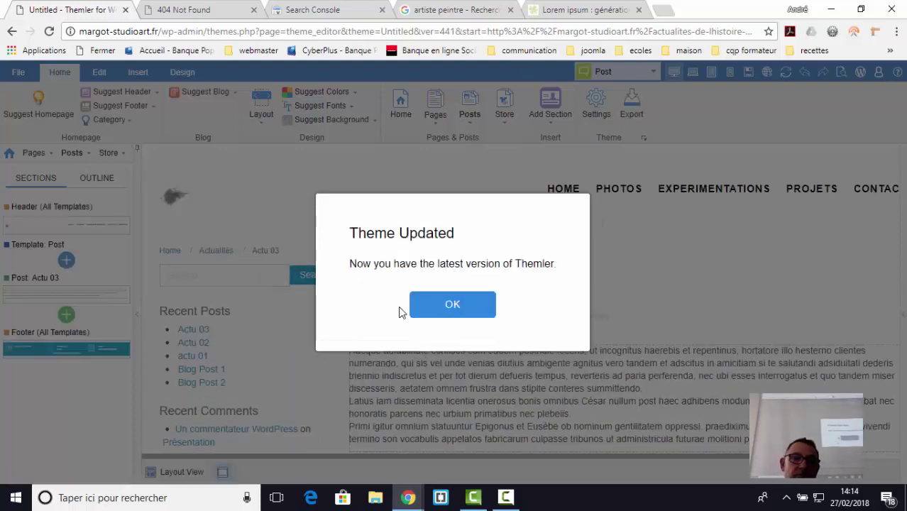
click(438, 307)
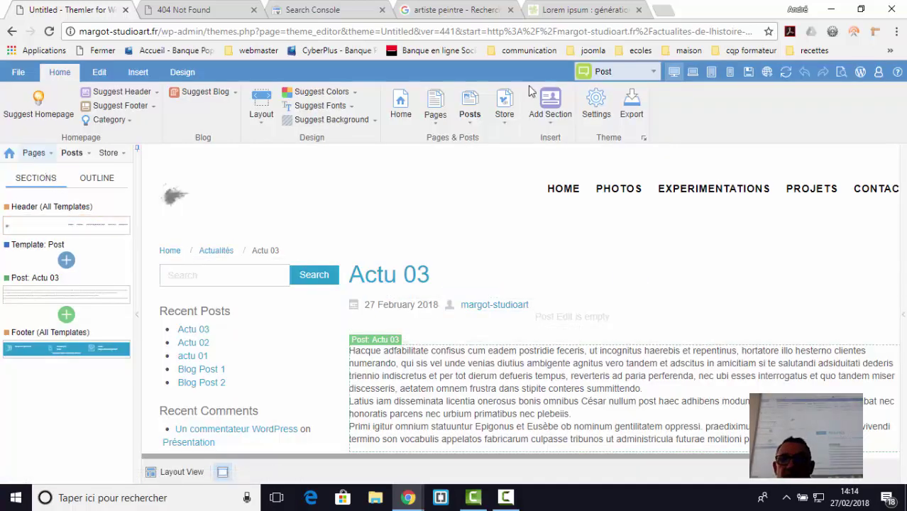
Switch the Themler editor to the Home template and look over the page.
click(644, 71)
click(625, 153)
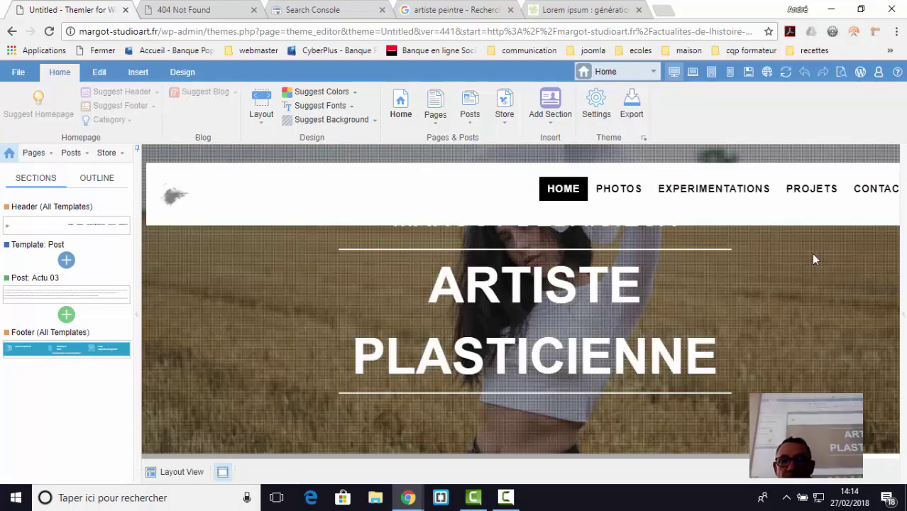
scroll(811, 256, down, 5)
scroll(737, 303, down, 15)
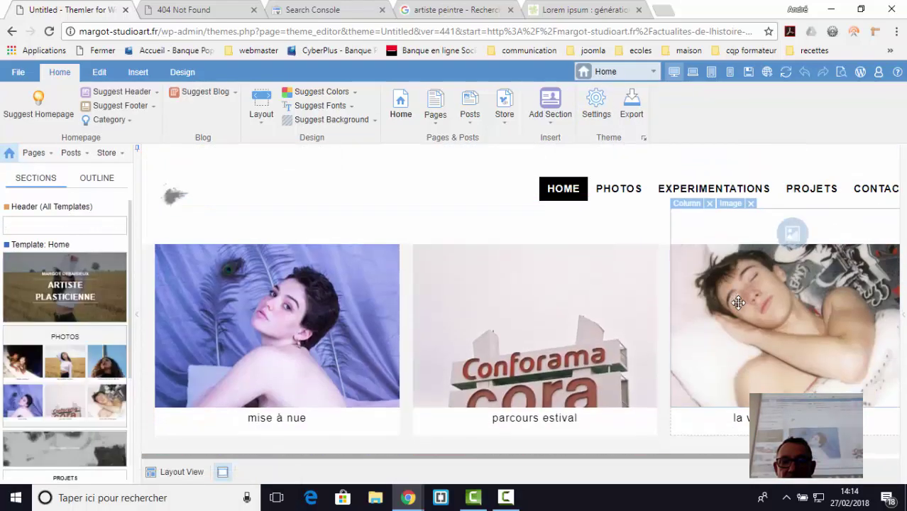
scroll(738, 305, up, 20)
scroll(739, 302, up, 2)
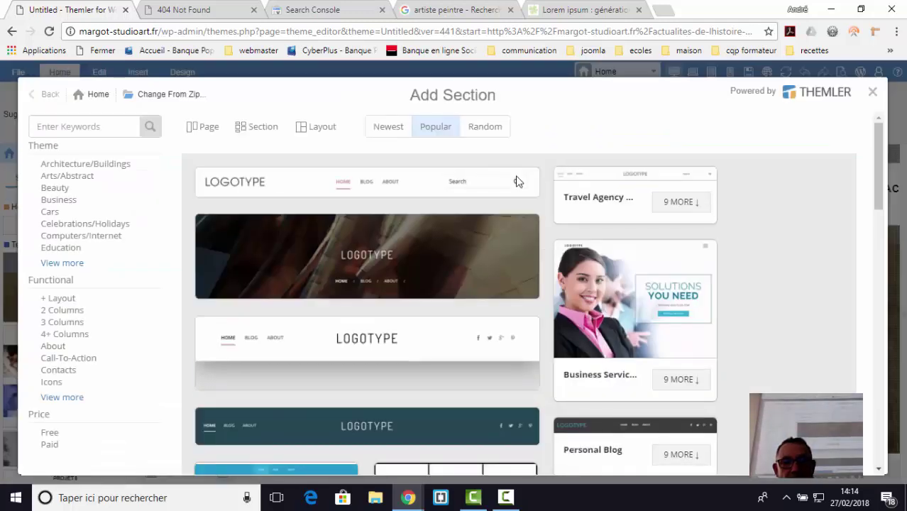
Scroll the Add Section gallery down to the Digital Agency header card and add it.
scroll(538, 177, down, 5)
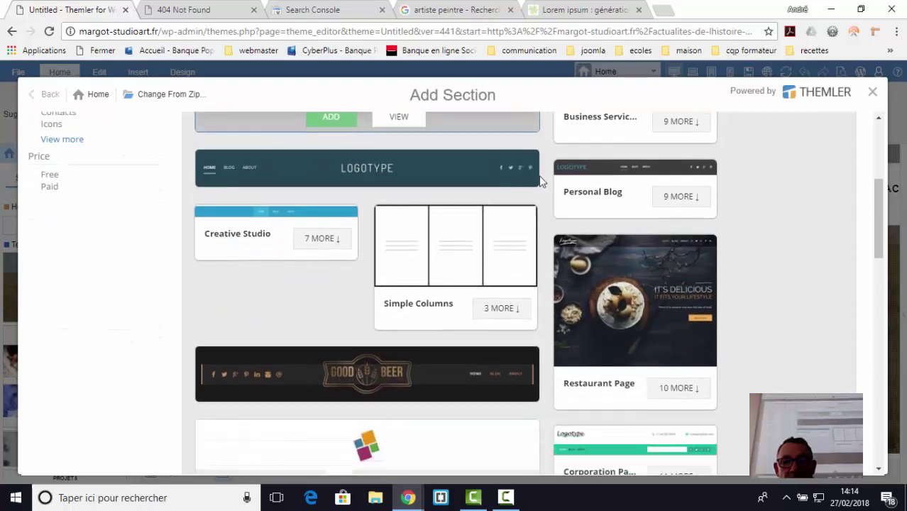
scroll(538, 177, down, 6)
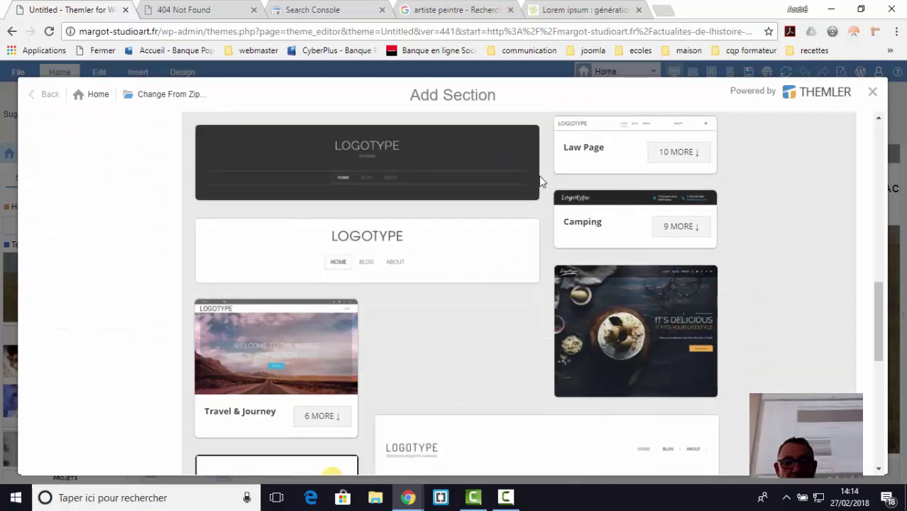
scroll(539, 178, down, 5)
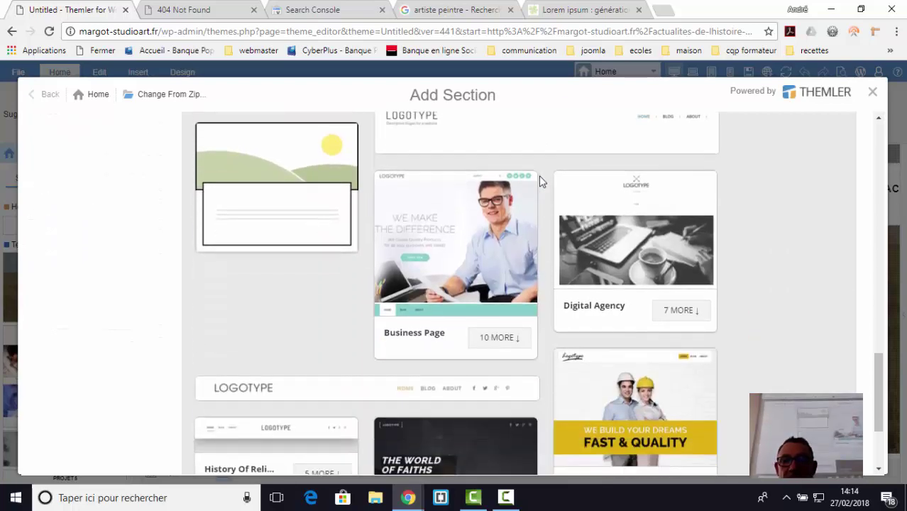
scroll(573, 225, down, 1)
mouse_move(577, 219)
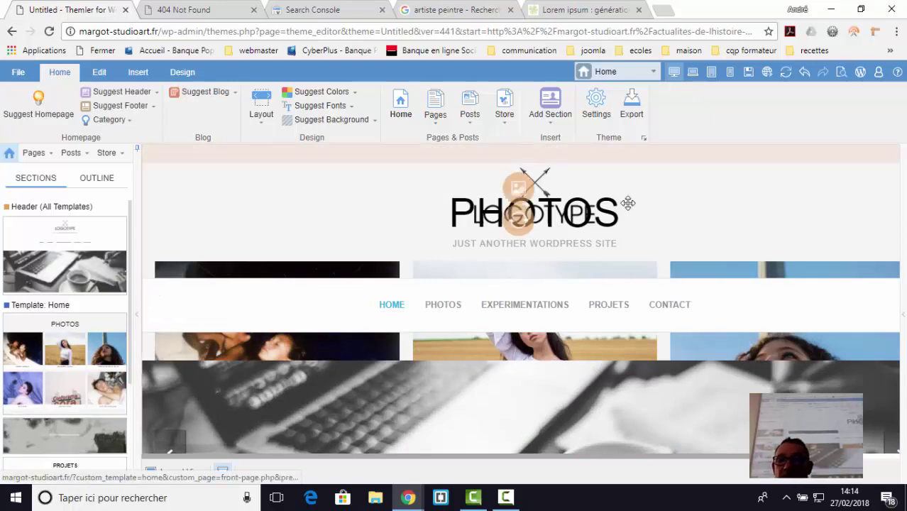
Delete the logo and the tagline from the header.
scroll(627, 205, down, 5)
scroll(628, 206, up, 2)
scroll(627, 206, up, 3)
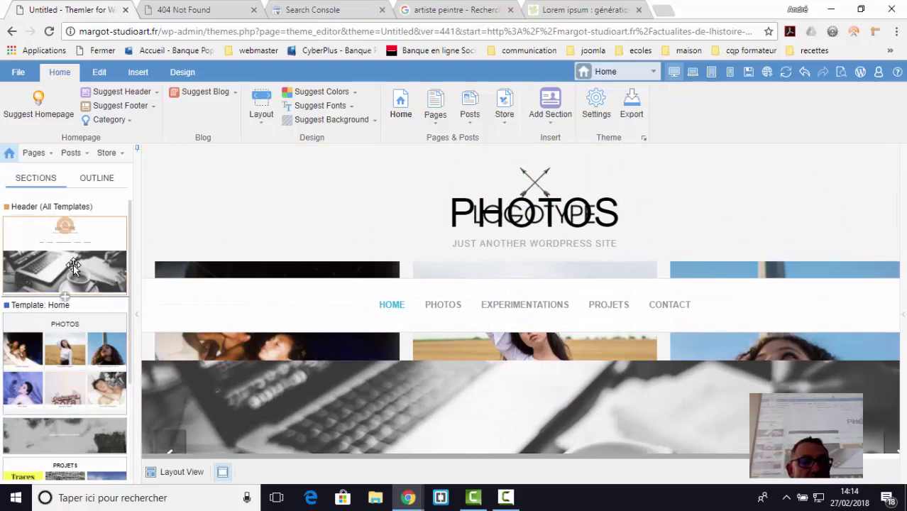
drag(71, 280, 354, 262)
drag(351, 352, 72, 268)
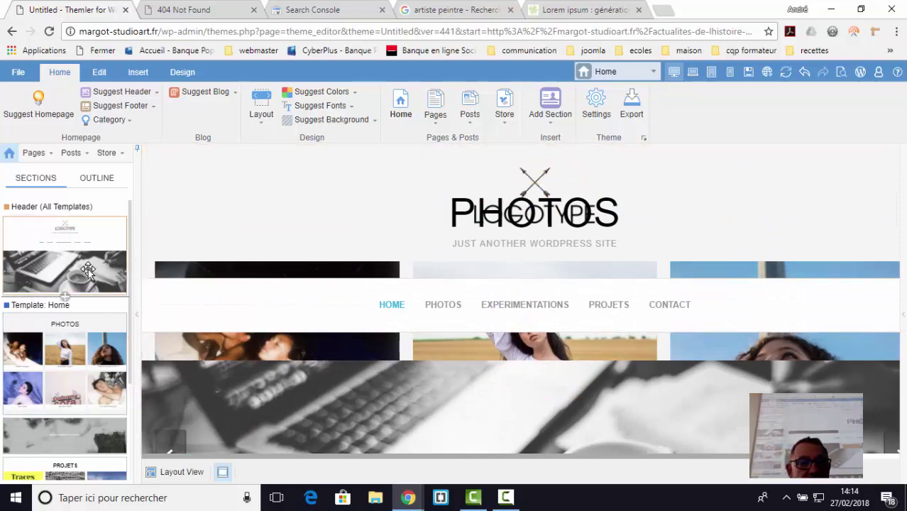
click(503, 211)
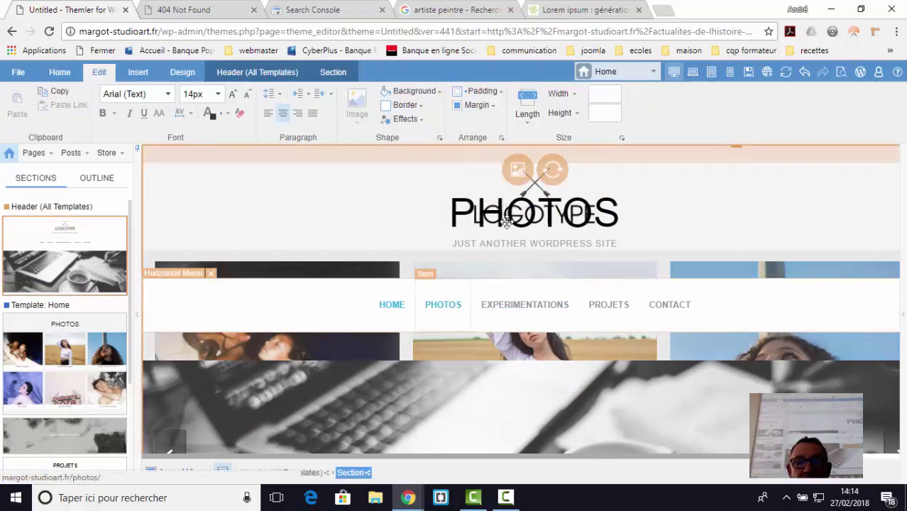
click(497, 159)
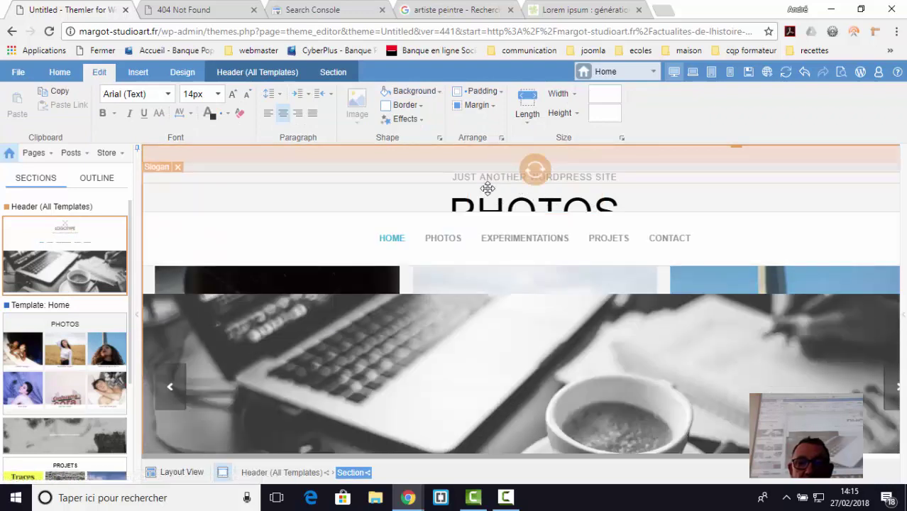
click(178, 166)
click(180, 169)
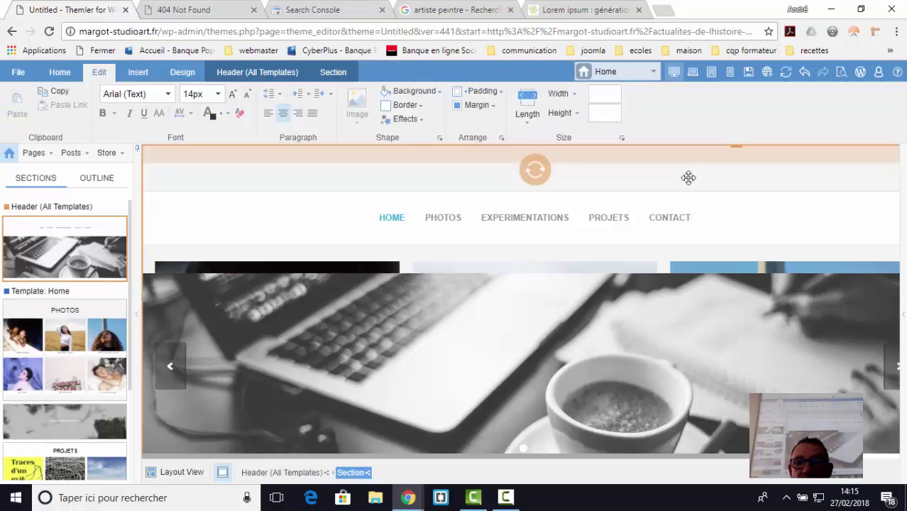
Delete the image slider and the PHOTOS title, leaving the header slot empty.
scroll(433, 210, down, 3)
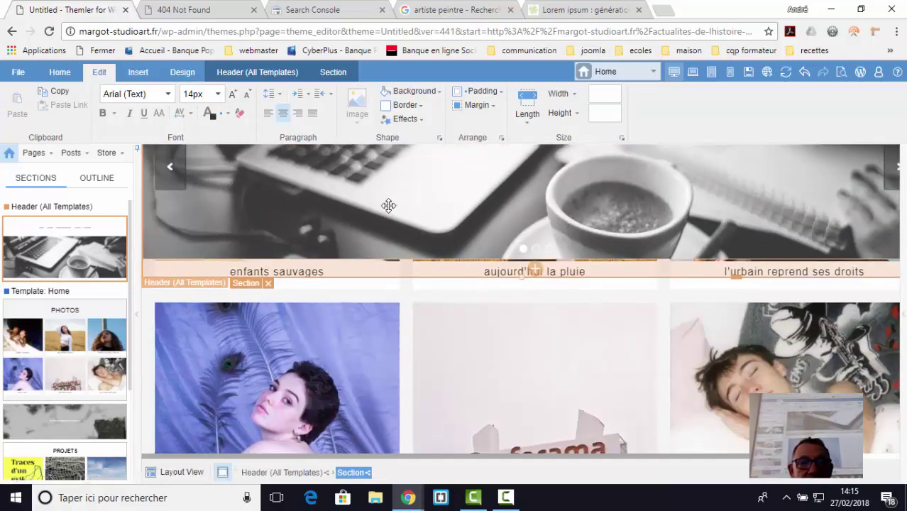
click(389, 204)
scroll(253, 279, up, 3)
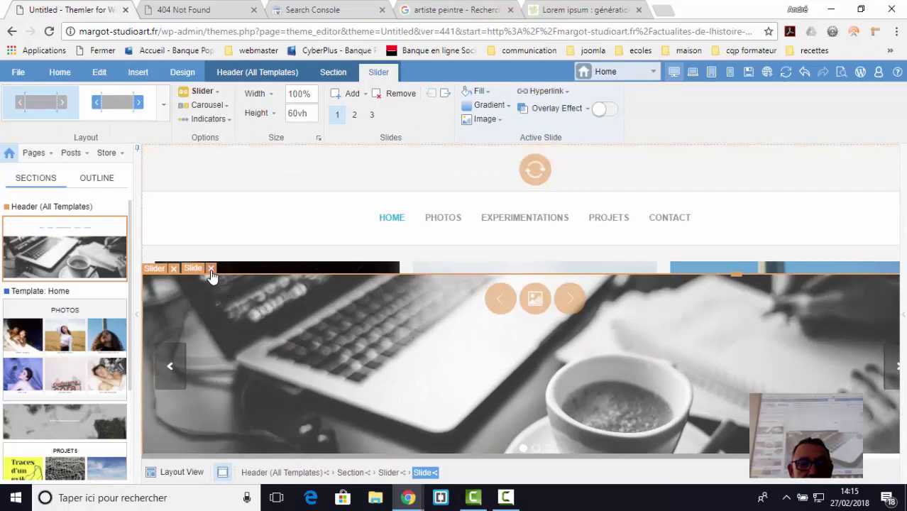
click(211, 270)
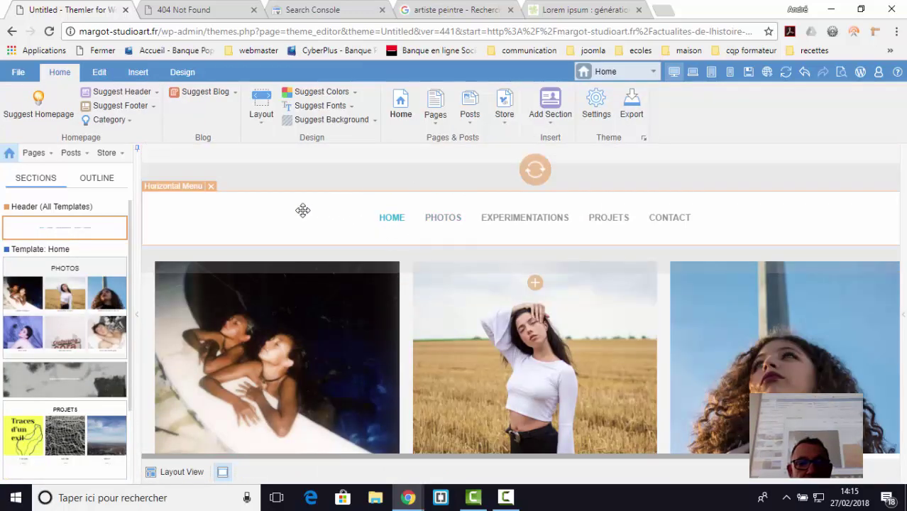
click(213, 221)
click(205, 186)
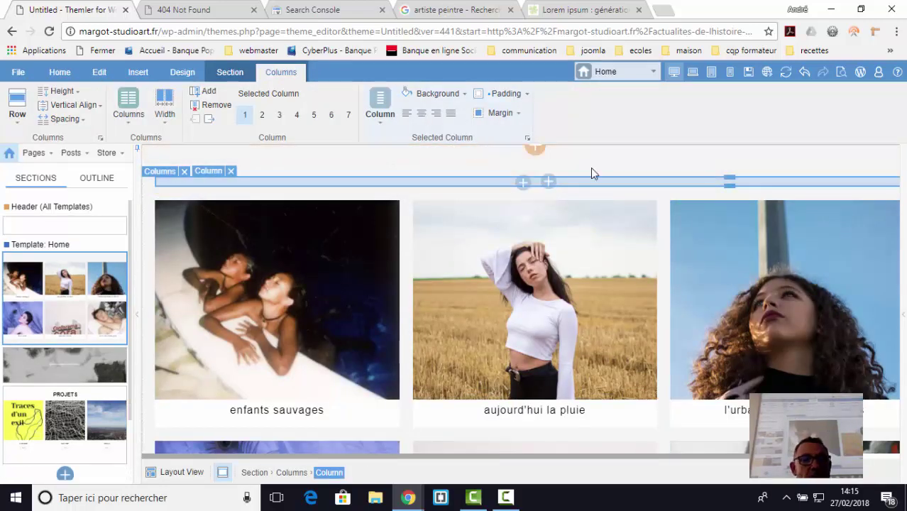
click(48, 226)
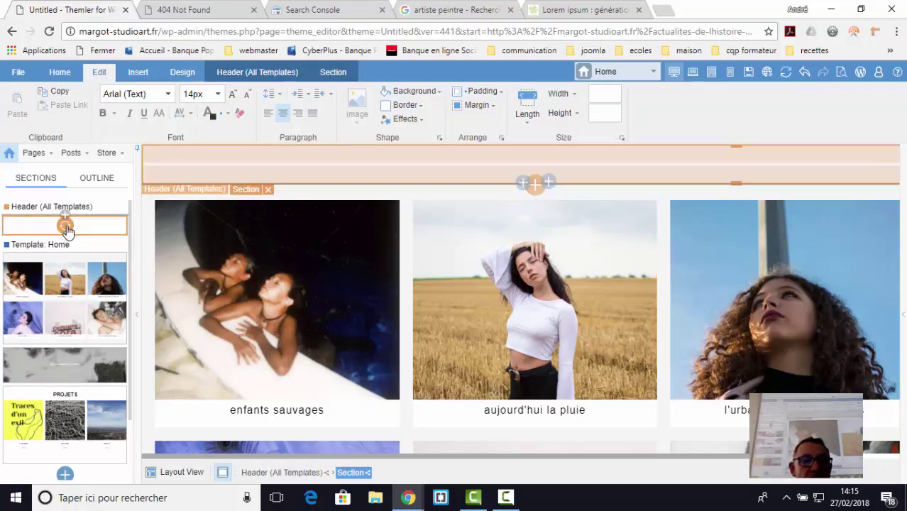
Insert the Cooking Page header template from the section gallery into the empty header.
click(64, 226)
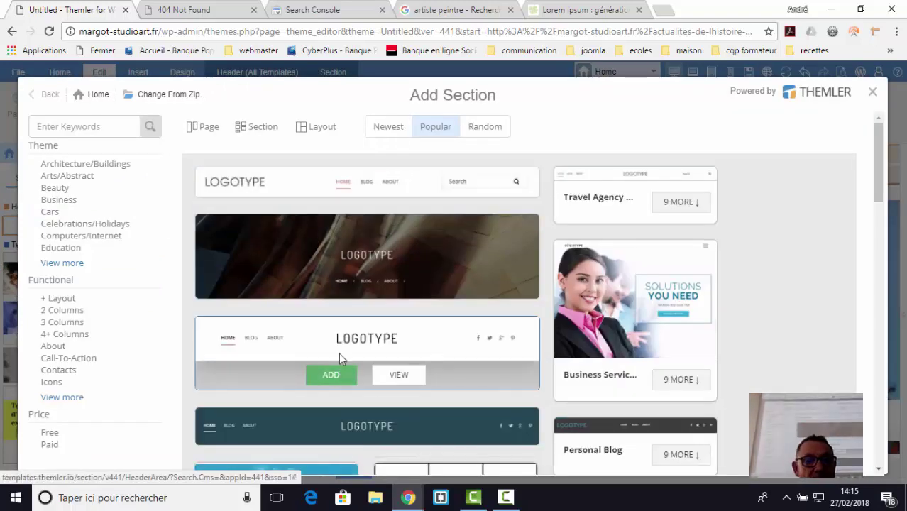
scroll(354, 308, down, 5)
scroll(369, 306, down, 7)
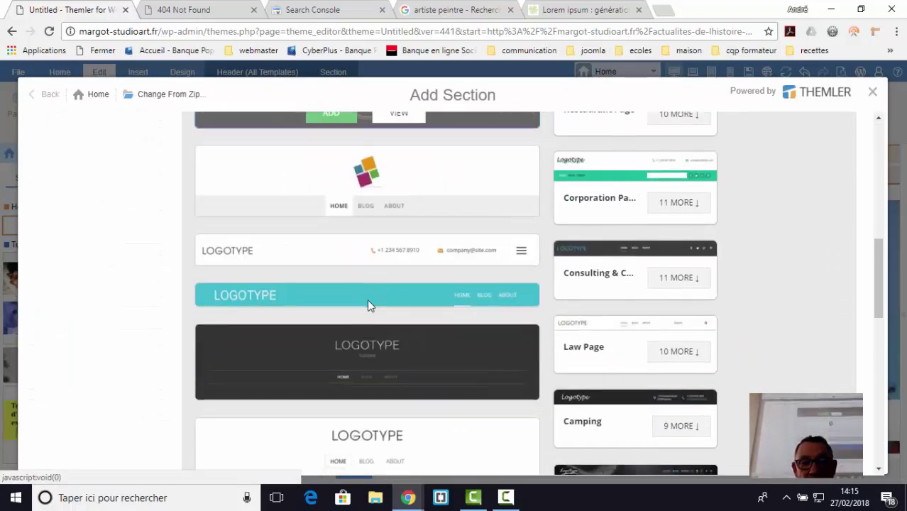
scroll(371, 304, down, 8)
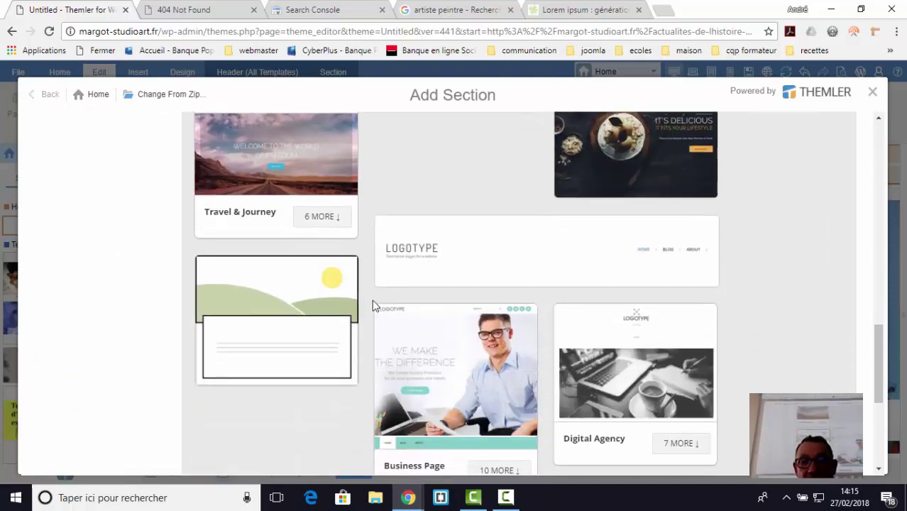
scroll(384, 289, down, 8)
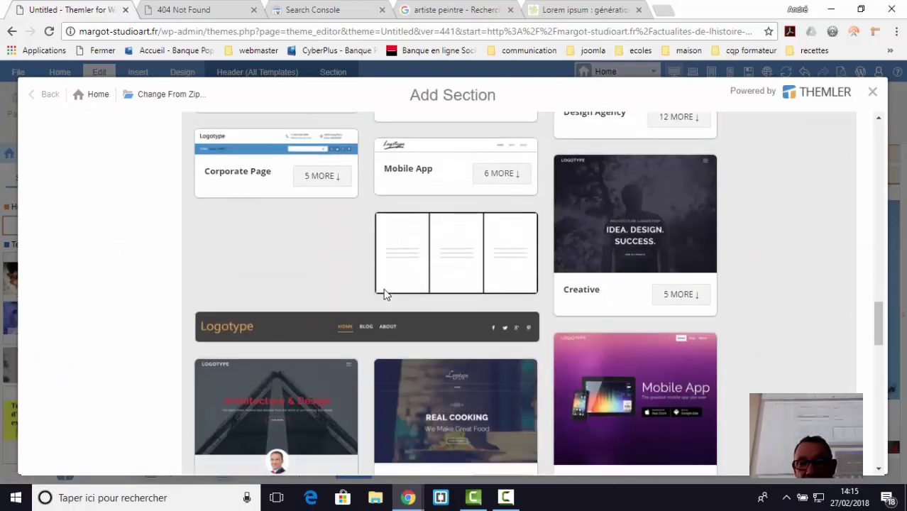
scroll(388, 292, down, 8)
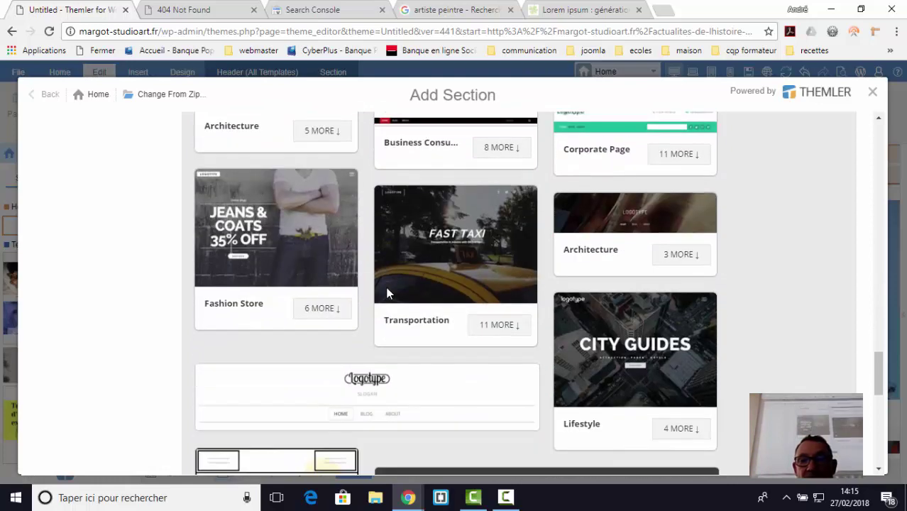
scroll(388, 291, down, 8)
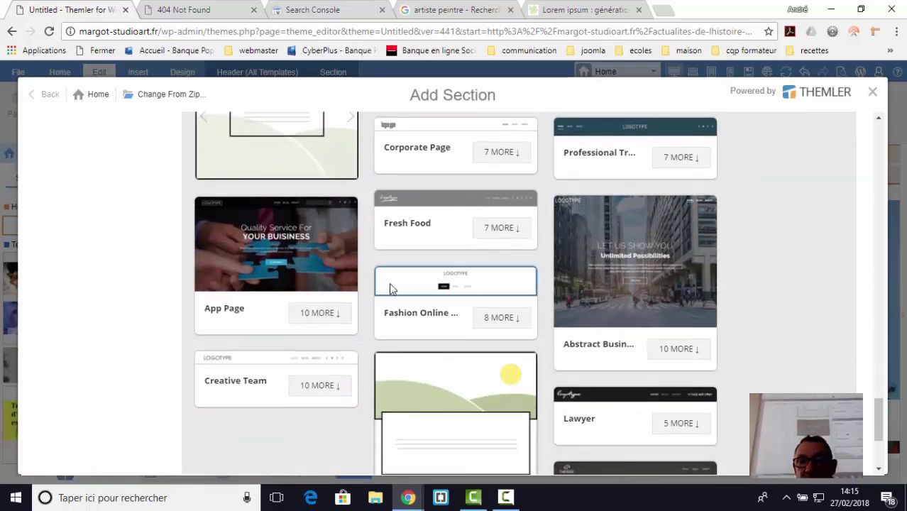
scroll(389, 288, down, 5)
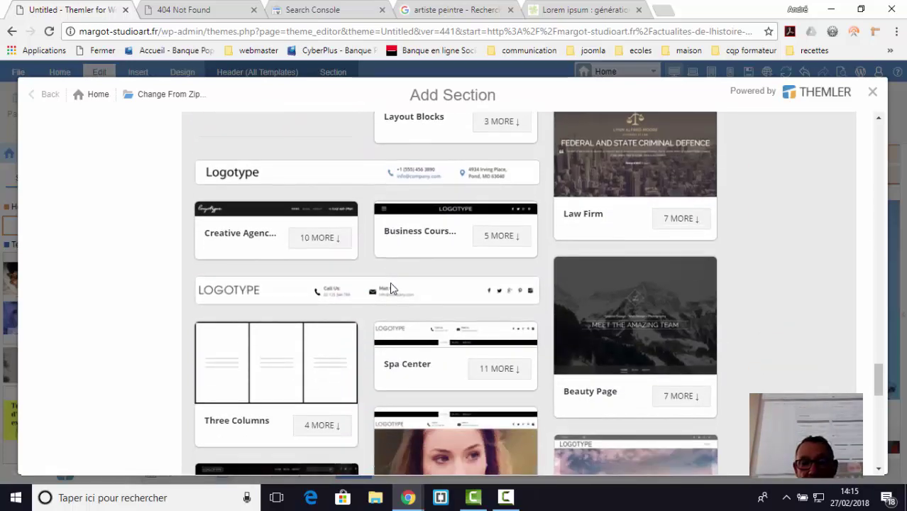
scroll(391, 284, down, 6)
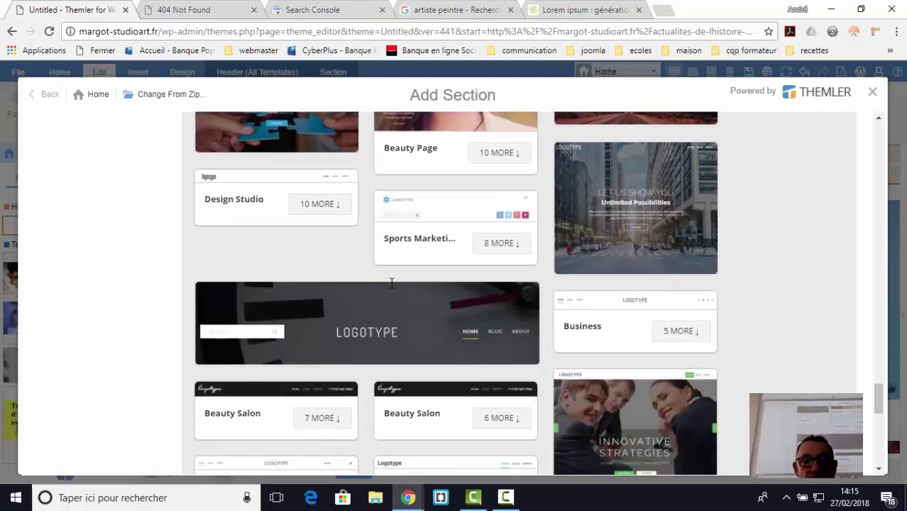
scroll(393, 286, down, 4)
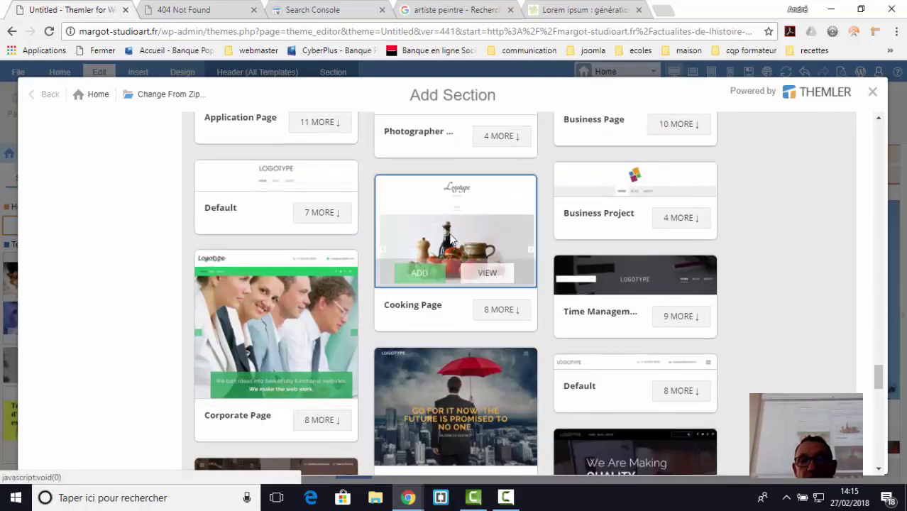
click(420, 274)
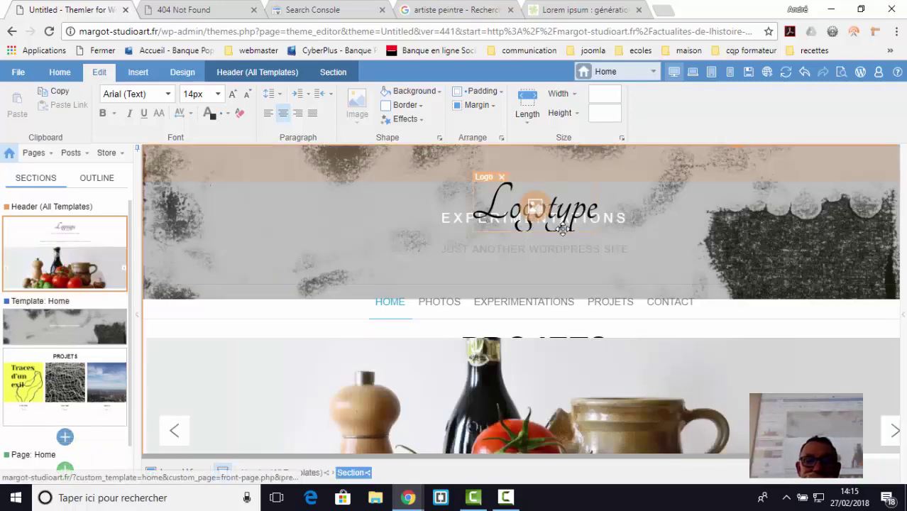
Remove the Home template's PROJETS section from the page.
scroll(562, 228, down, 3)
scroll(562, 228, up, 3)
scroll(562, 228, down, 3)
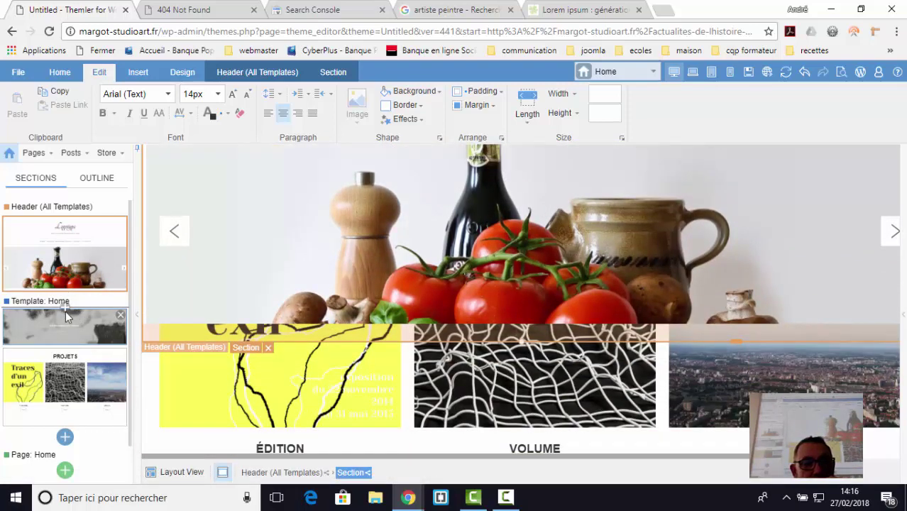
click(121, 320)
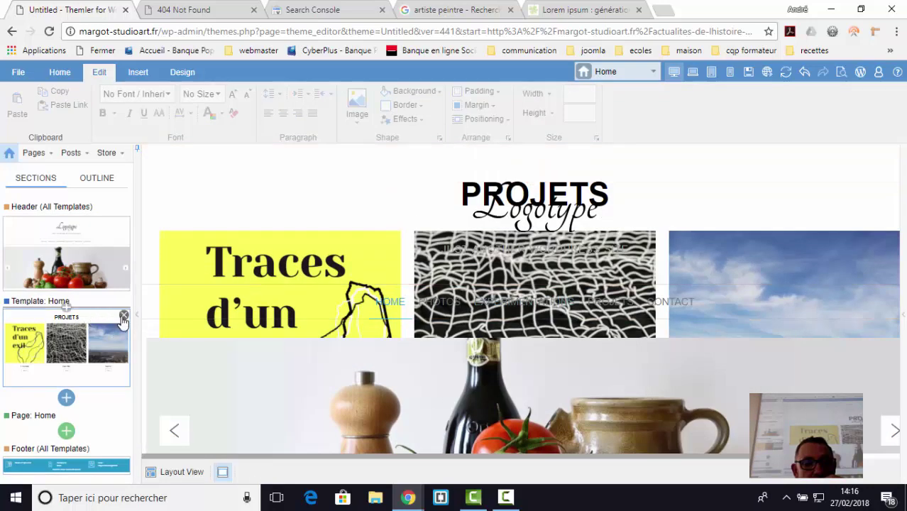
click(122, 318)
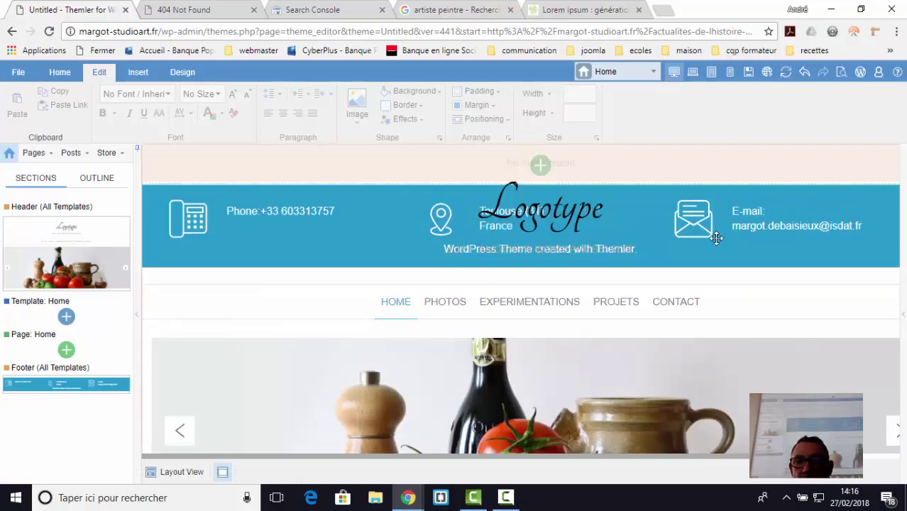
Start a new theme from the File menu, discarding unsaved changes.
click(341, 238)
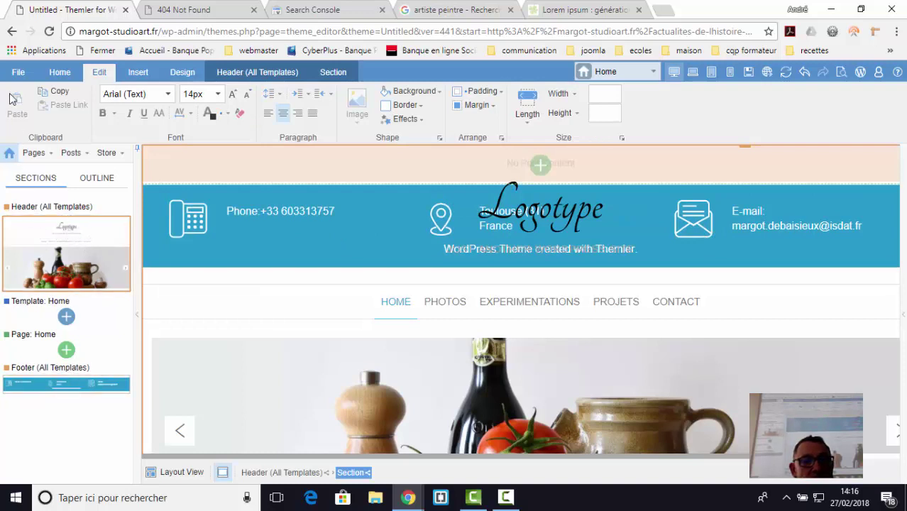
click(15, 73)
click(29, 122)
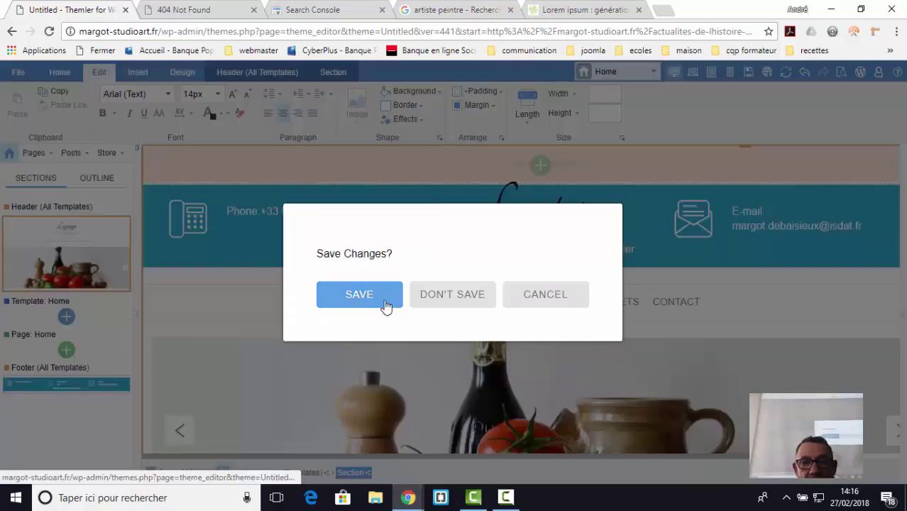
click(469, 302)
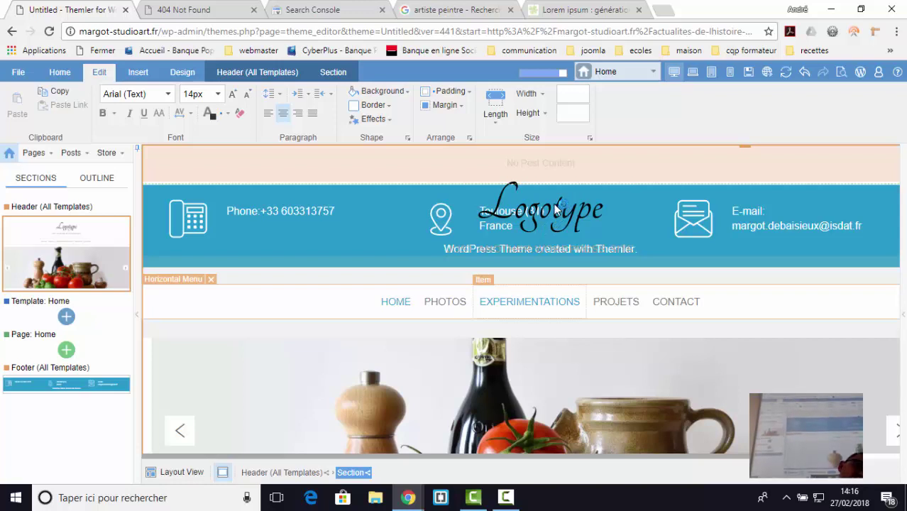
Name the new theme 'test' and decline importing existing content.
click(554, 203)
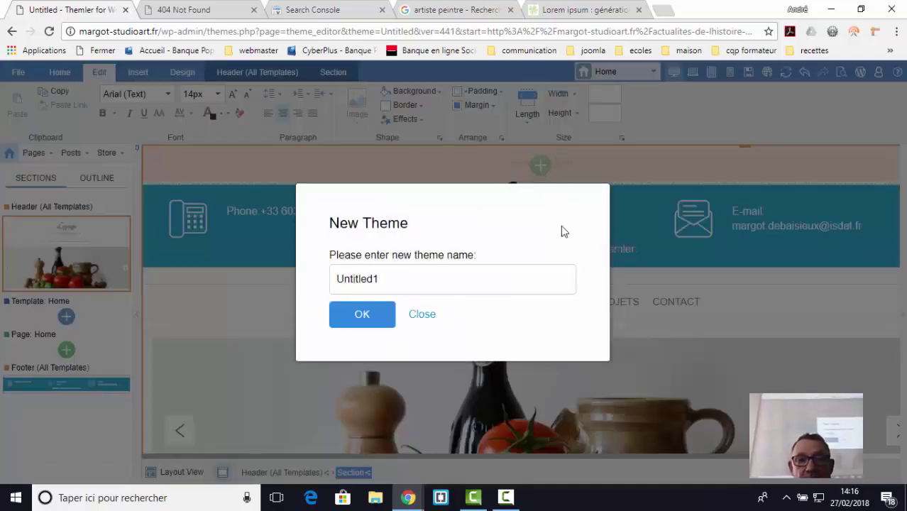
drag(382, 279, 313, 287)
text(test)
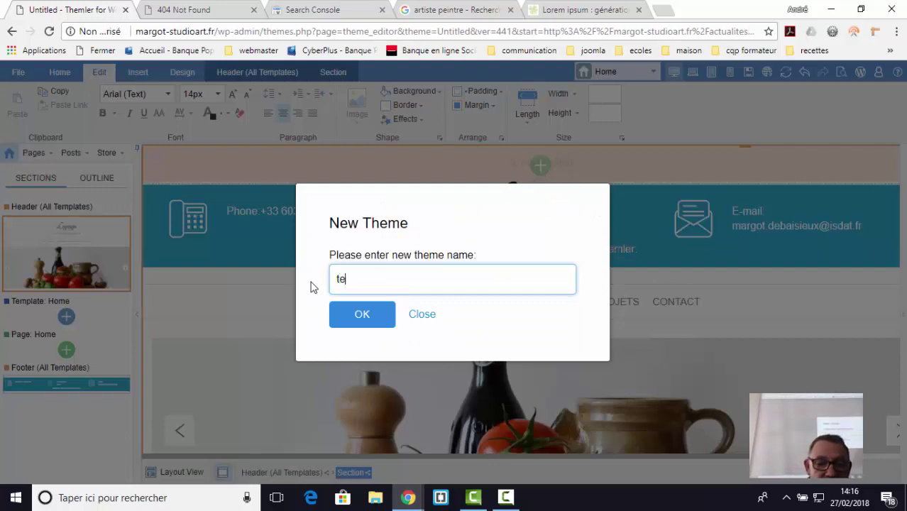
click(383, 322)
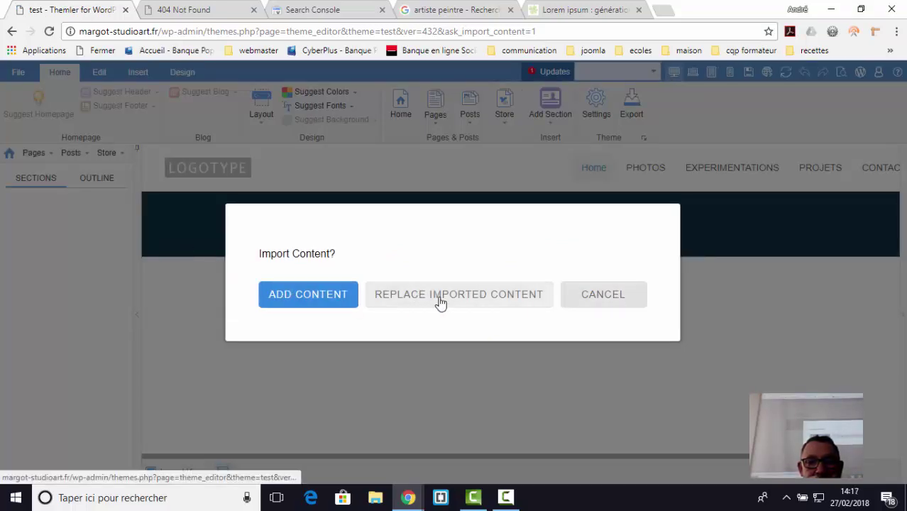
click(587, 300)
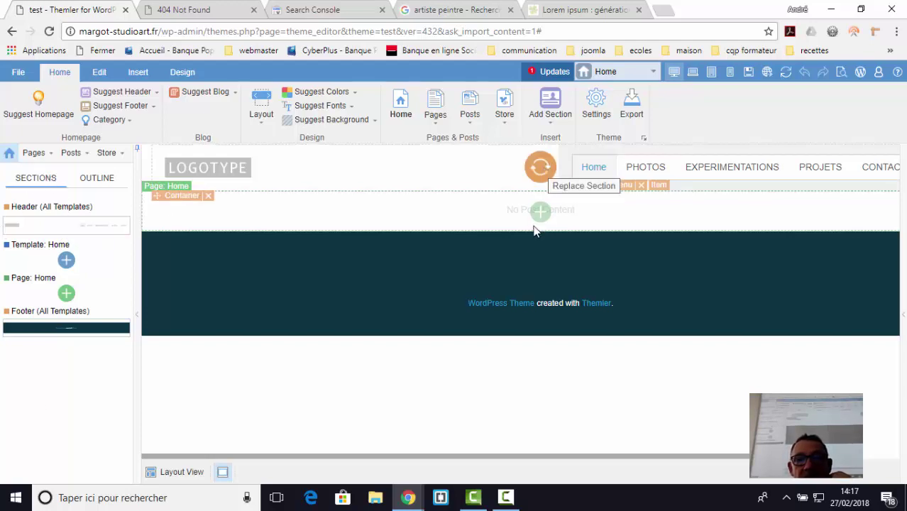
Replace the header with the Digital Agency header design.
click(67, 225)
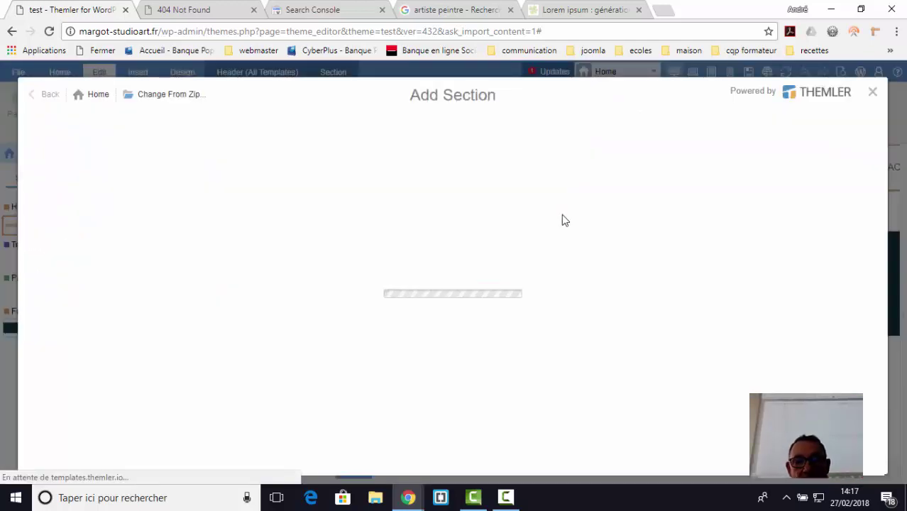
scroll(433, 259, down, 5)
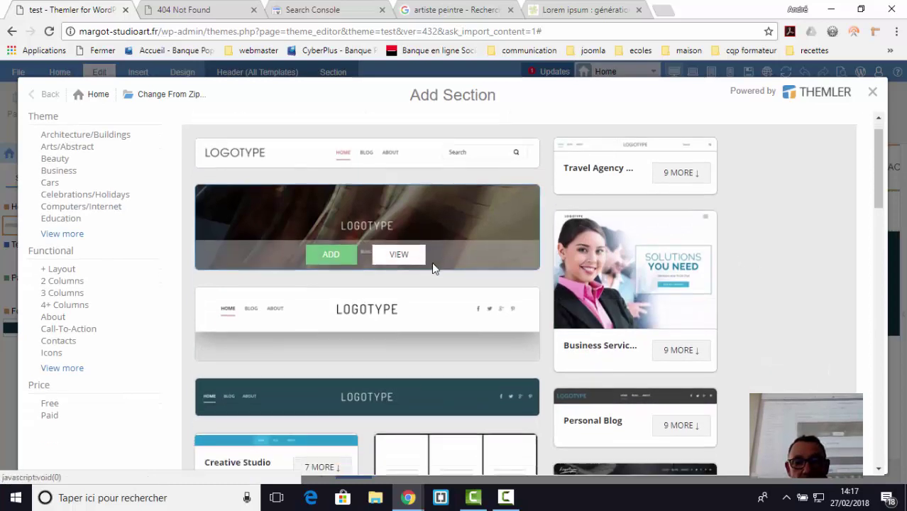
scroll(435, 258, down, 5)
scroll(437, 260, down, 5)
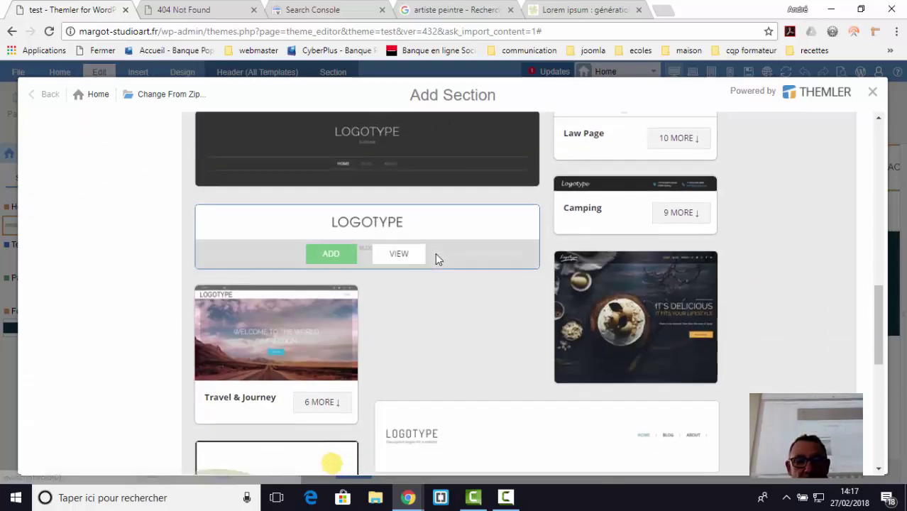
scroll(435, 260, down, 2)
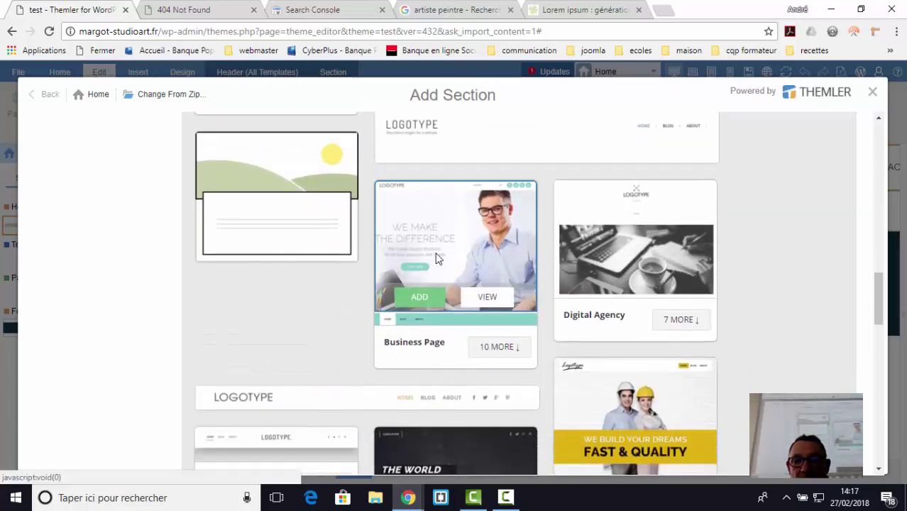
click(598, 208)
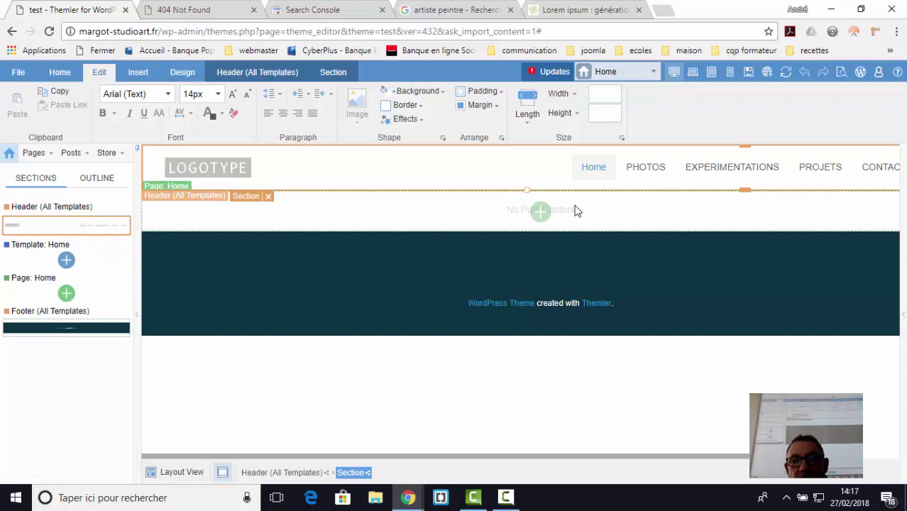
Delete the slider's third and second slides, leaving a single slide.
click(723, 168)
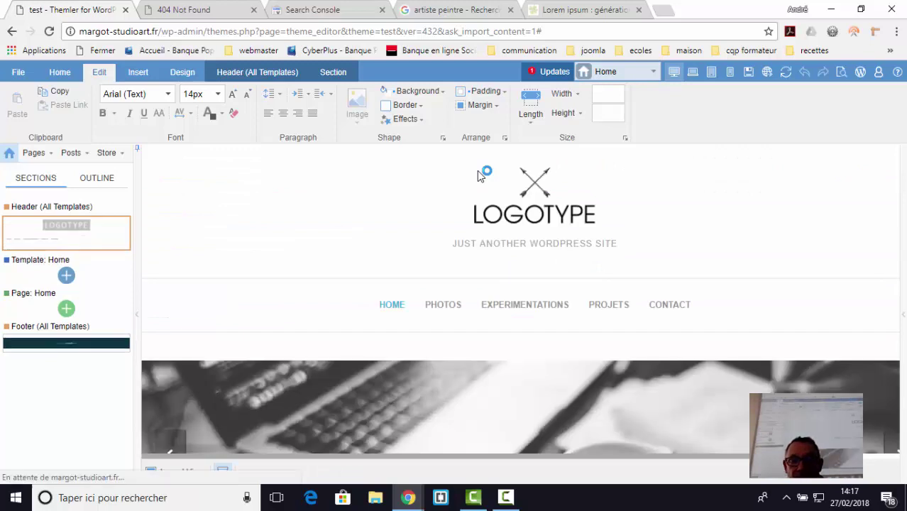
scroll(645, 286, down, 2)
scroll(646, 284, down, 3)
scroll(642, 276, up, 3)
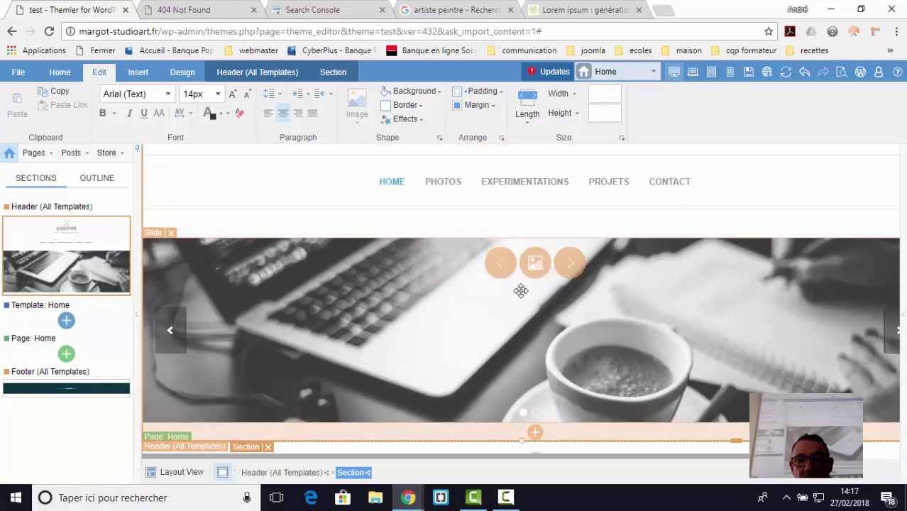
click(472, 357)
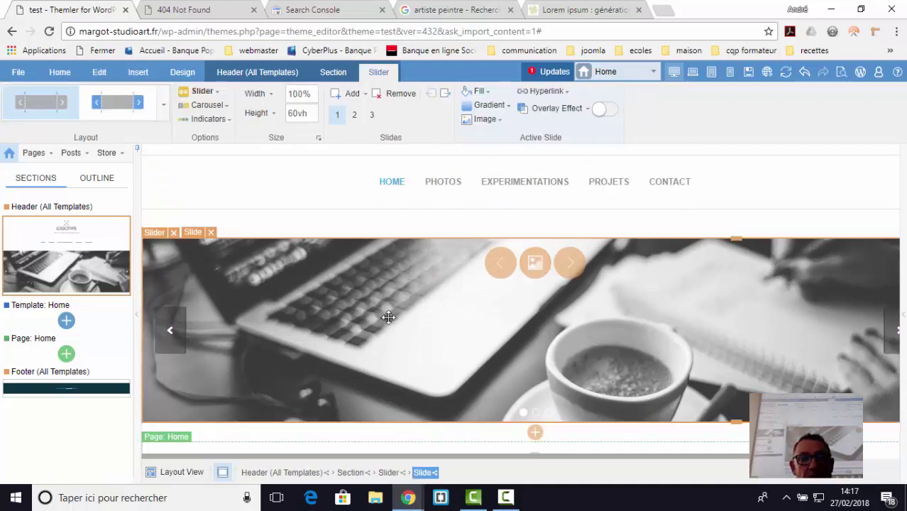
click(370, 117)
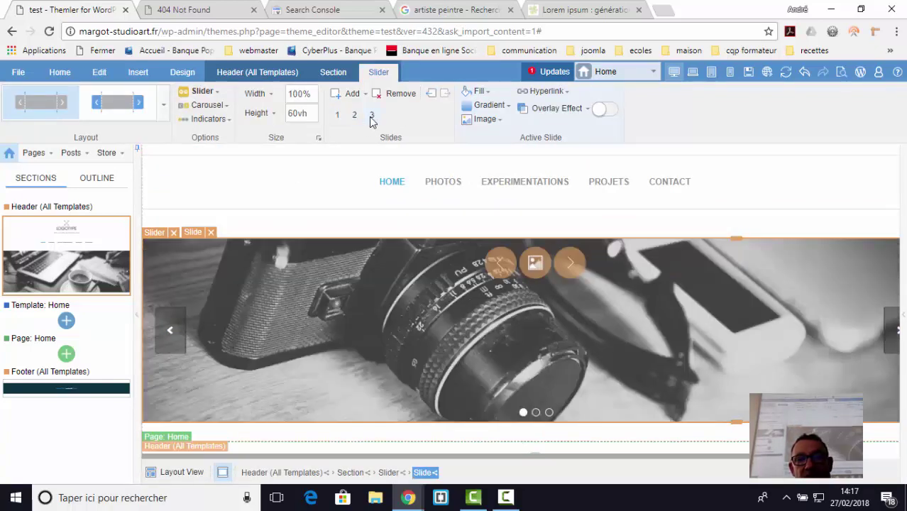
click(402, 94)
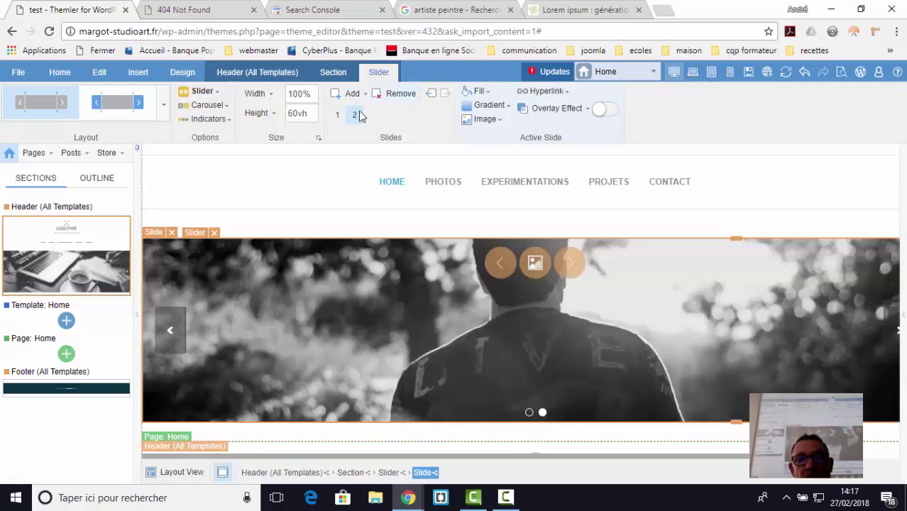
click(402, 94)
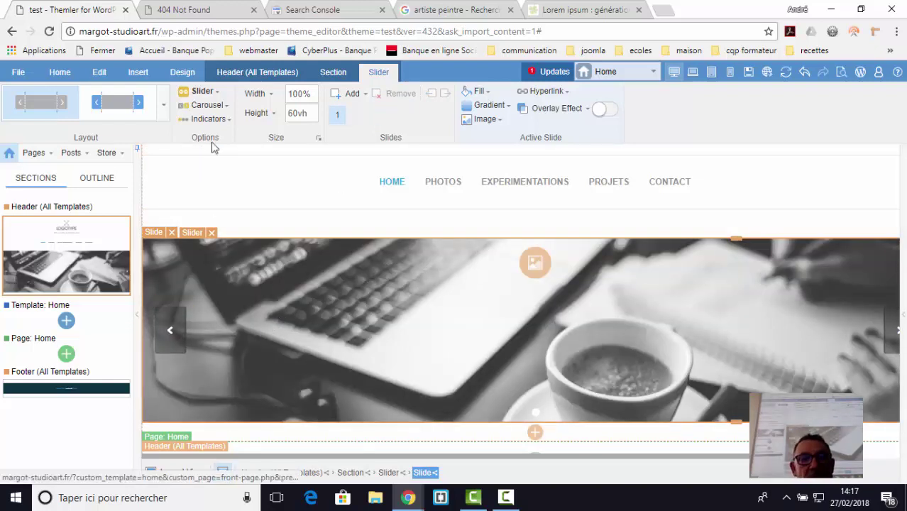
Turn off the slider's carousel arrows and indicator dots.
click(209, 106)
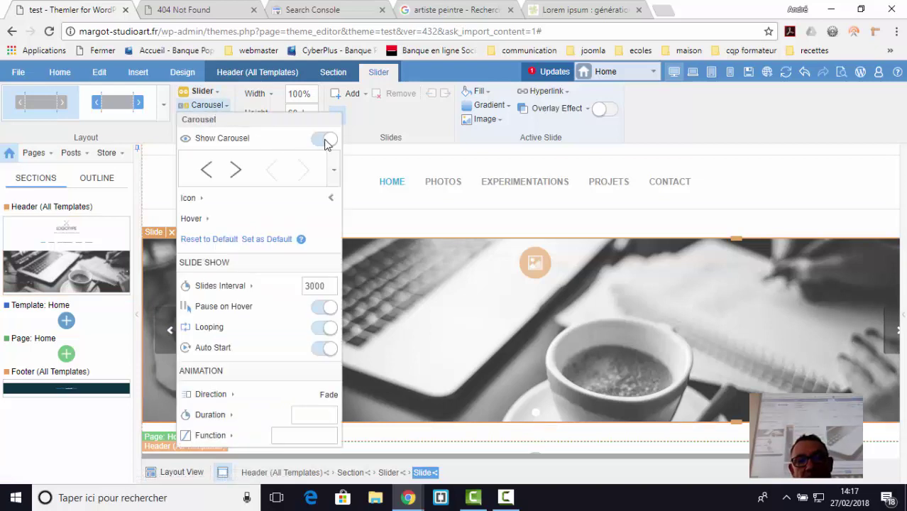
click(325, 141)
click(447, 328)
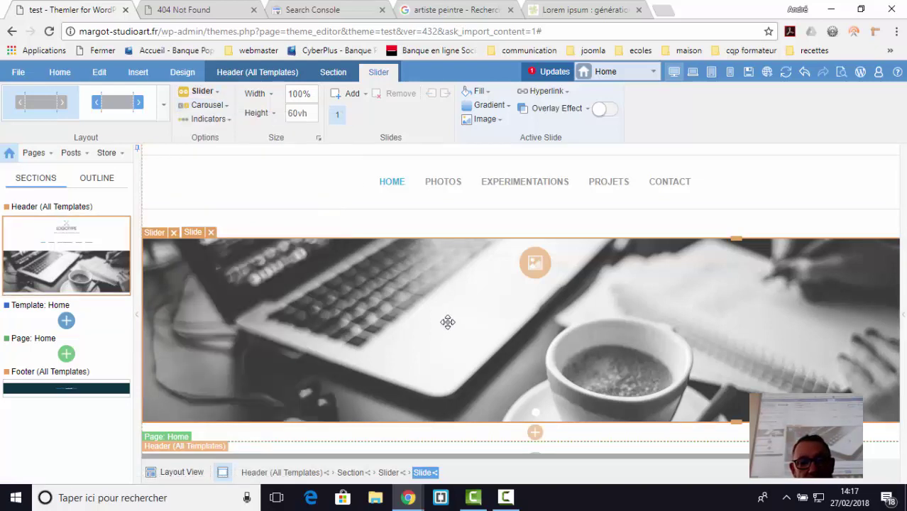
scroll(447, 321, down, 1)
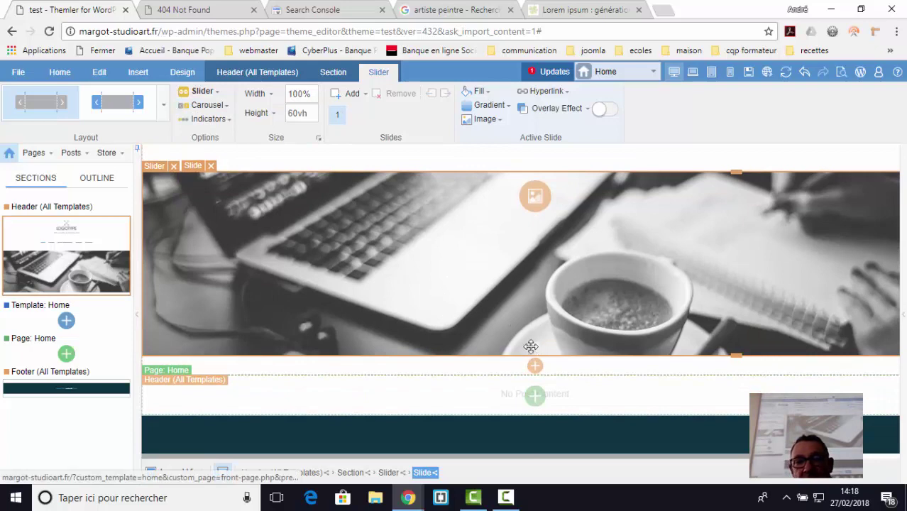
click(209, 119)
click(323, 154)
click(410, 217)
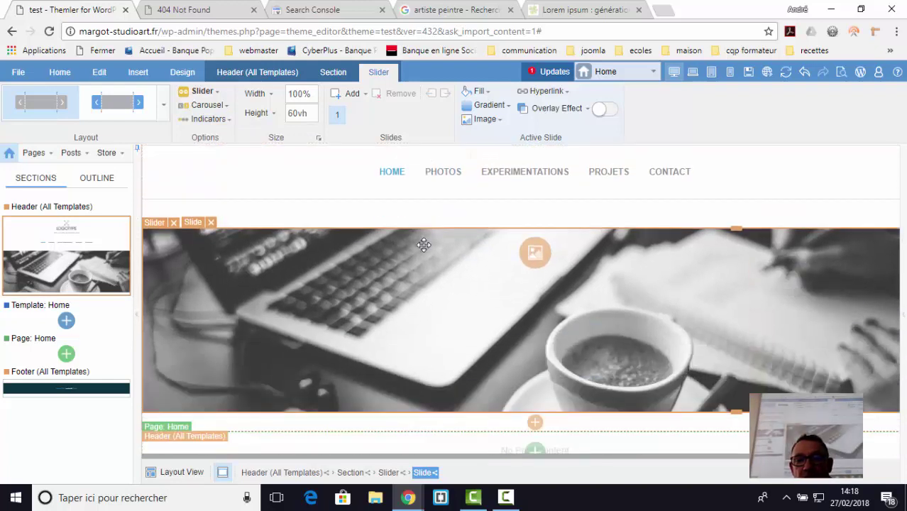
Change the slider height from 60vh to 70vh.
click(292, 114)
text(7)
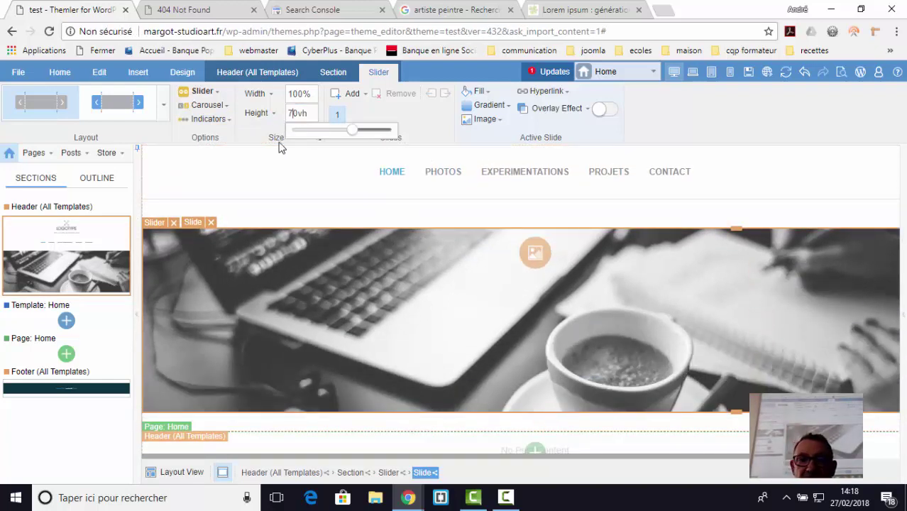
click(432, 117)
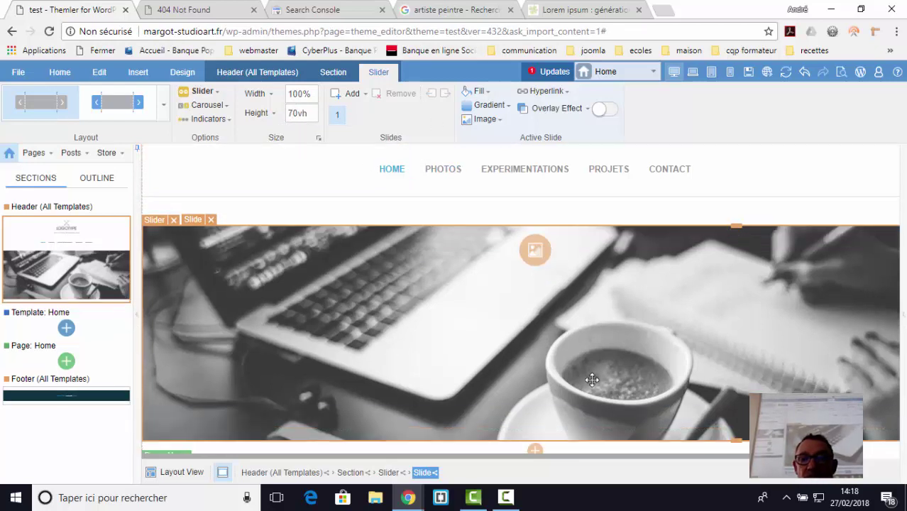
scroll(591, 377, down, 2)
scroll(591, 379, up, 3)
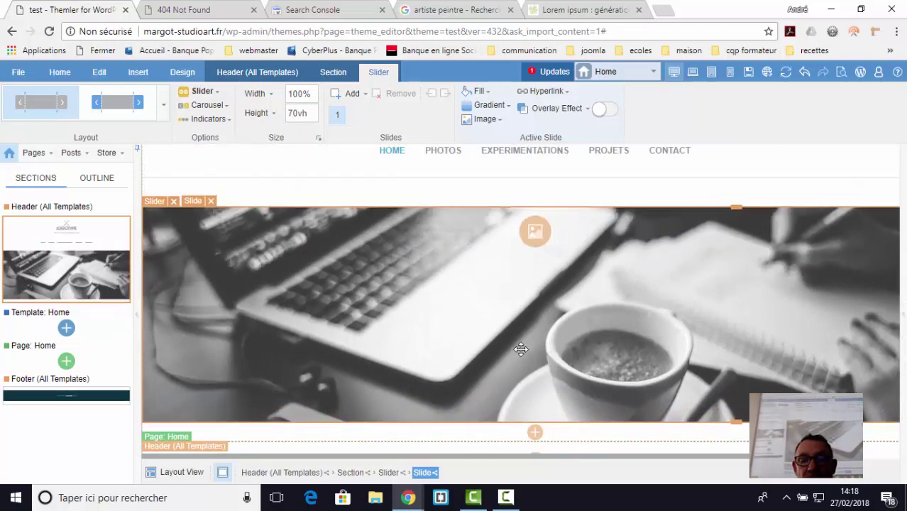
Check the slide's background image options, then bring up the Insert elements.
click(535, 234)
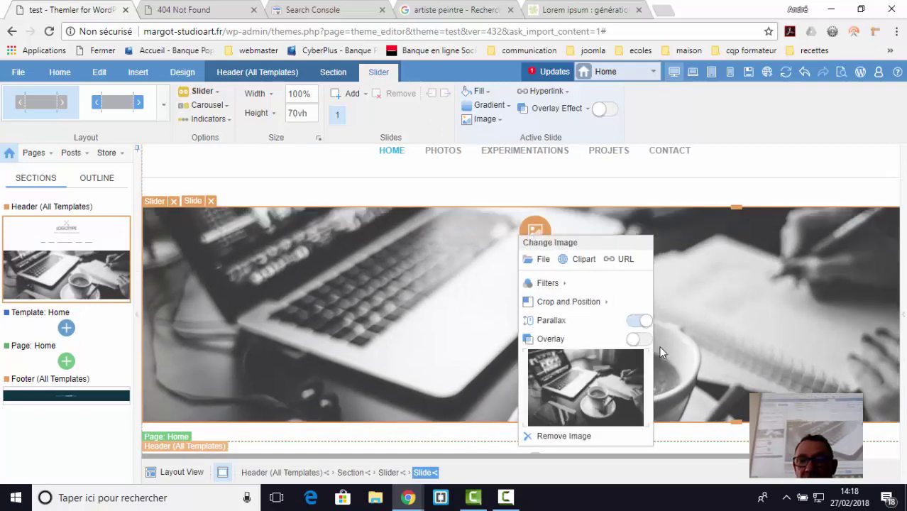
scroll(745, 318, down, 3)
scroll(751, 323, up, 1)
scroll(751, 325, up, 3)
scroll(752, 325, down, 3)
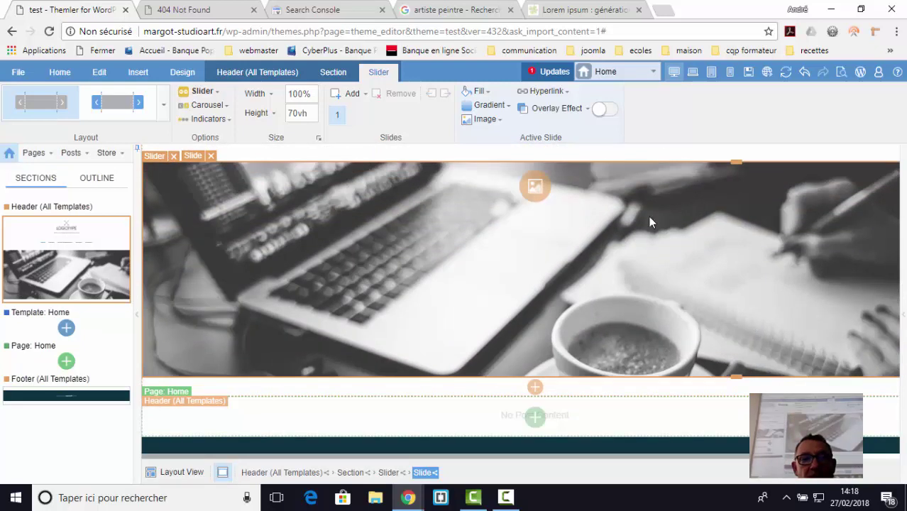
click(142, 72)
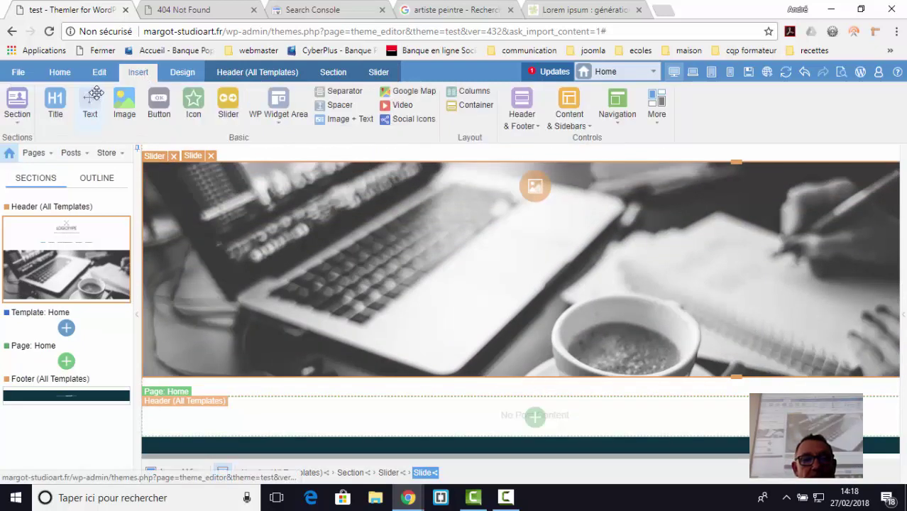
Drop a Title H1 element onto the slider and position it.
drag(55, 100, 504, 246)
click(593, 290)
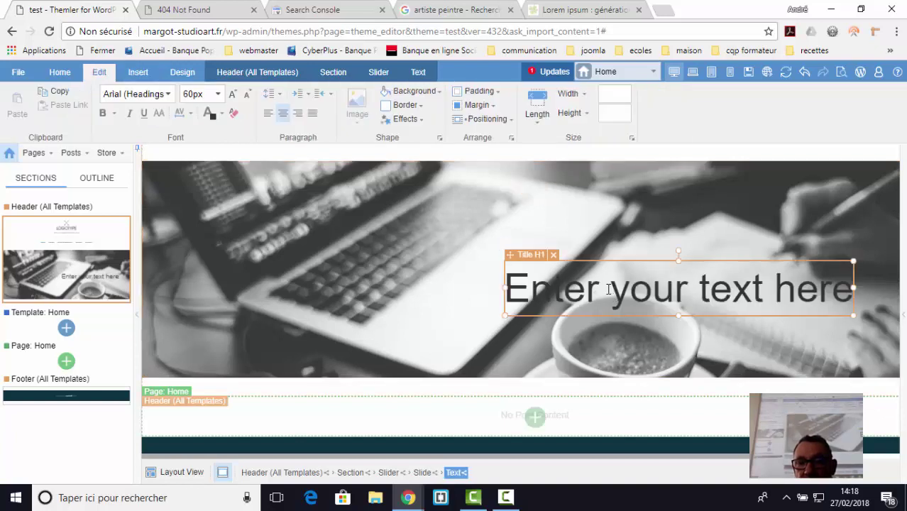
drag(510, 248, 470, 220)
Change the title text to 'Mon titre', reposition it and save the theme.
click(479, 270)
drag(448, 270, 795, 250)
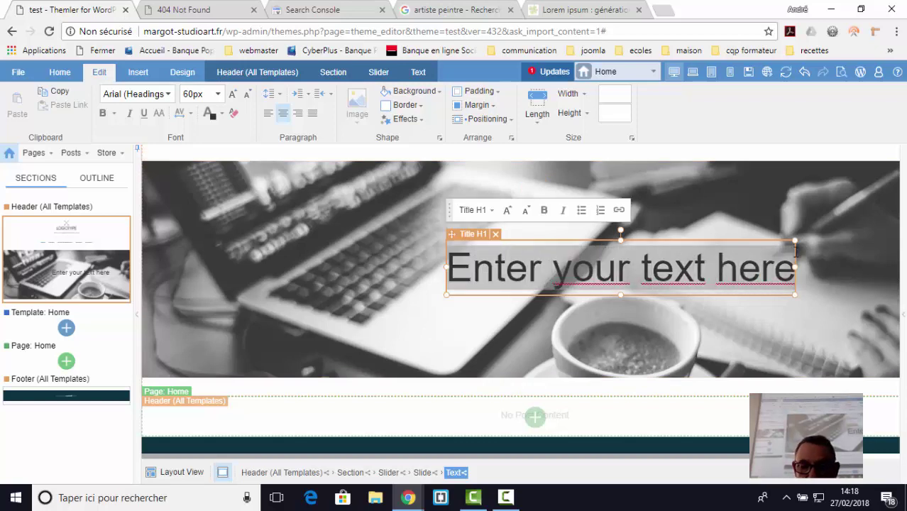
text(Mon titre)
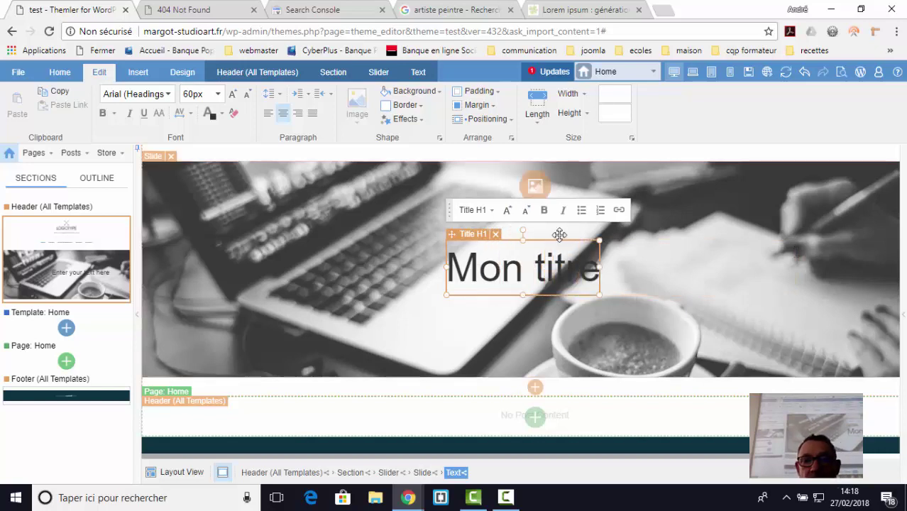
drag(474, 234, 619, 219)
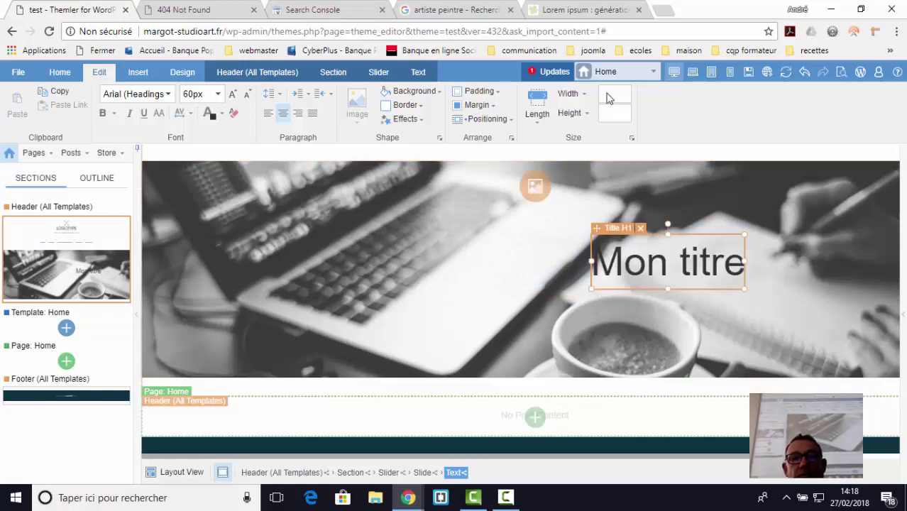
click(748, 72)
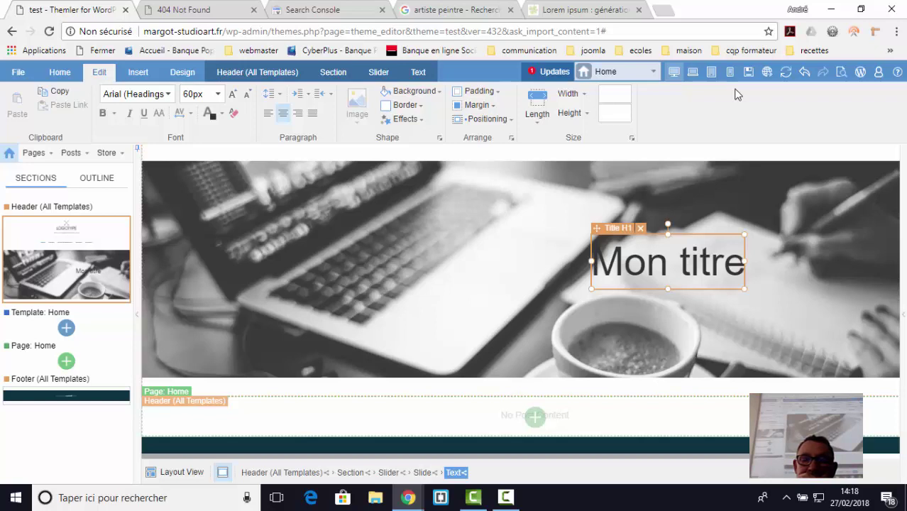
click(506, 497)
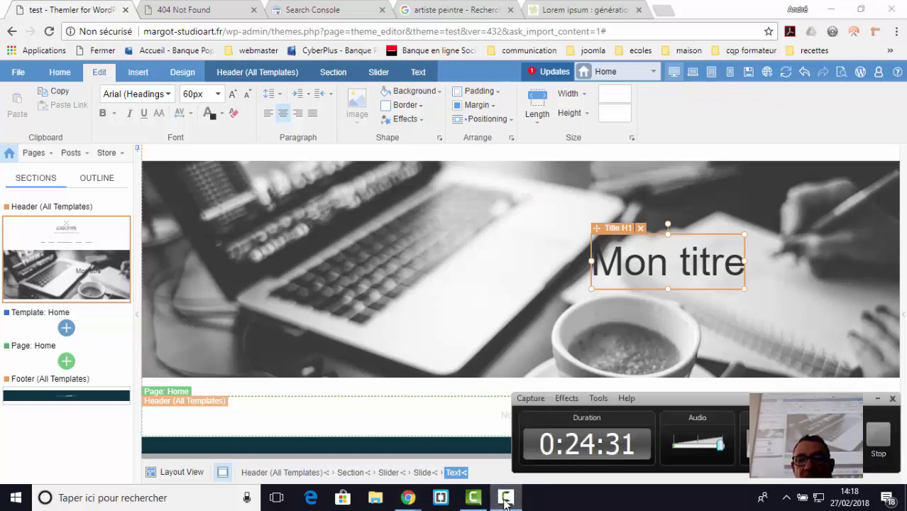
click(506, 498)
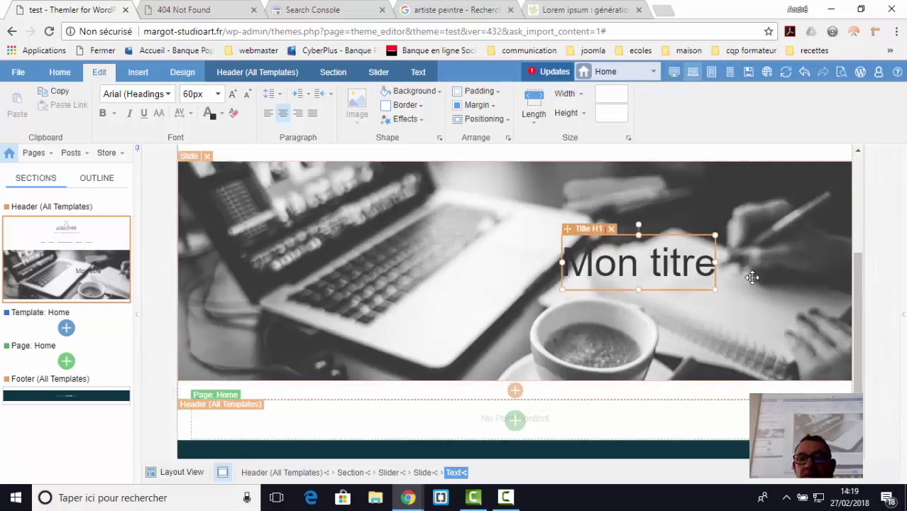
Move the Mon titre heading further left in the tablet layout.
scroll(754, 270, down, 1)
scroll(760, 263, up, 4)
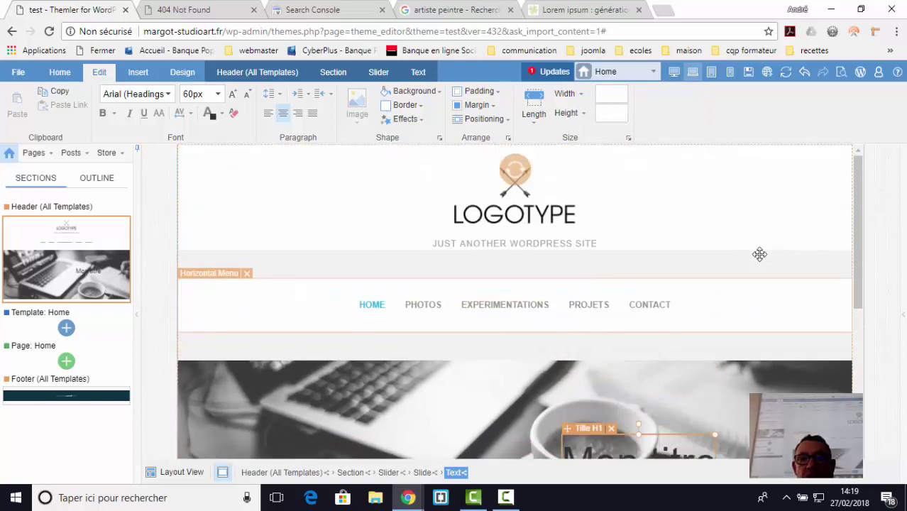
scroll(760, 259, down, 2)
scroll(759, 252, down, 2)
scroll(760, 252, up, 3)
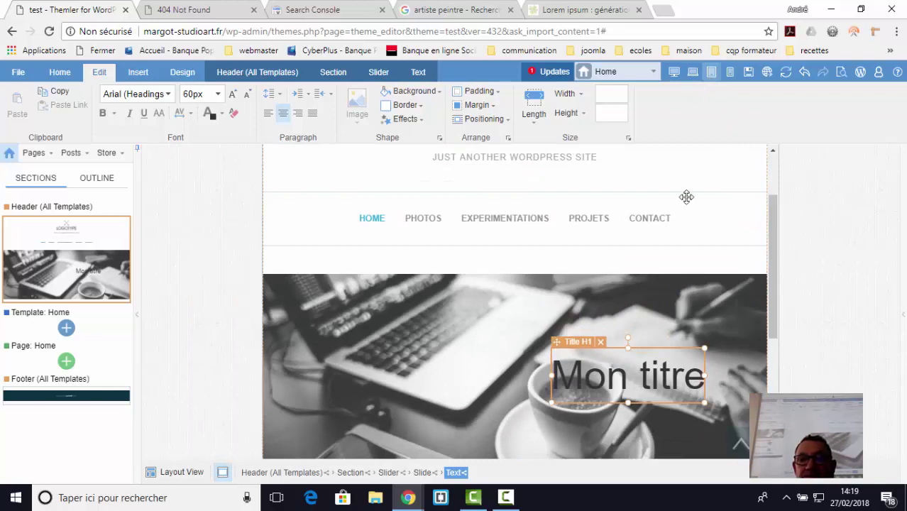
scroll(686, 199, down, 3)
scroll(687, 199, up, 1)
scroll(686, 200, up, 3)
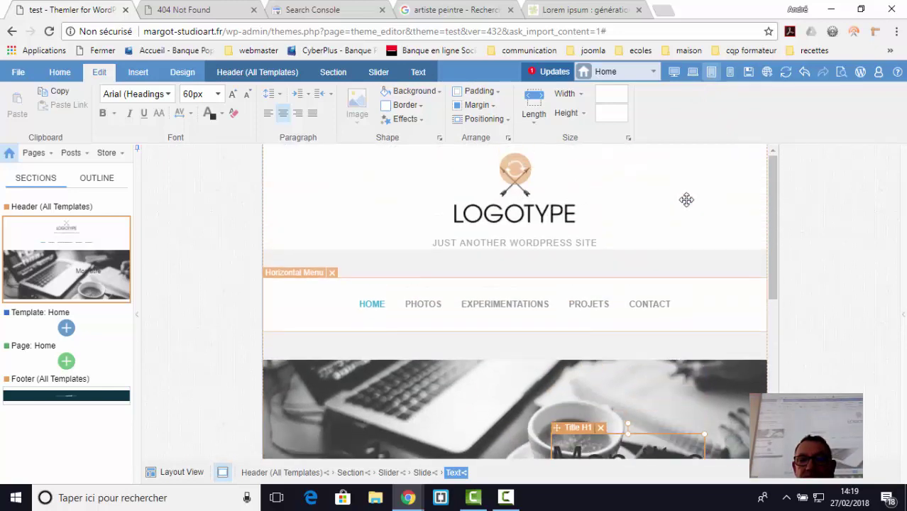
scroll(686, 200, down, 2)
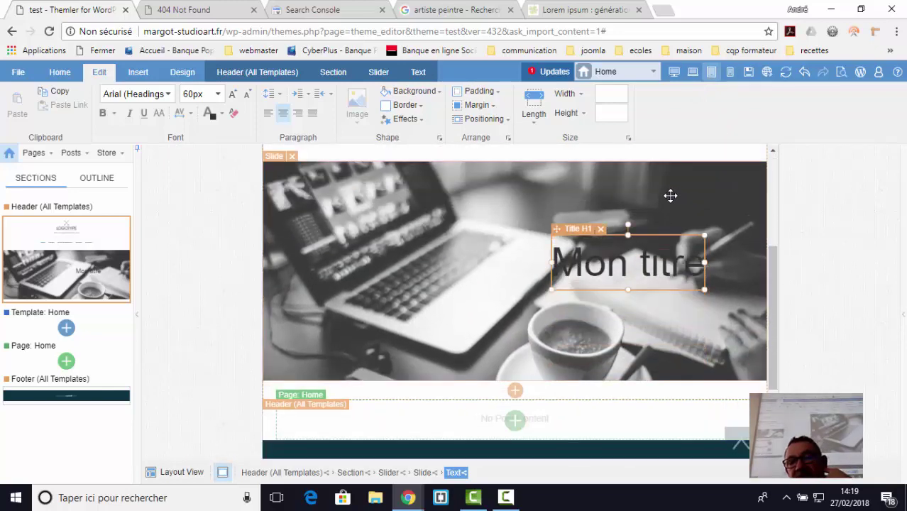
drag(545, 226, 438, 227)
Shrink the Mon titre text to 48px, then preview the phone layout.
double_click(462, 272)
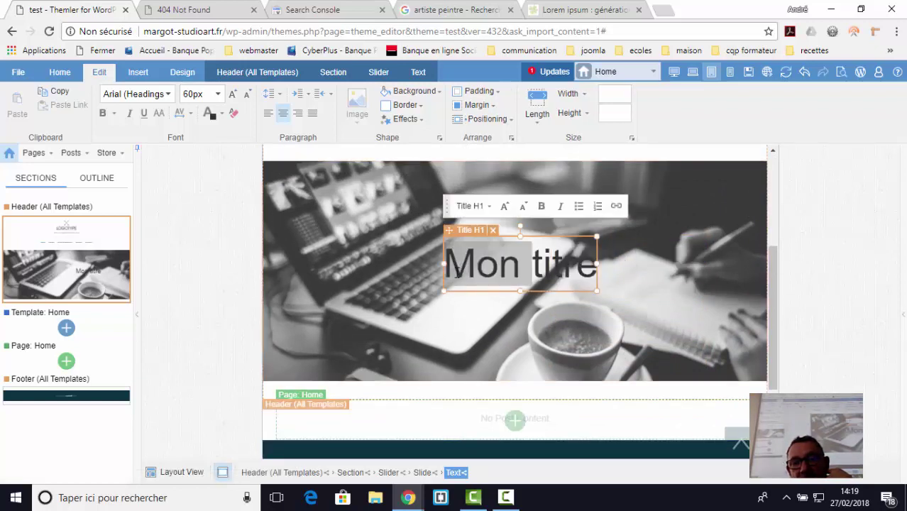
drag(455, 272, 602, 270)
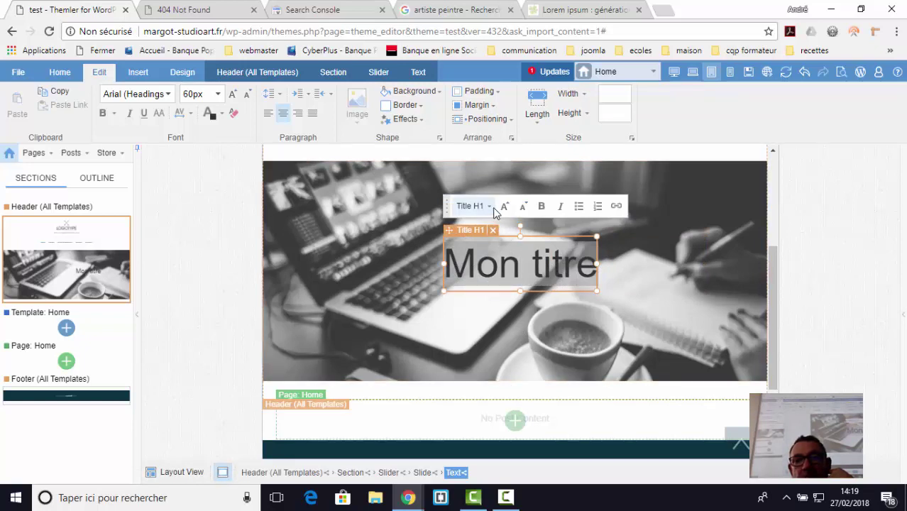
click(523, 206)
click(523, 207)
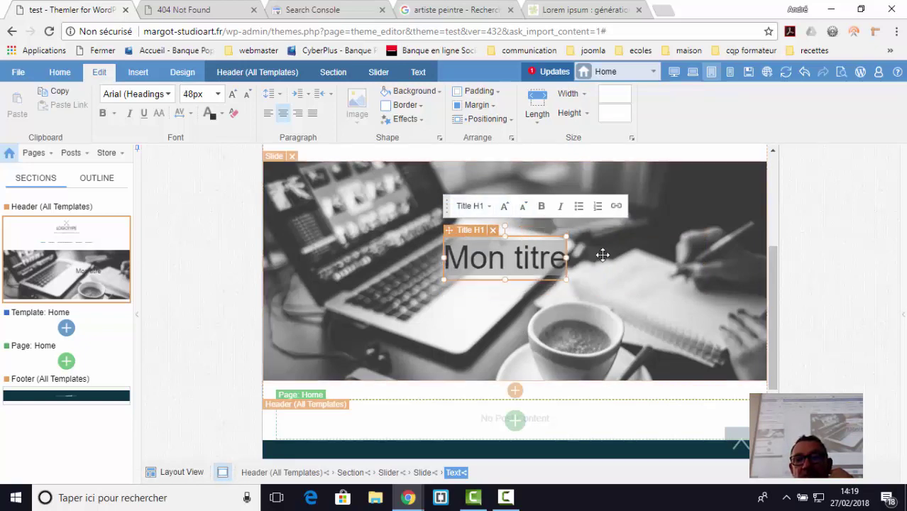
click(729, 72)
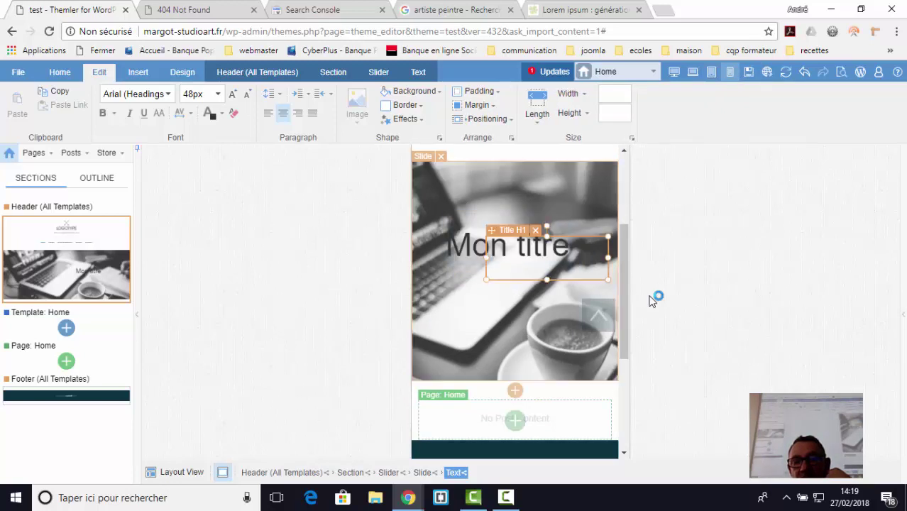
Compare with desktop, then select the slider in phone view and edit its height.
click(674, 72)
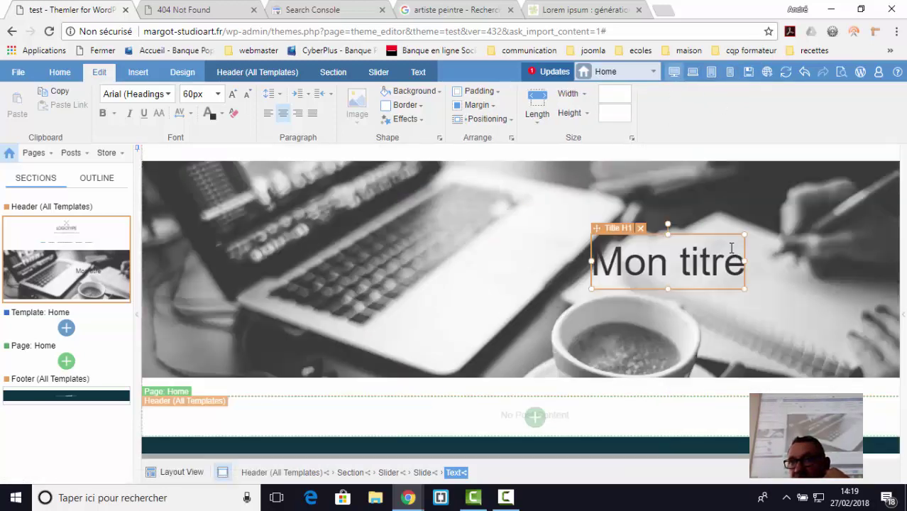
click(729, 73)
click(526, 321)
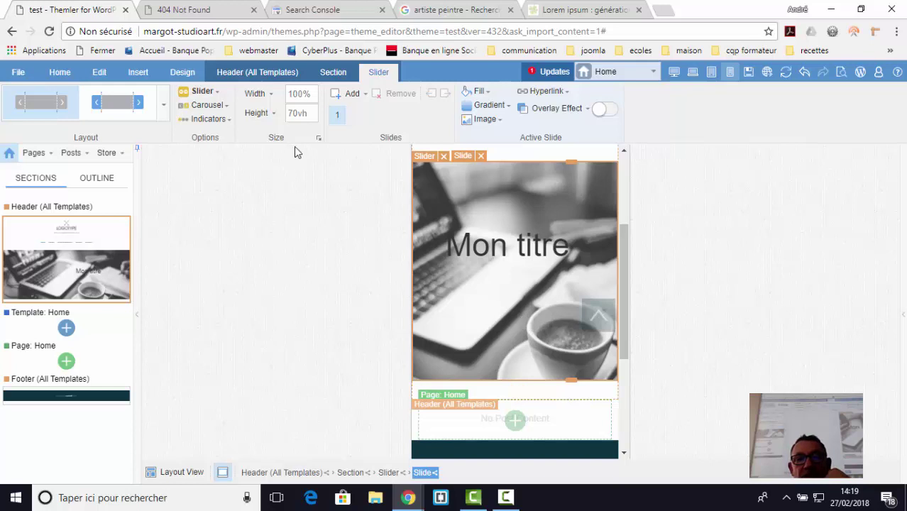
click(290, 114)
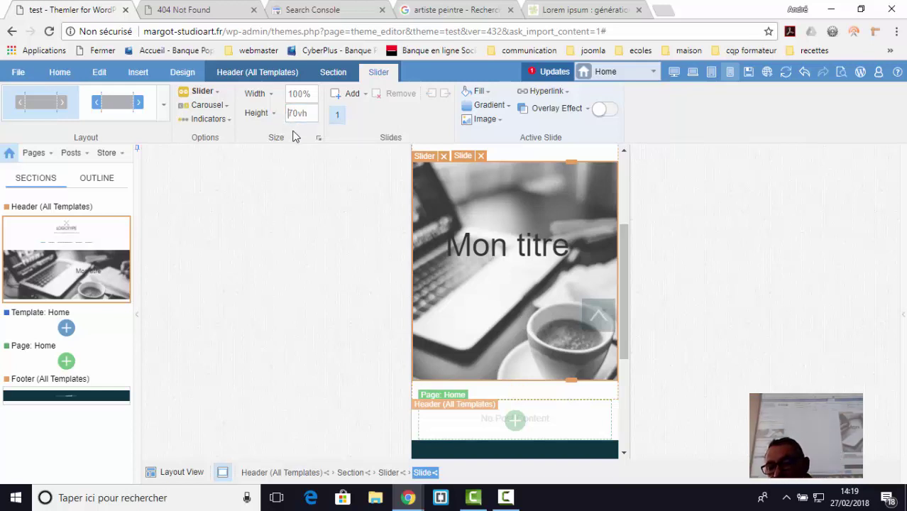
text(30)
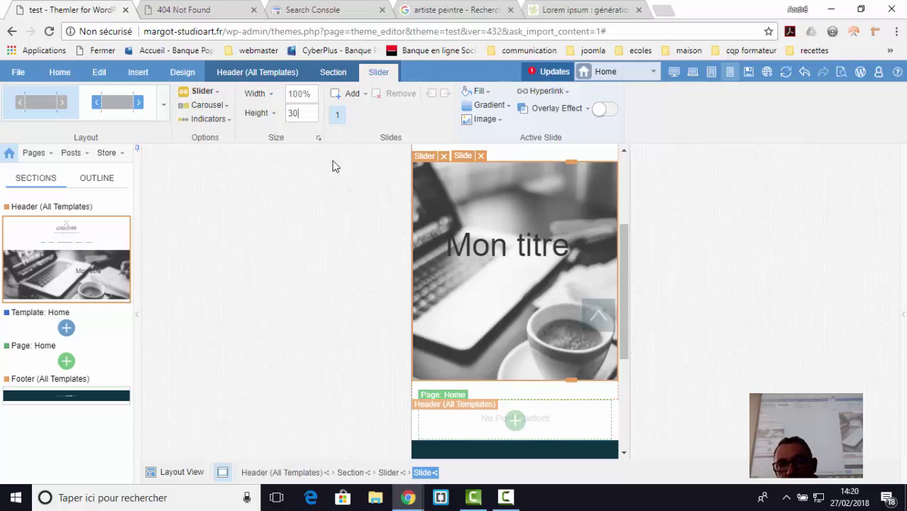
key(Return)
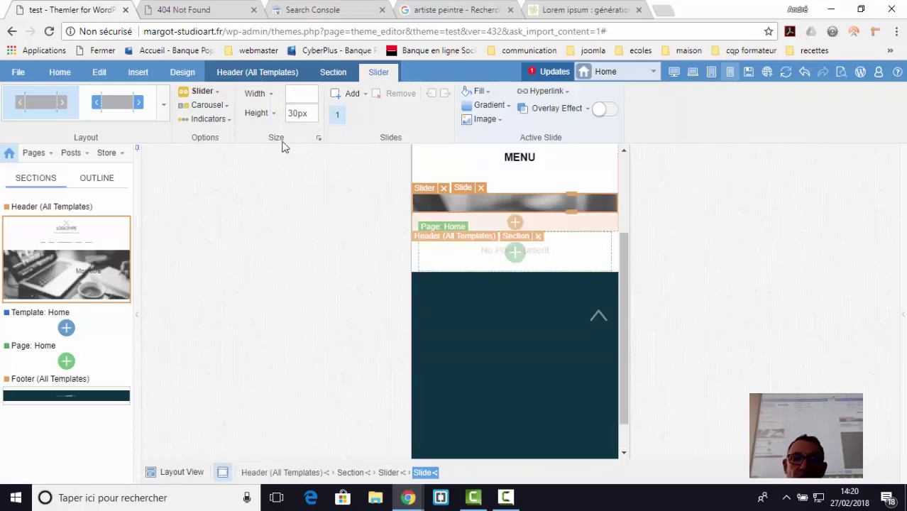
click(288, 114)
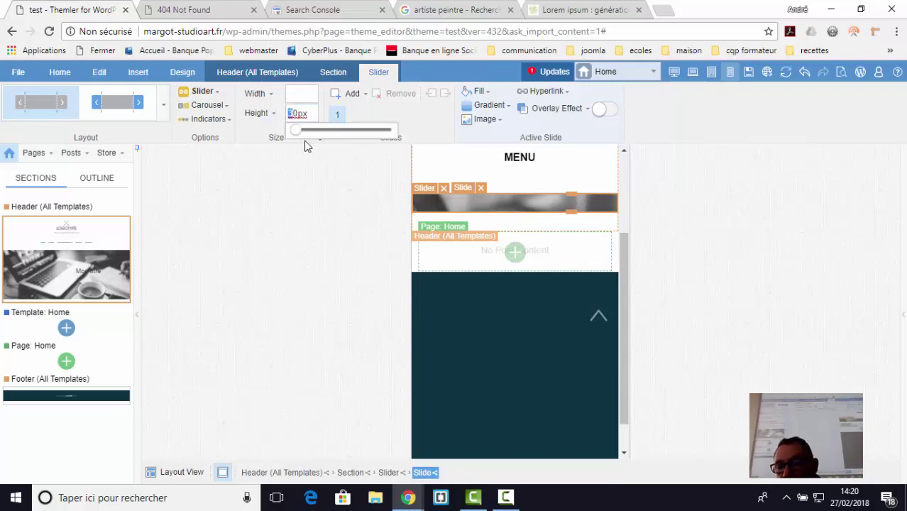
key(Return)
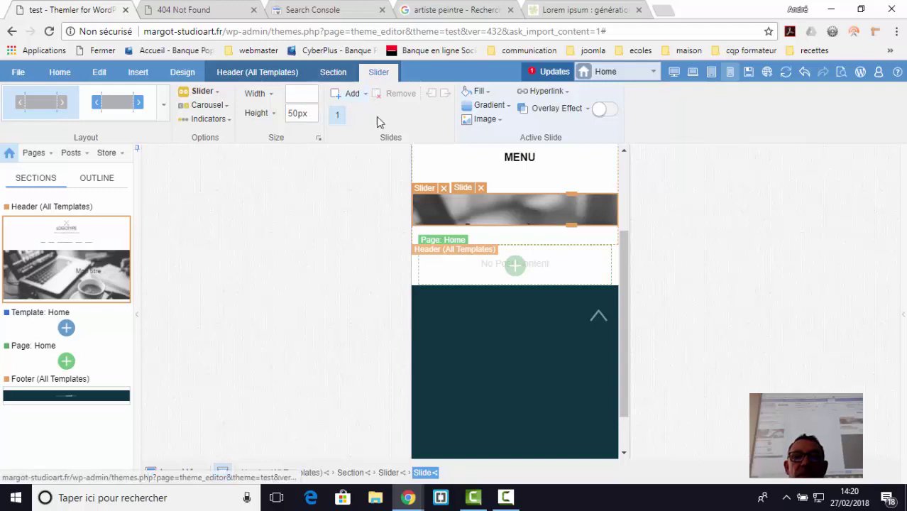
Confirm the desktop slider height stays at 70vh, then return to phone view.
click(675, 73)
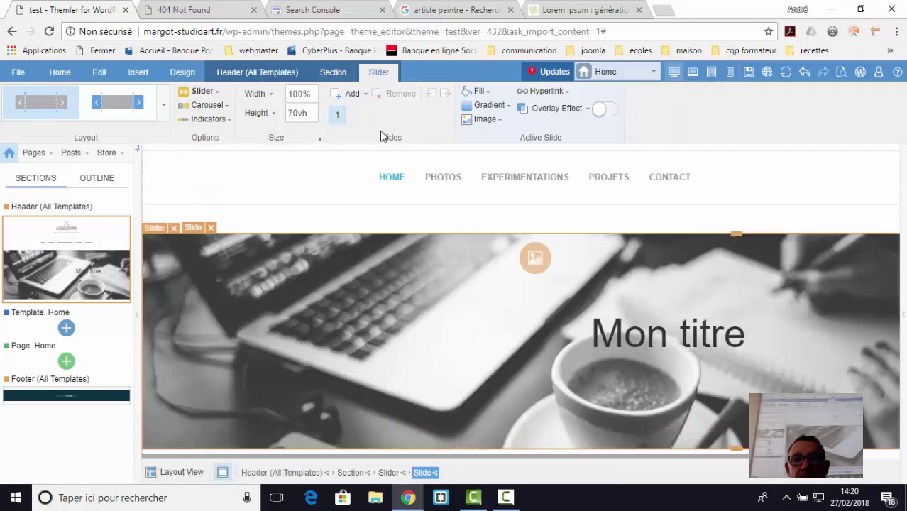
click(311, 115)
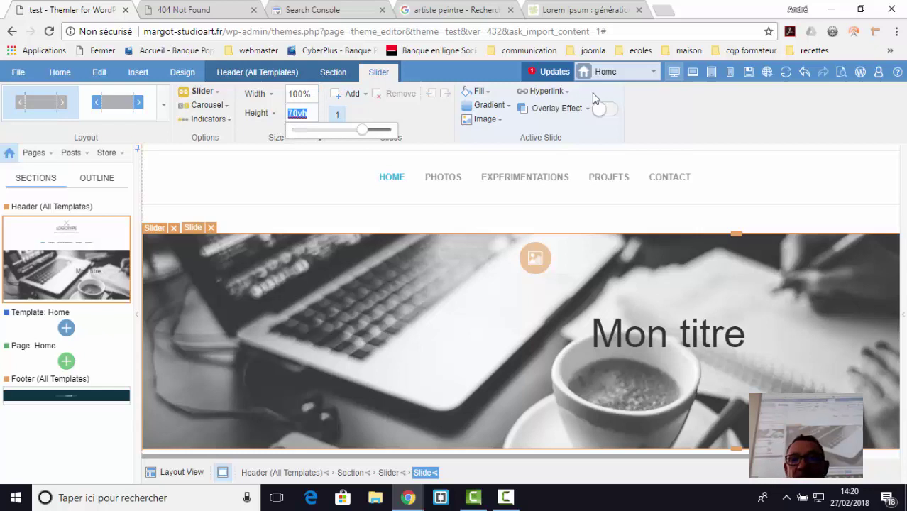
click(676, 126)
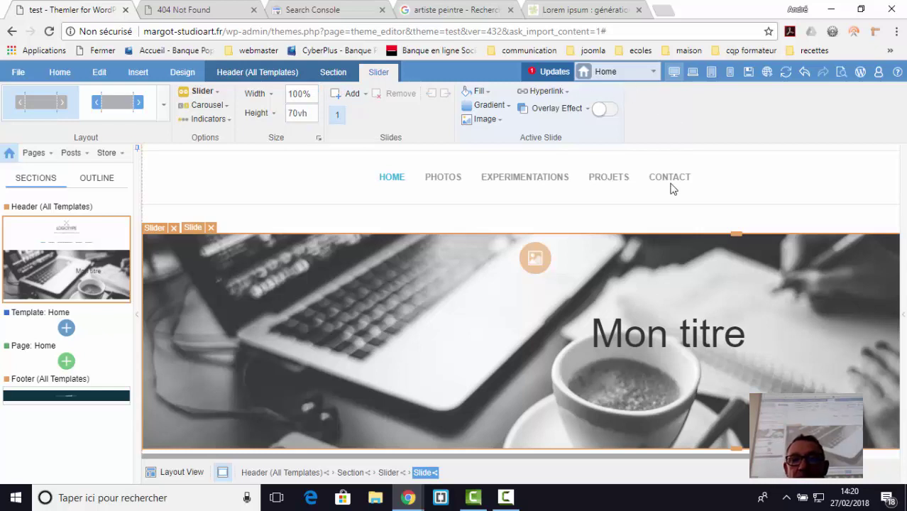
click(729, 72)
Lower the phone slider height from 70vh through 60vh and 50vh to 40vh.
click(305, 114)
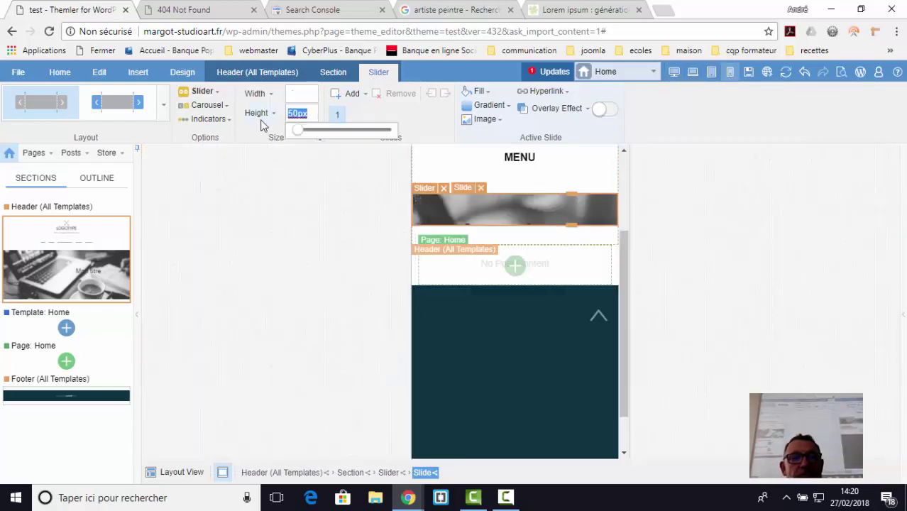
text(70vh)
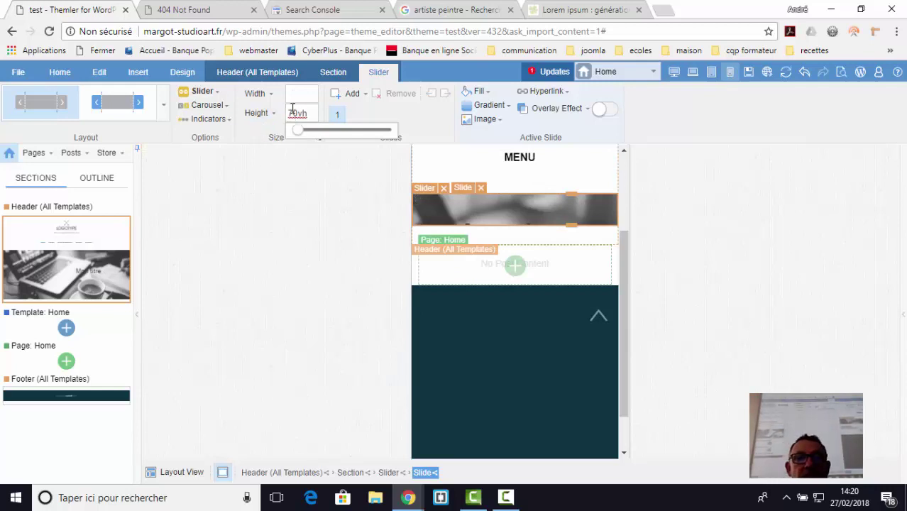
key(Return)
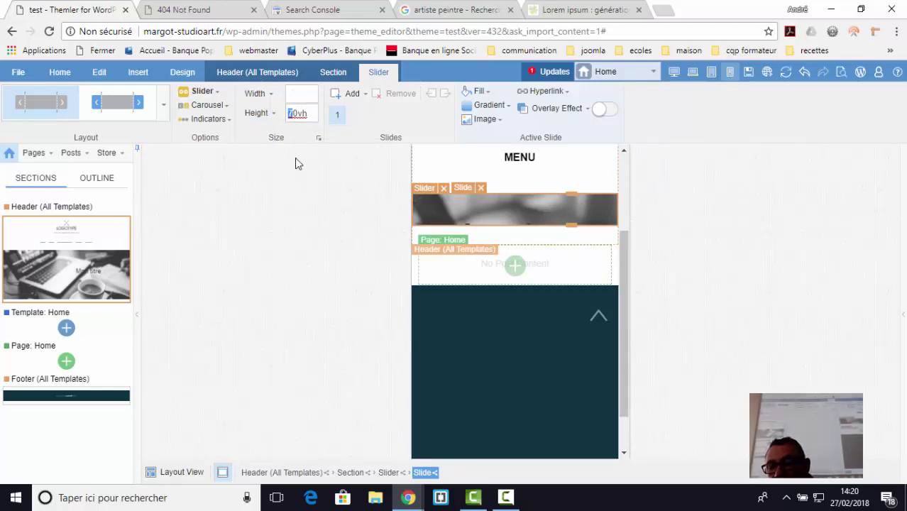
text(6)
key(Return)
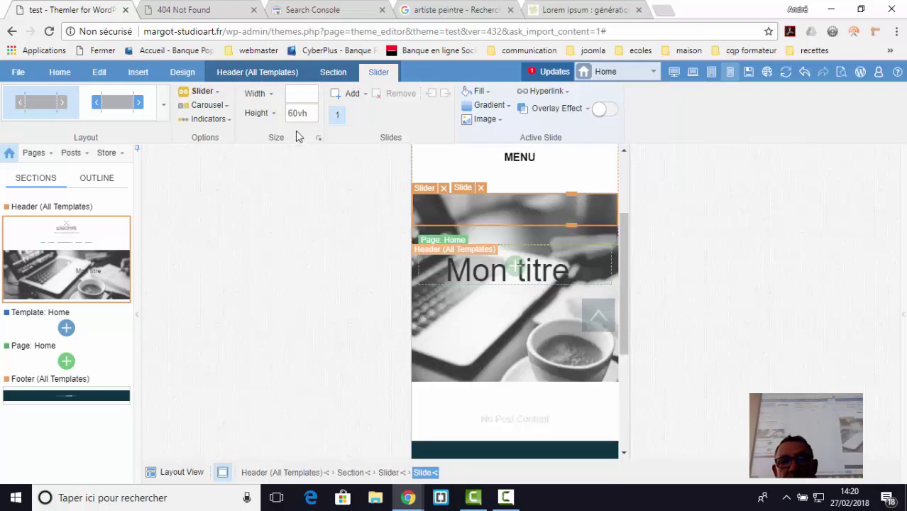
drag(294, 112, 275, 144)
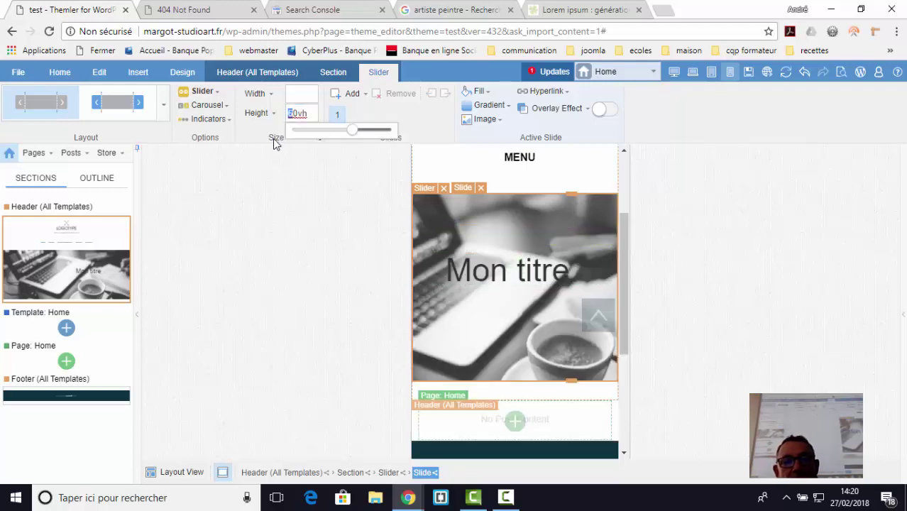
text(5)
key(Return)
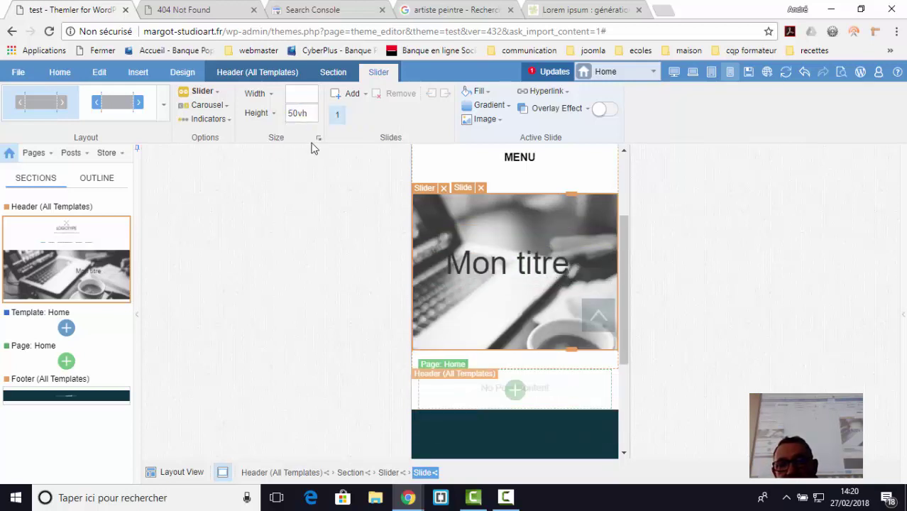
drag(293, 110, 287, 112)
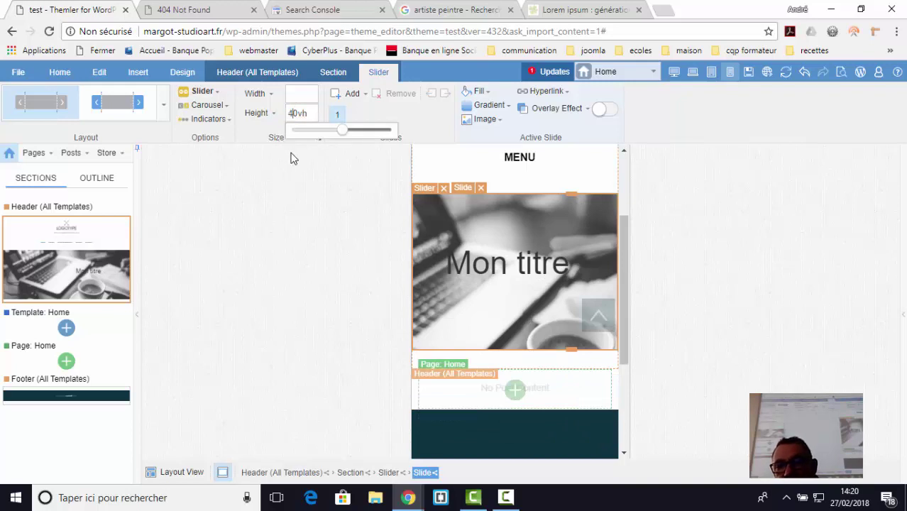
key(Return)
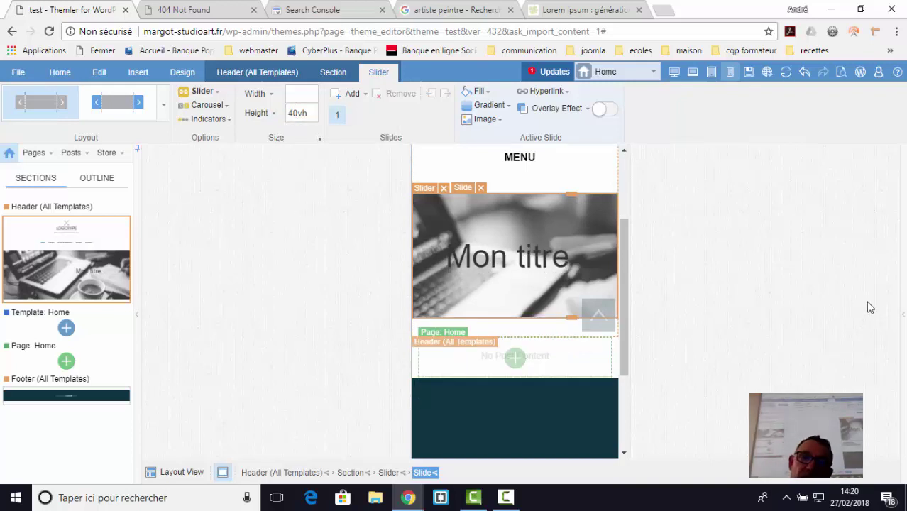
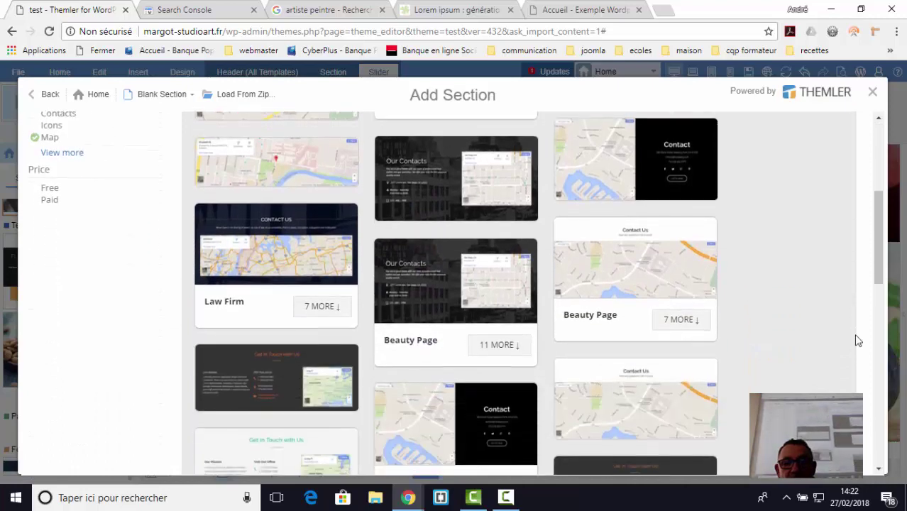
Add the dark Our Contacts section with its map to the home page.
mouse_move(378, 183)
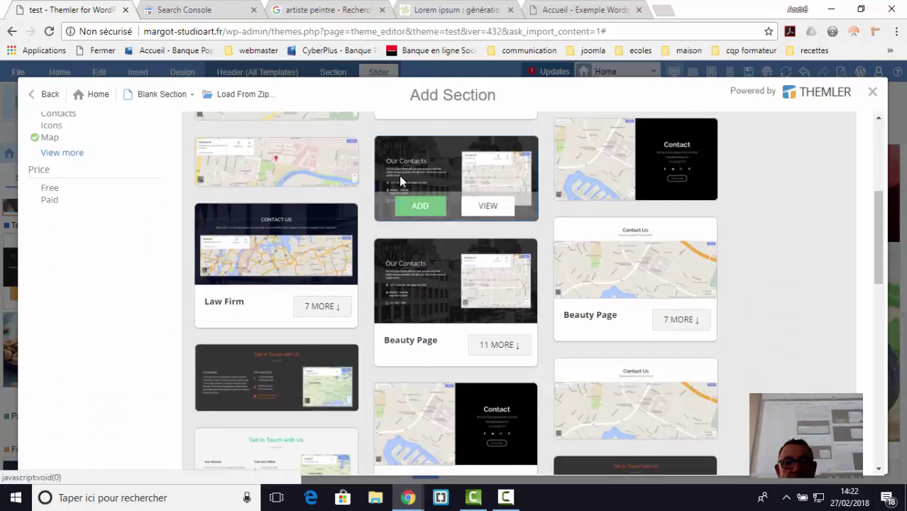
click(416, 207)
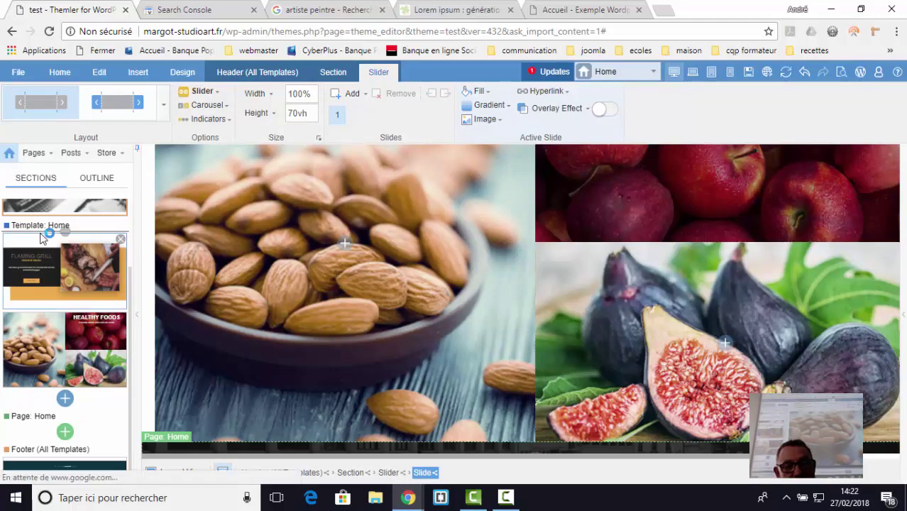
scroll(589, 289, down, 5)
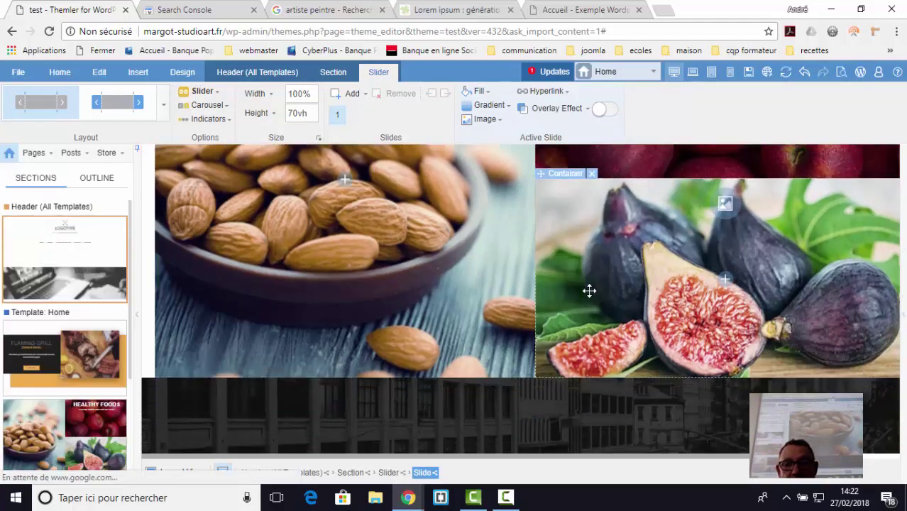
scroll(590, 289, up, 2)
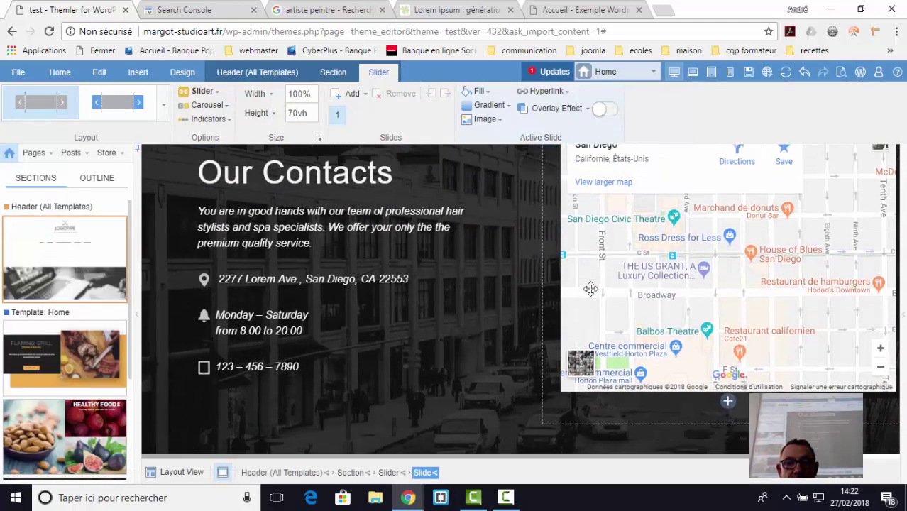
Replace the map's San Diego location with the new street address.
click(711, 333)
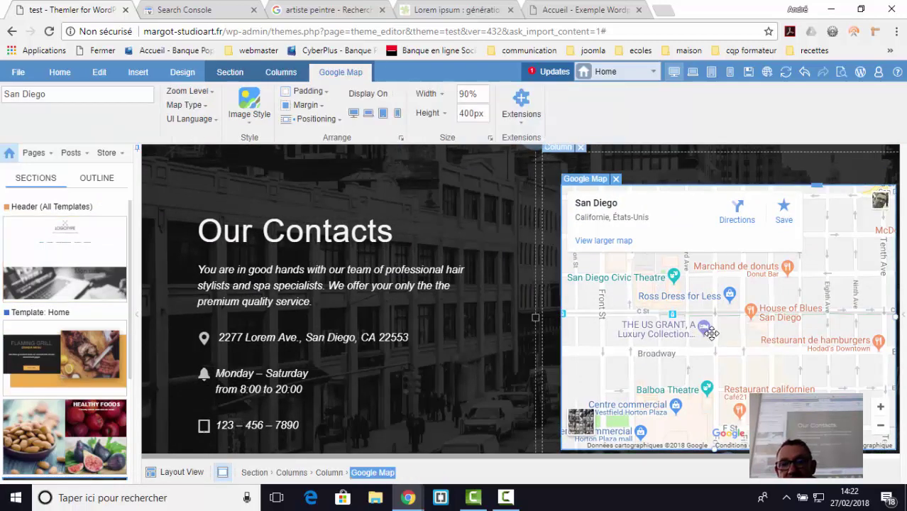
drag(52, 94, 2, 115)
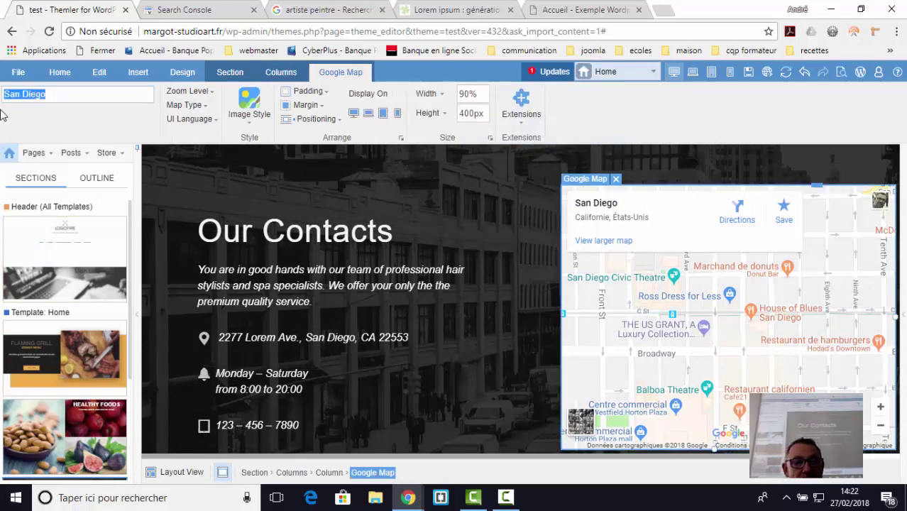
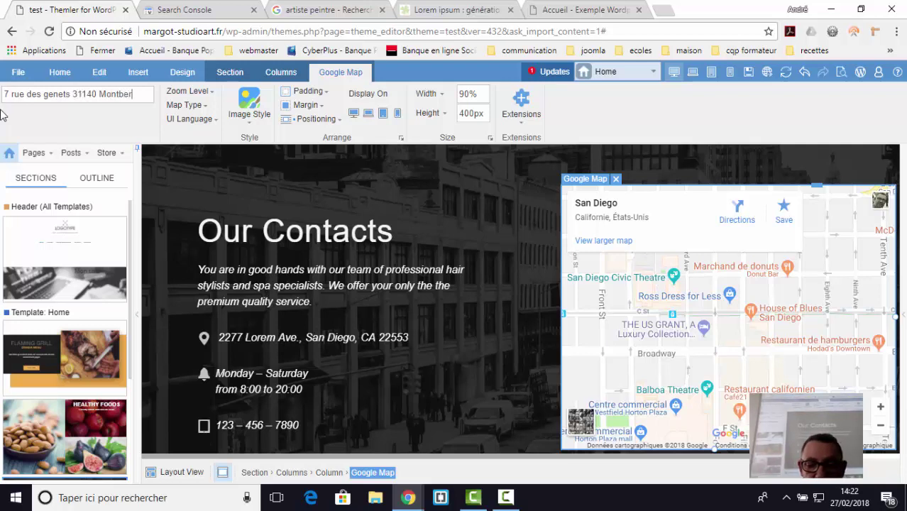
key(Return)
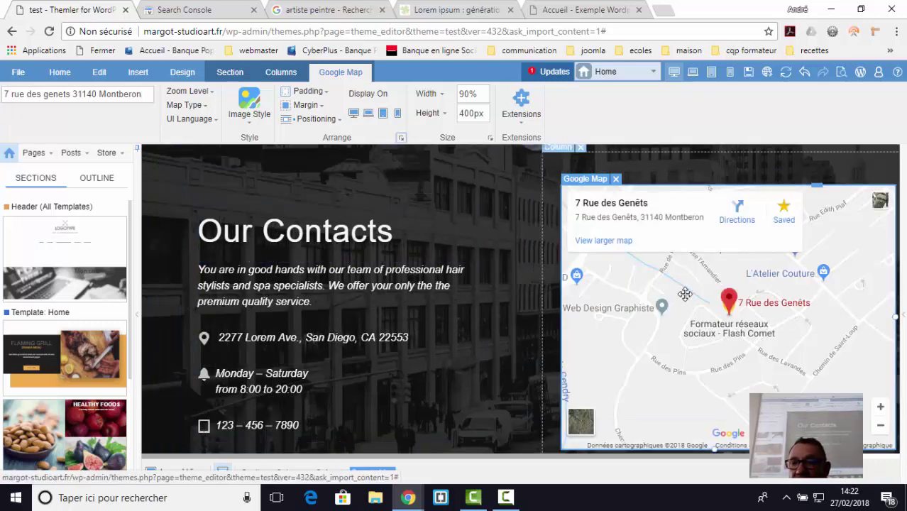
Look for a slide image on the computer, then cancel the file browser.
scroll(318, 324, down, 2)
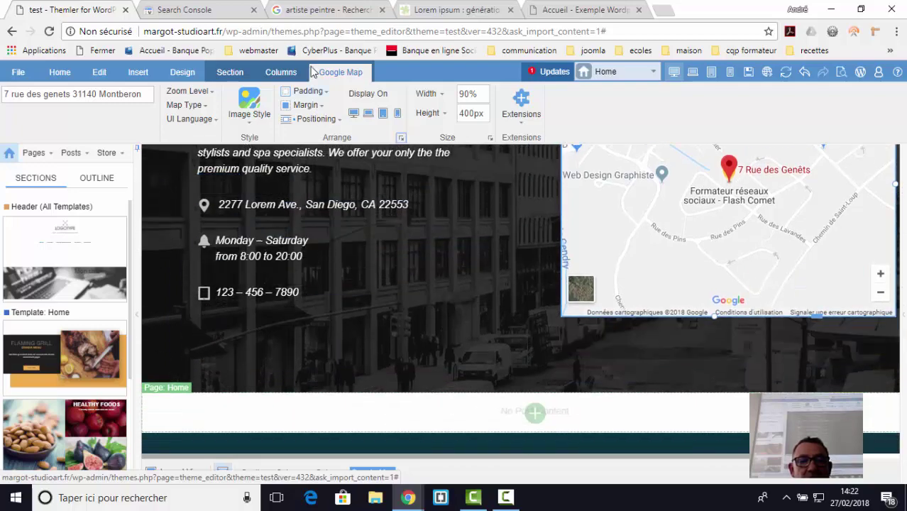
scroll(318, 333, up, 1)
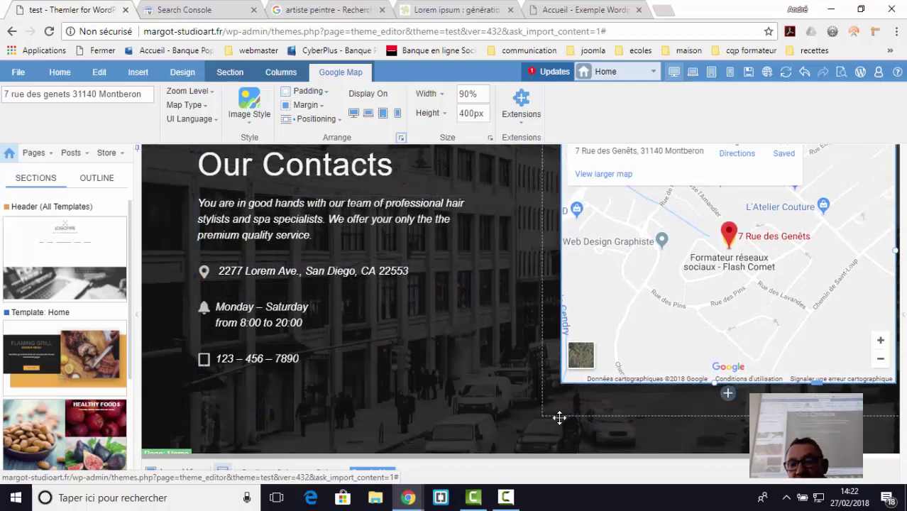
scroll(561, 416, down, 1)
scroll(560, 404, up, 10)
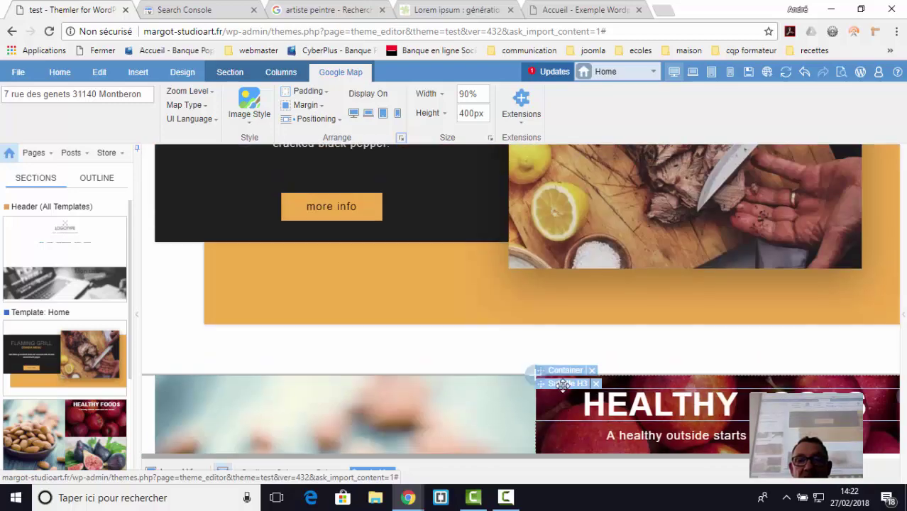
scroll(561, 383, up, 10)
scroll(558, 377, down, 2)
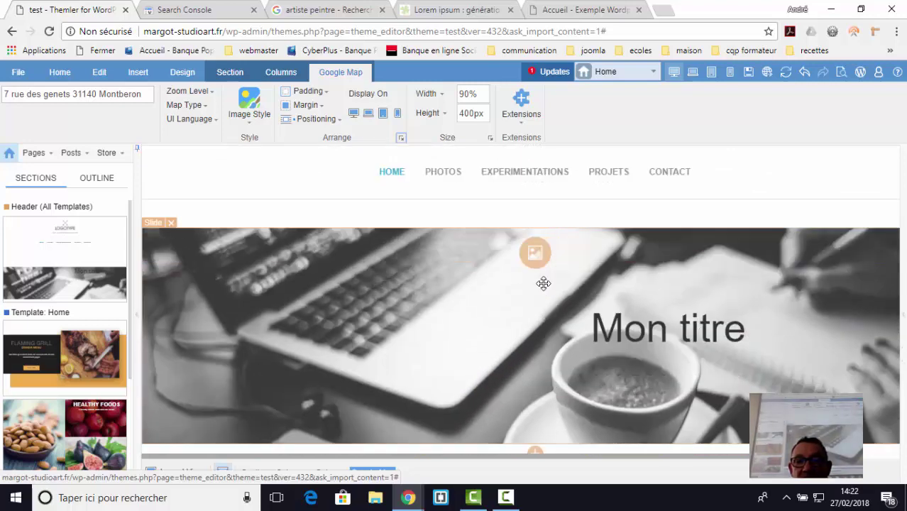
mouse_move(535, 256)
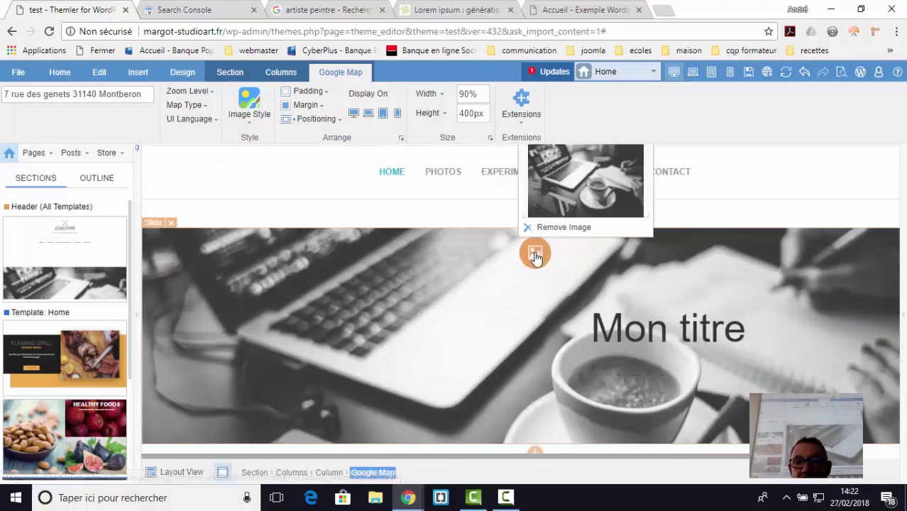
scroll(535, 256, up, 2)
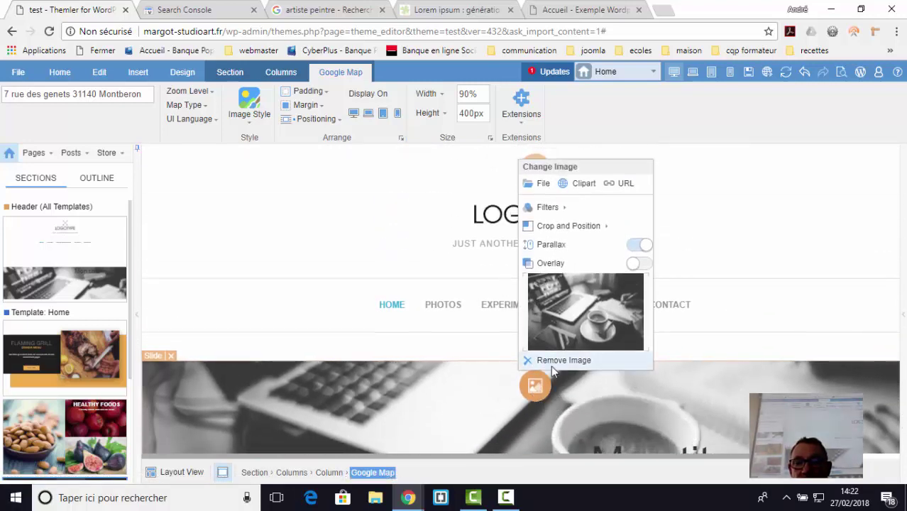
mouse_move(535, 394)
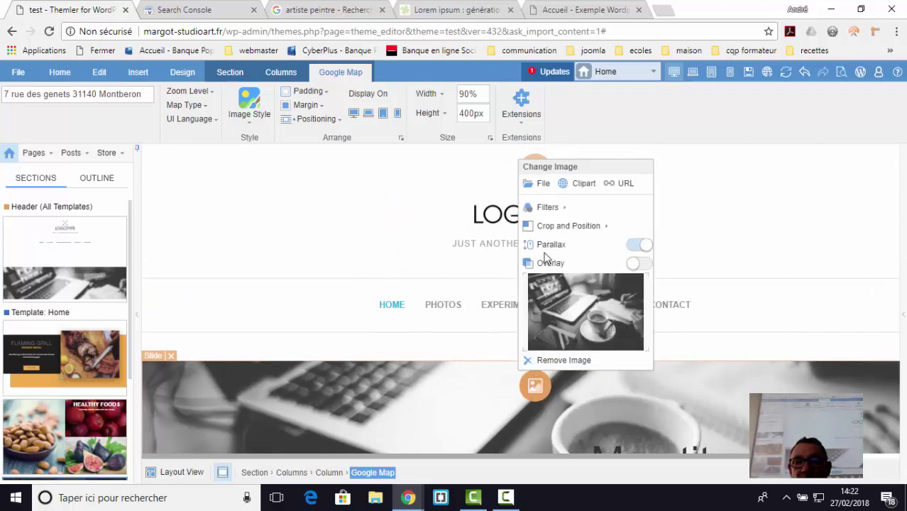
click(541, 183)
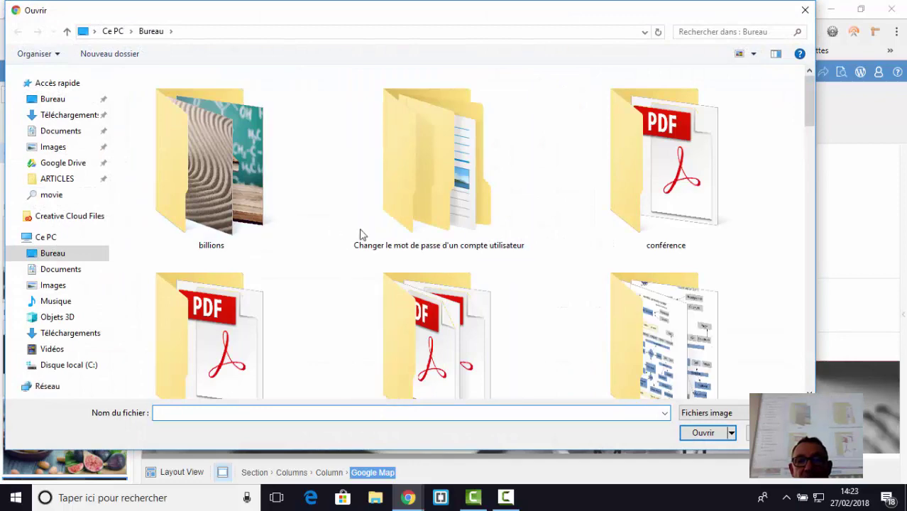
click(804, 9)
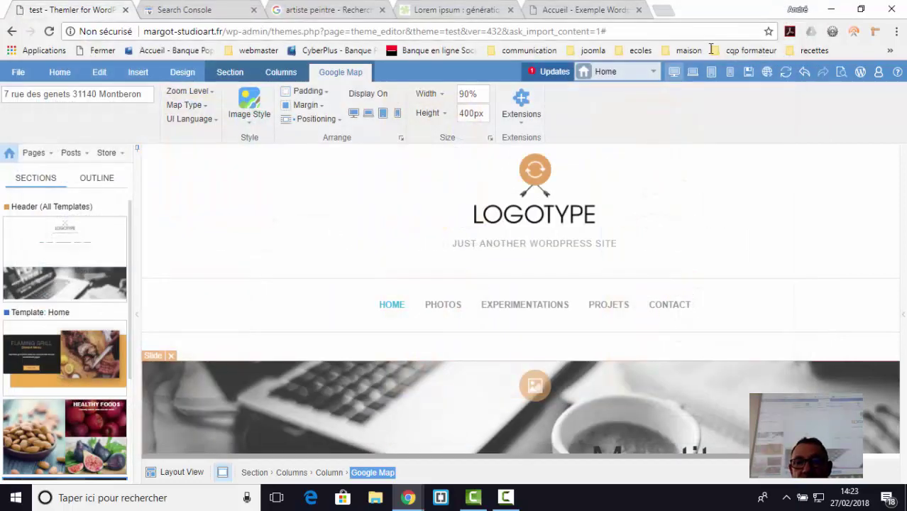
Open the slide's image options and browse the stock clipart library.
scroll(534, 365, down, 1)
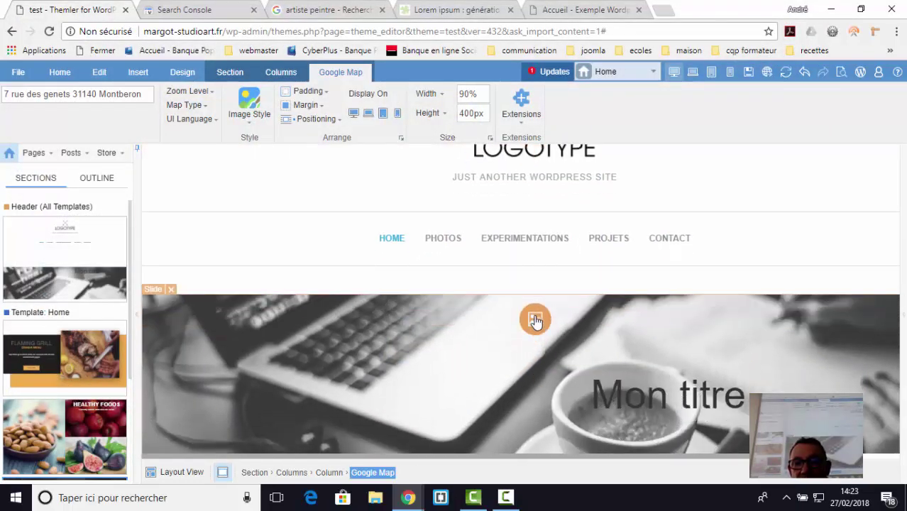
click(536, 320)
scroll(536, 319, up, 1)
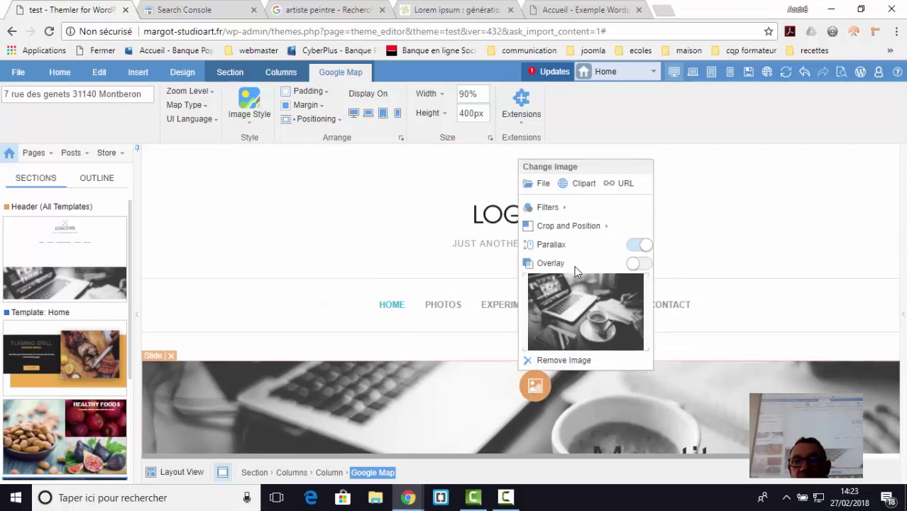
click(584, 184)
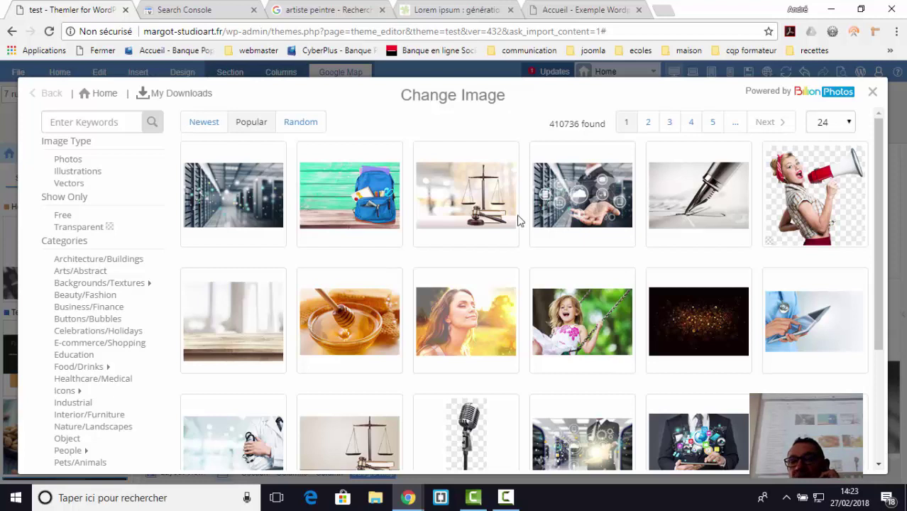
mouse_move(519, 215)
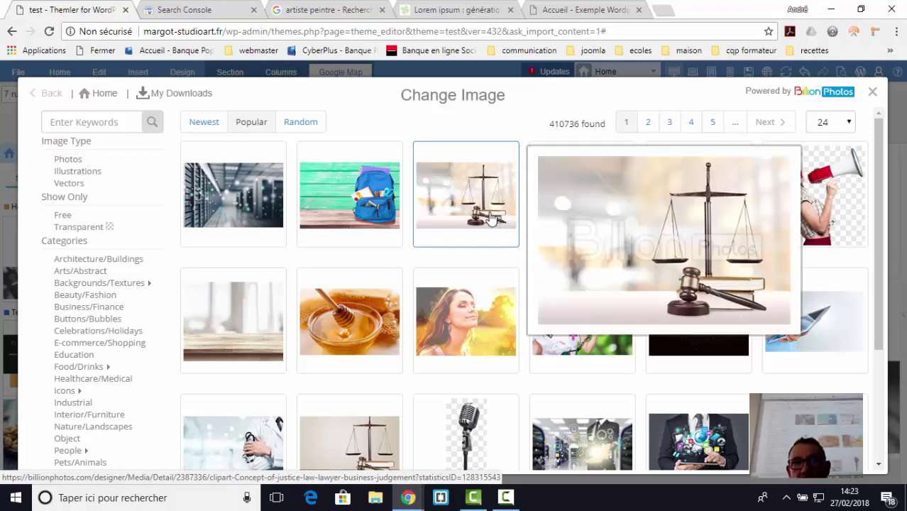
scroll(468, 269, down, 3)
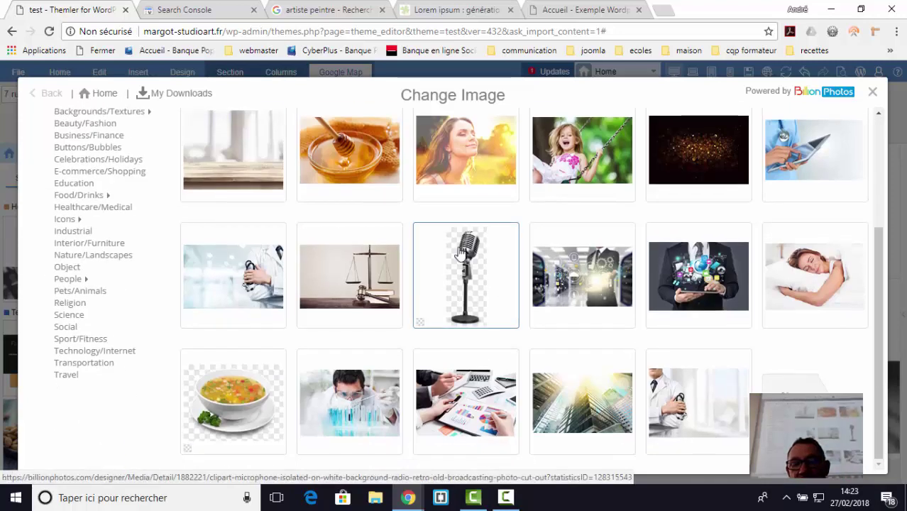
scroll(456, 243, up, 2)
scroll(457, 243, up, 1)
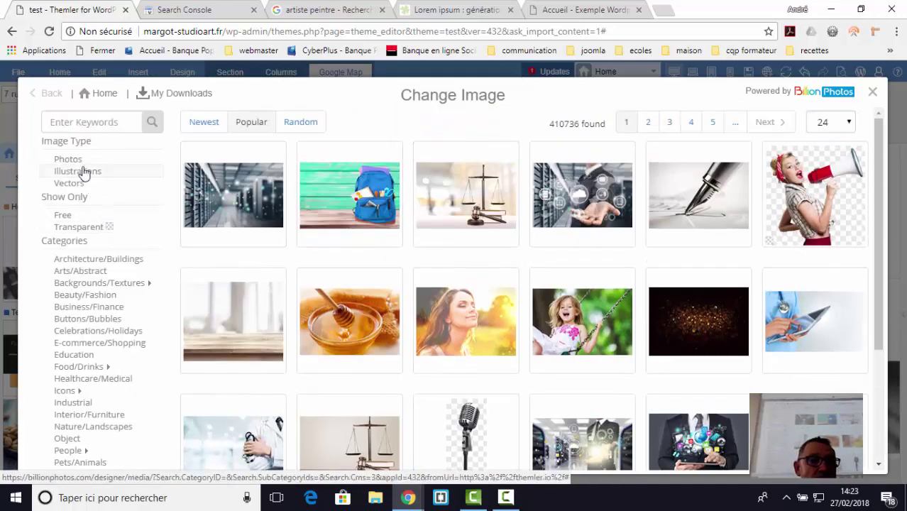
Search photos for 'car' and apply the red sports car image to the slide.
click(151, 121)
click(110, 121)
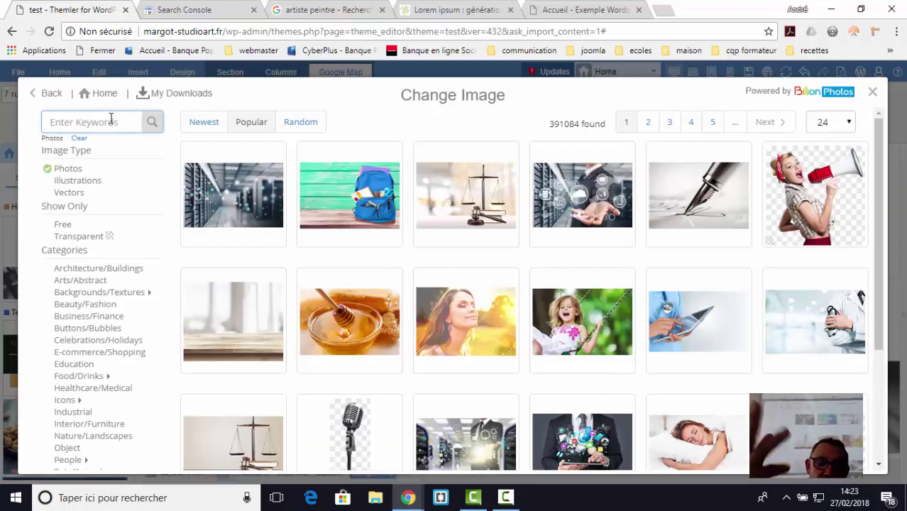
text(car)
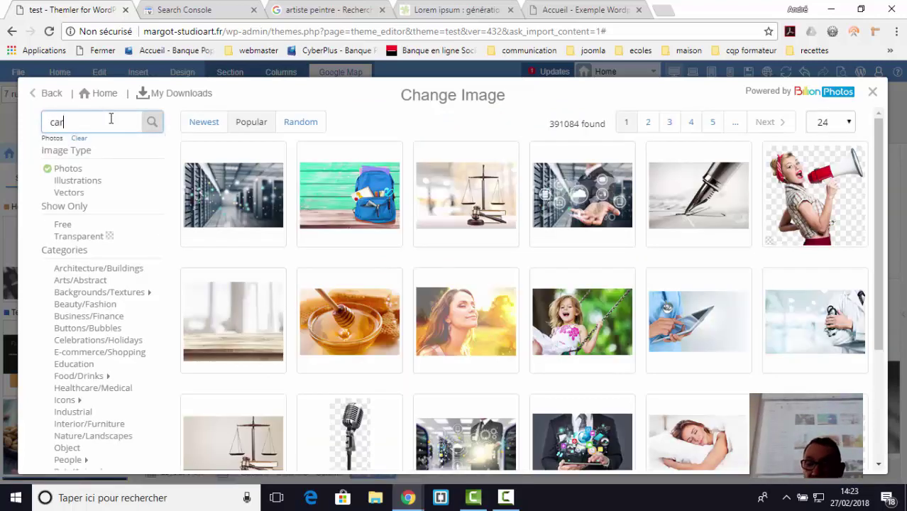
key(Return)
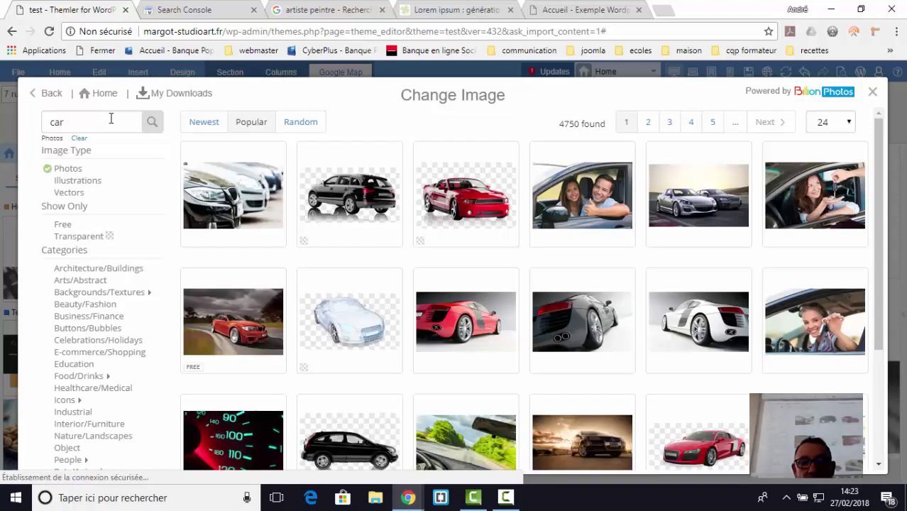
scroll(575, 325, down, 2)
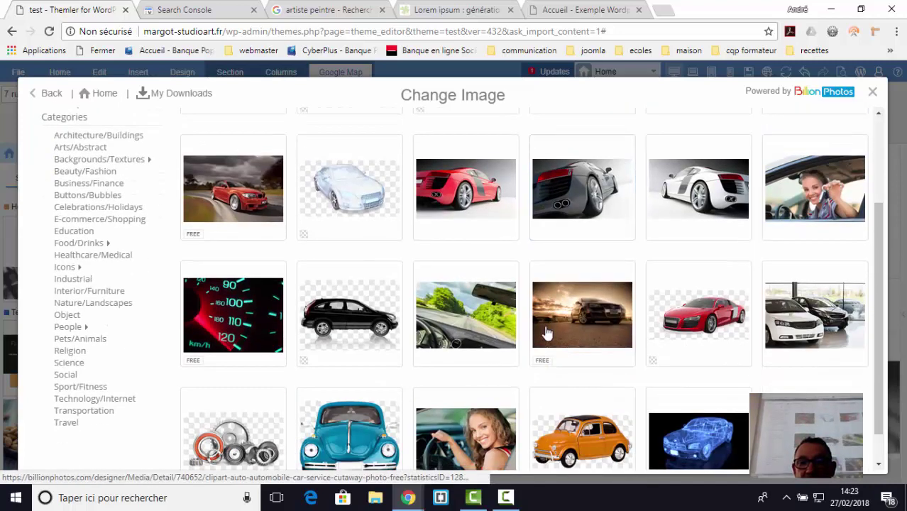
click(480, 205)
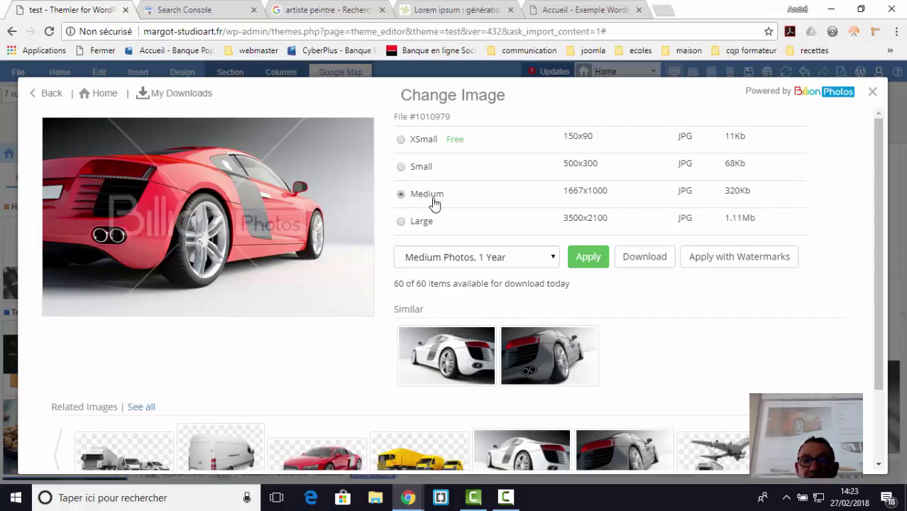
click(589, 257)
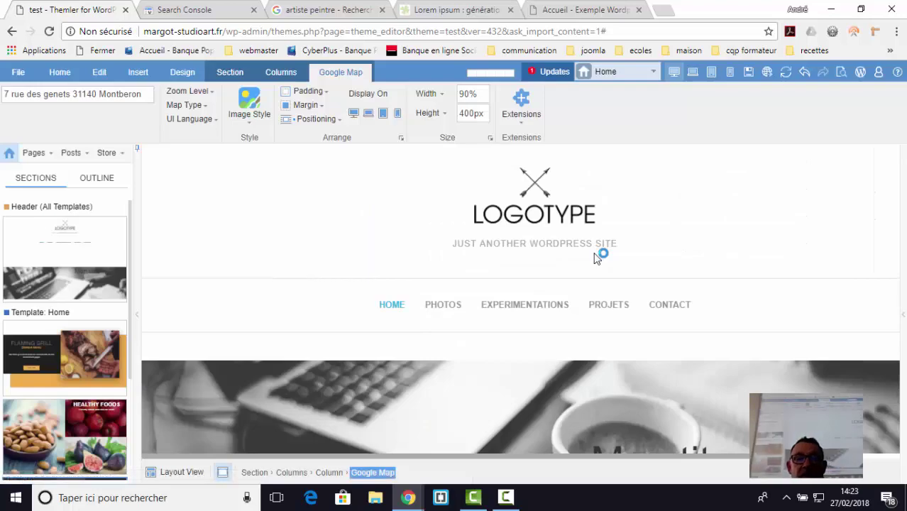
Open the stock image library to replace the grilled meat photo.
scroll(664, 240, down, 5)
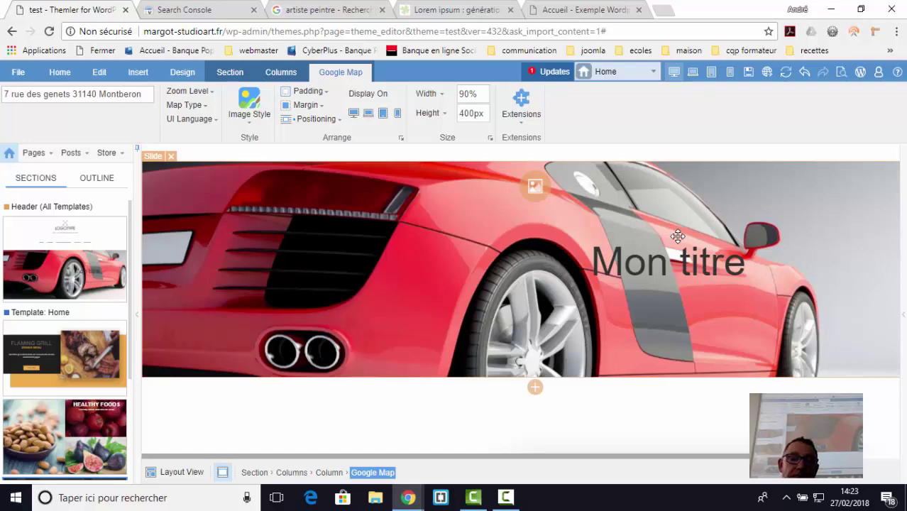
scroll(695, 294, down, 5)
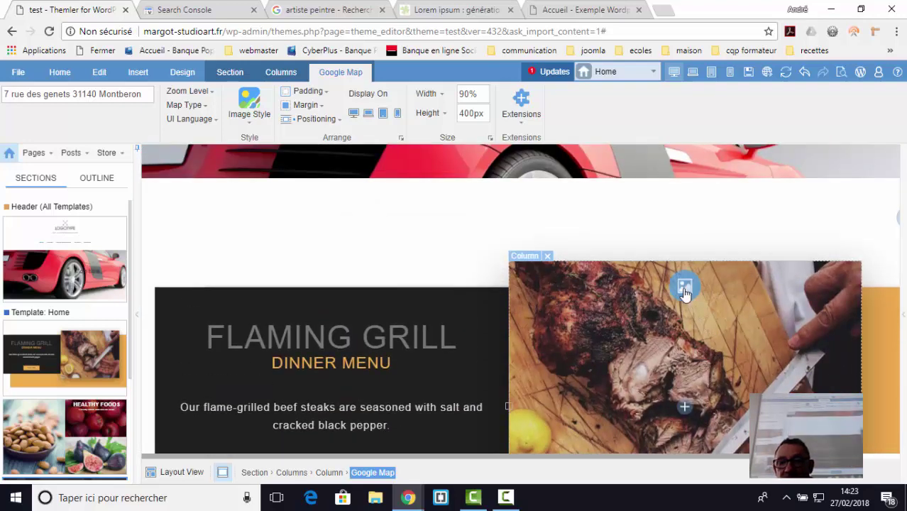
click(684, 287)
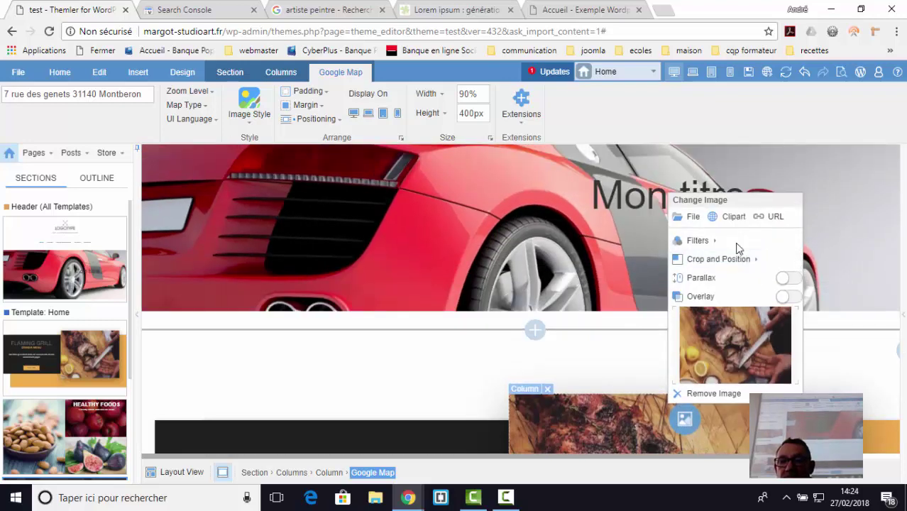
click(728, 222)
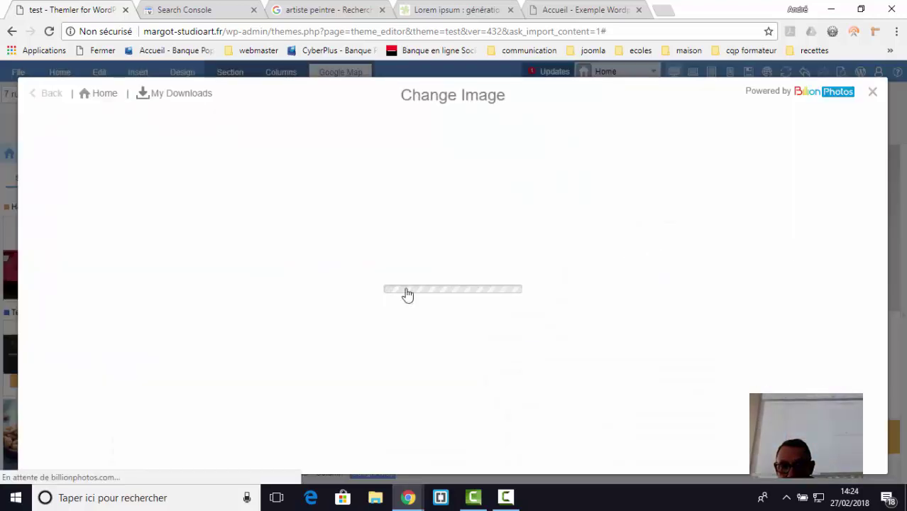
Search for 'car' and apply the grey sports car photo.
click(116, 121)
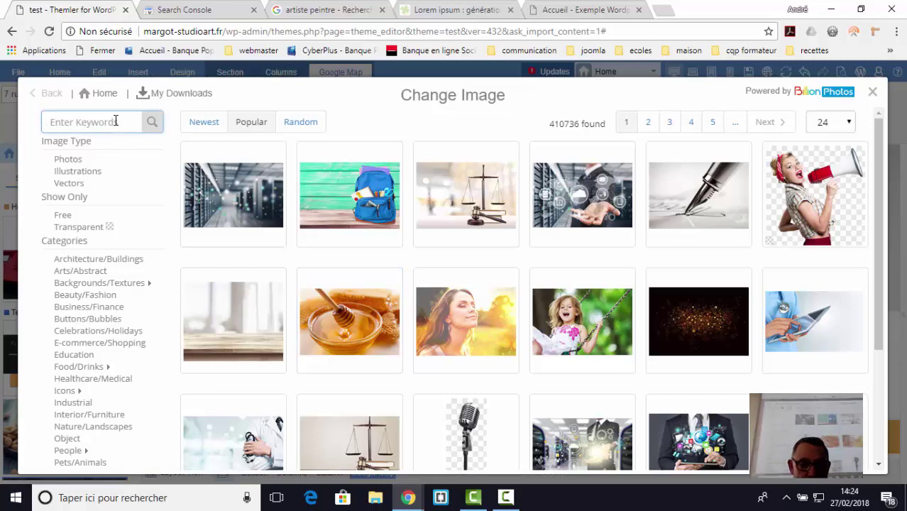
text(cat)
key(BackSpace)
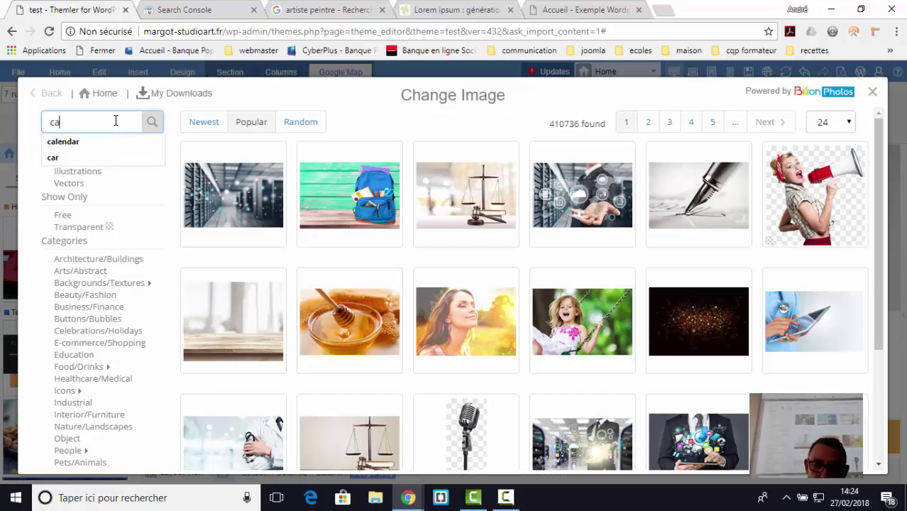
text(r)
key(Return)
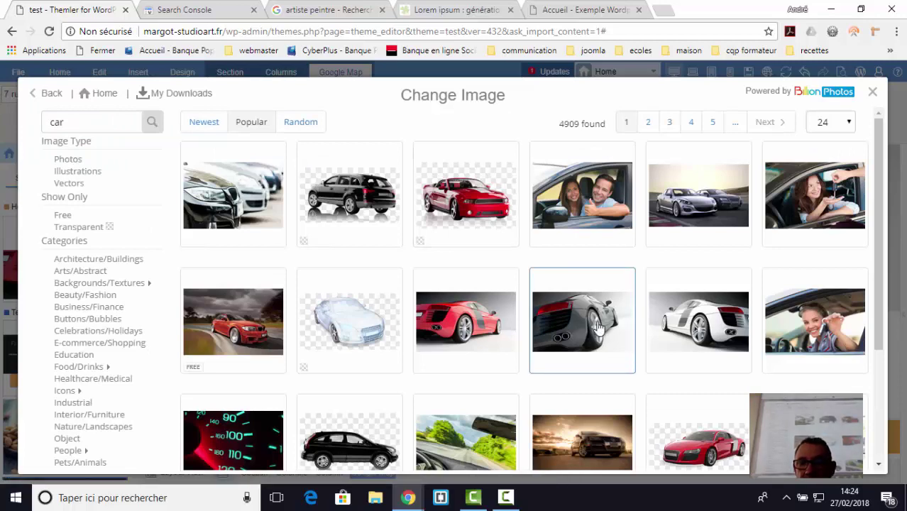
scroll(638, 355, down, 2)
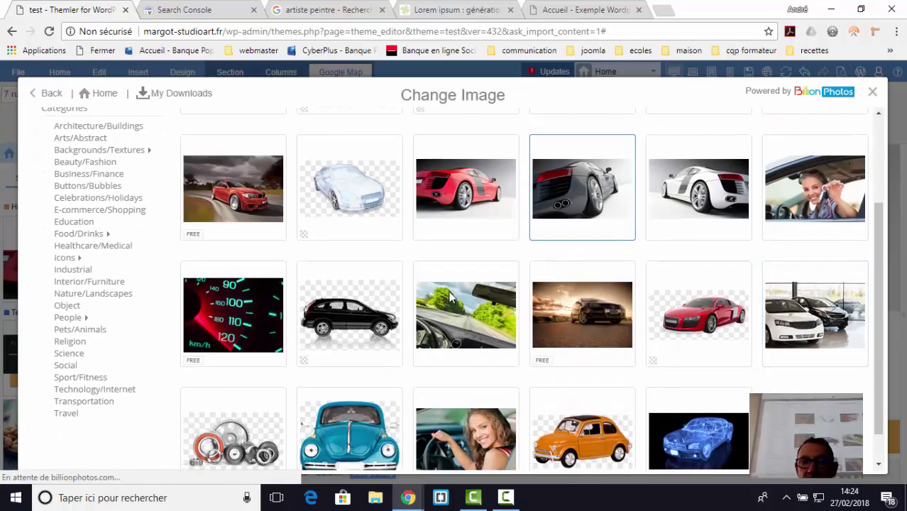
click(582, 186)
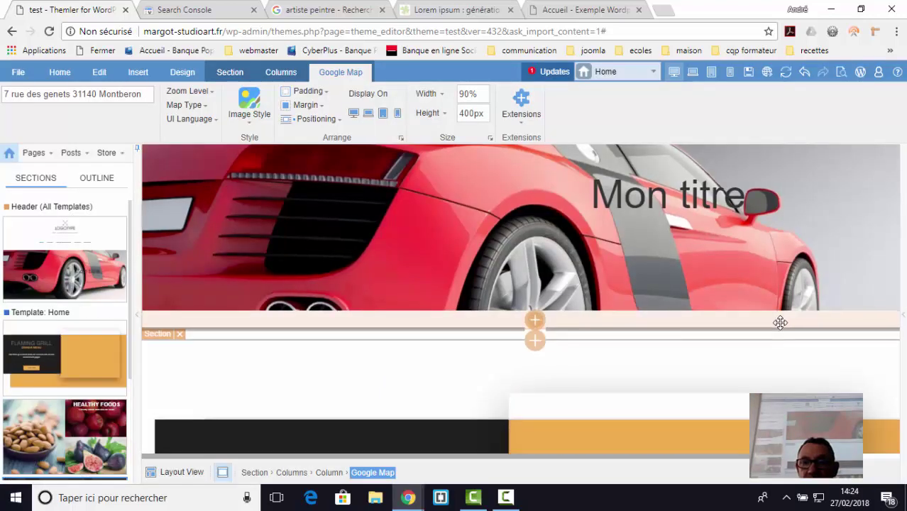
scroll(840, 292, down, 5)
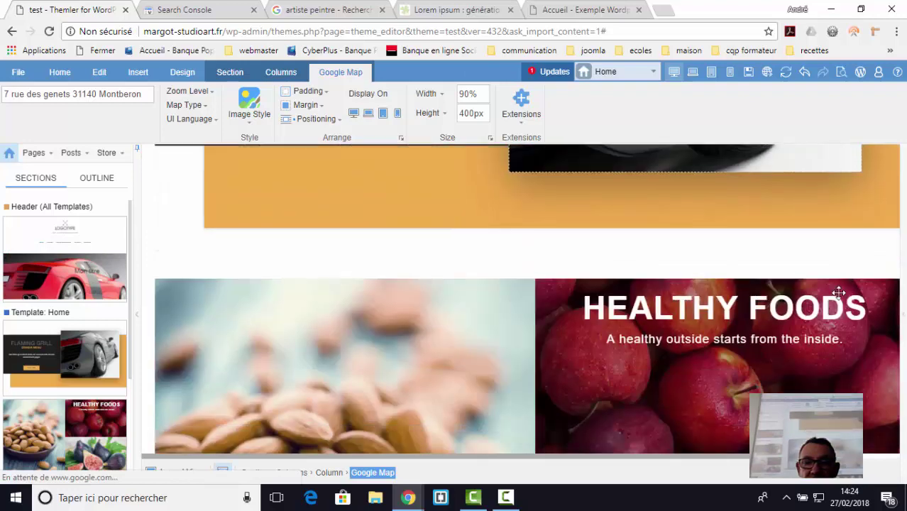
scroll(576, 254, down, 8)
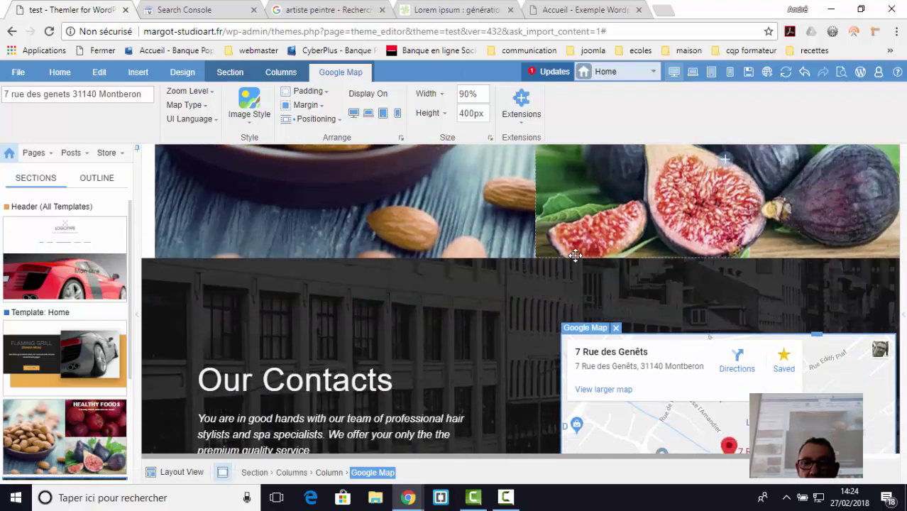
scroll(577, 256, down, 2)
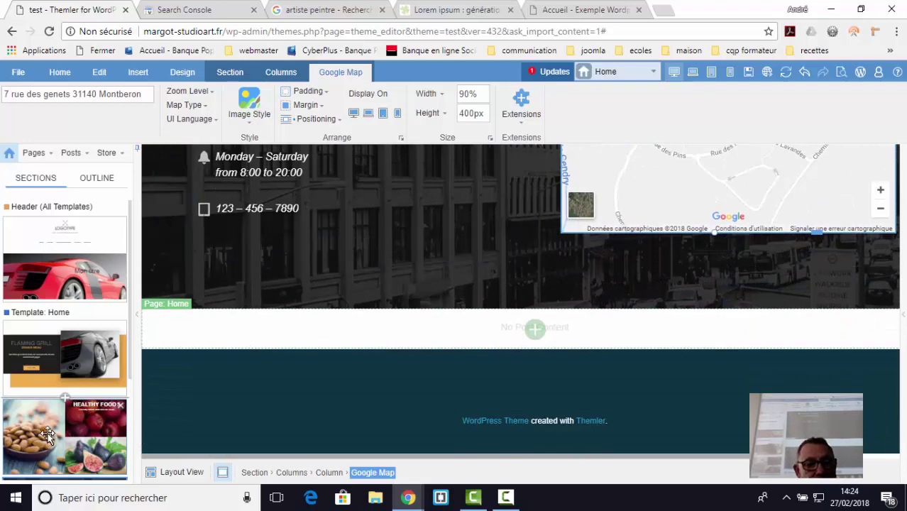
scroll(72, 366, down, 3)
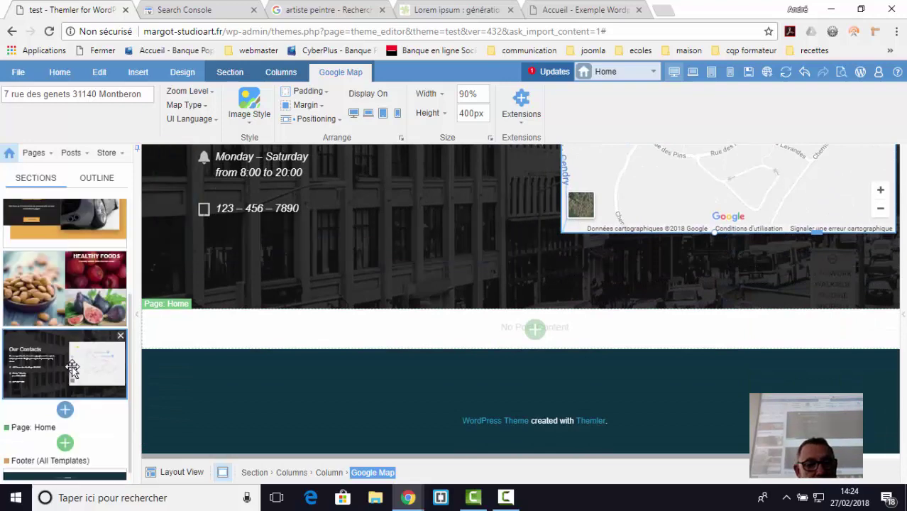
Add a dark footer template with address, e-mail, phone and social icons to the Footer.
click(63, 469)
click(63, 467)
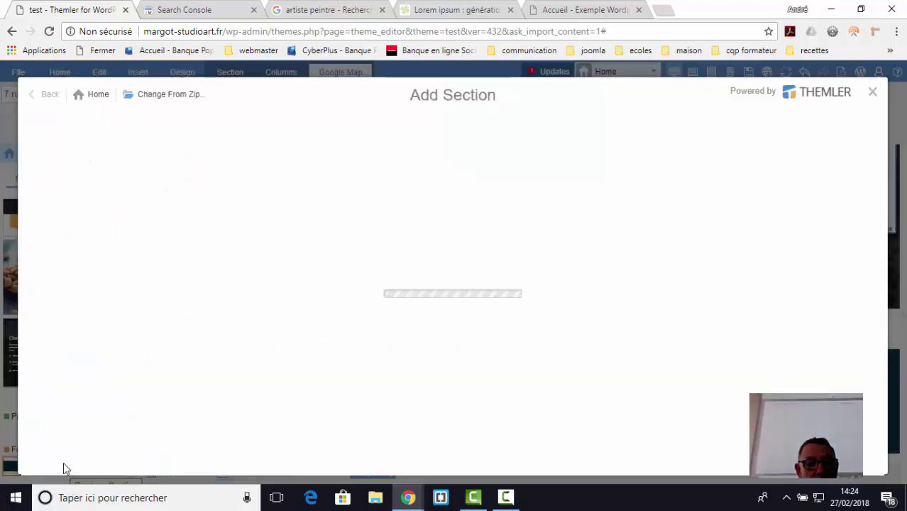
scroll(756, 308, down, 5)
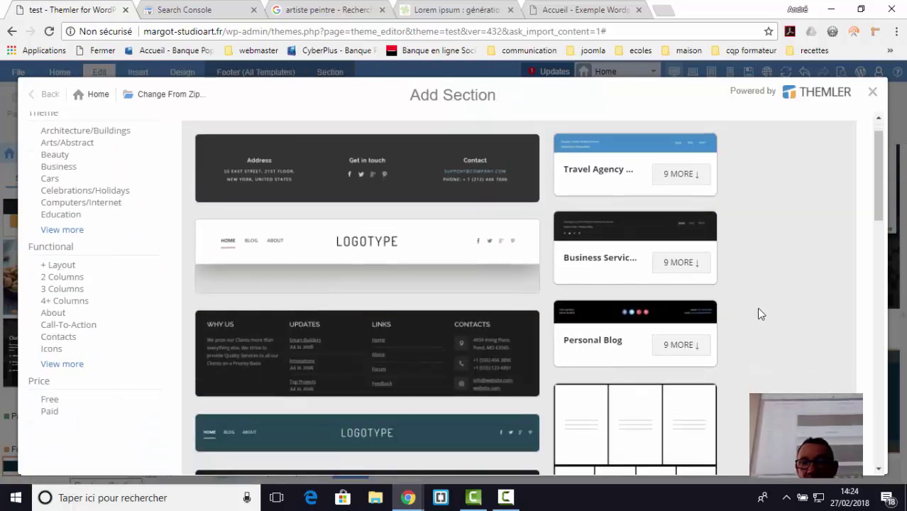
scroll(759, 304, down, 3)
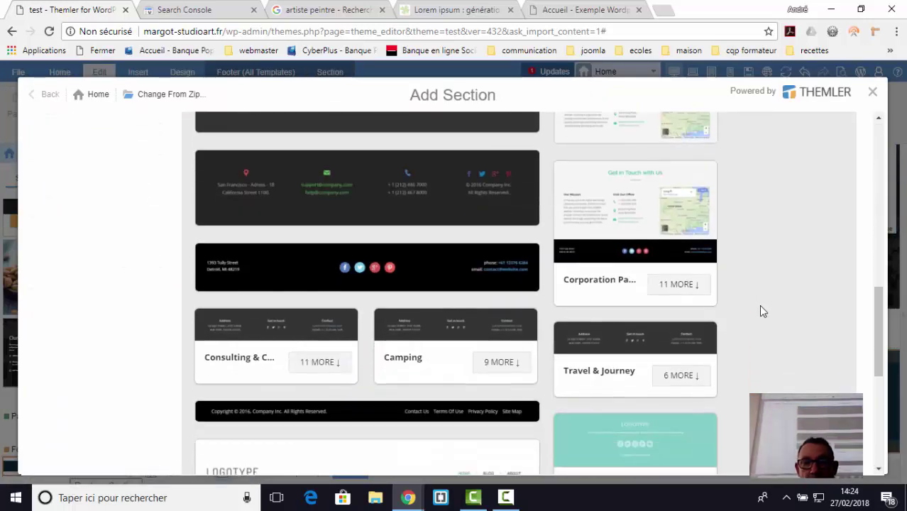
mouse_move(375, 274)
scroll(596, 309, down, 5)
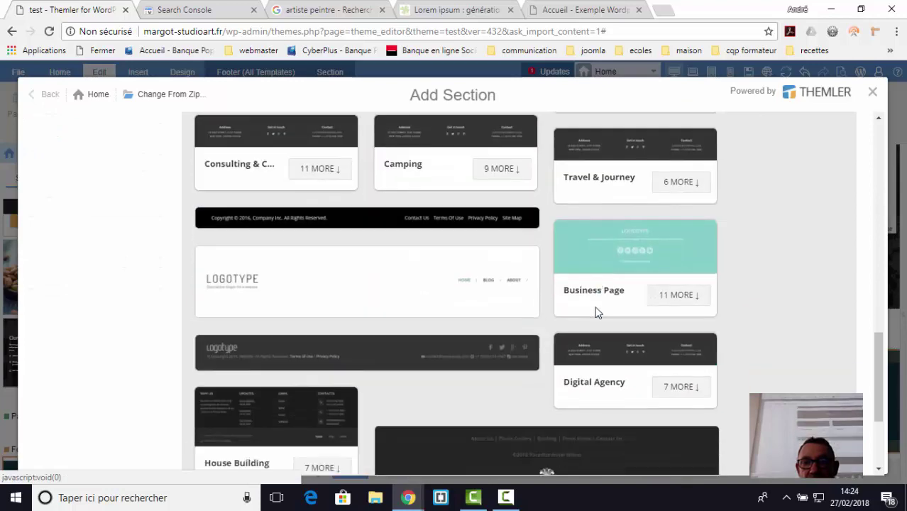
scroll(599, 305, up, 6)
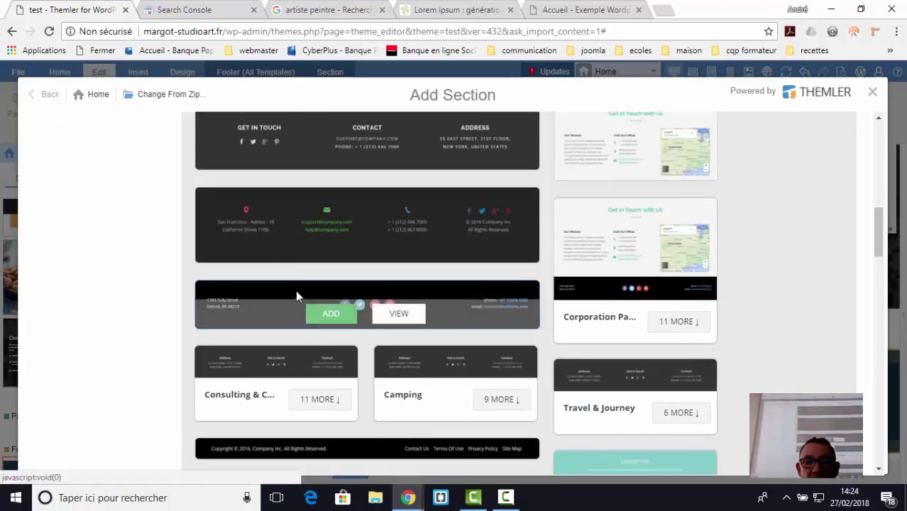
mouse_move(315, 230)
click(327, 248)
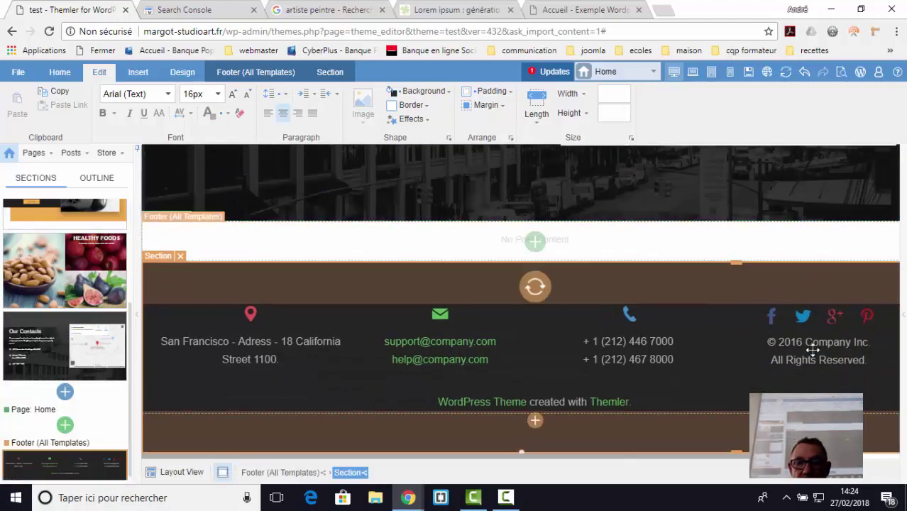
click(780, 318)
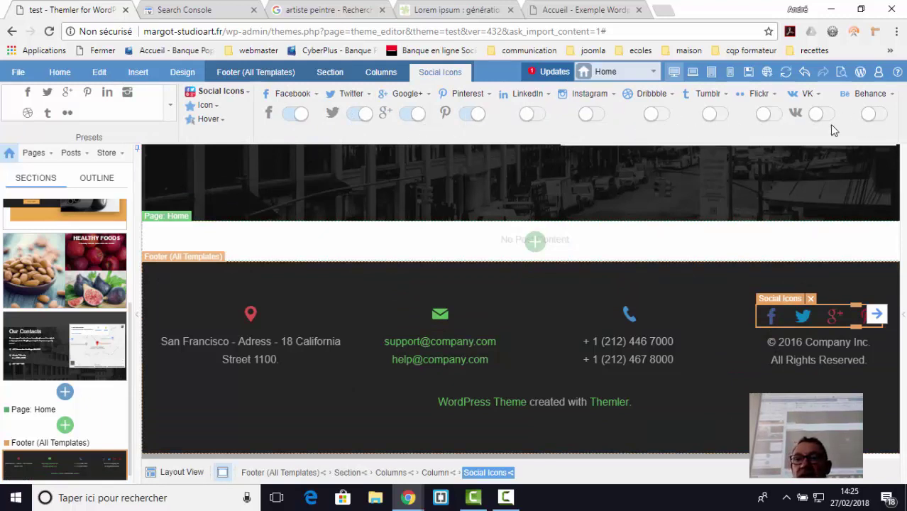
click(314, 95)
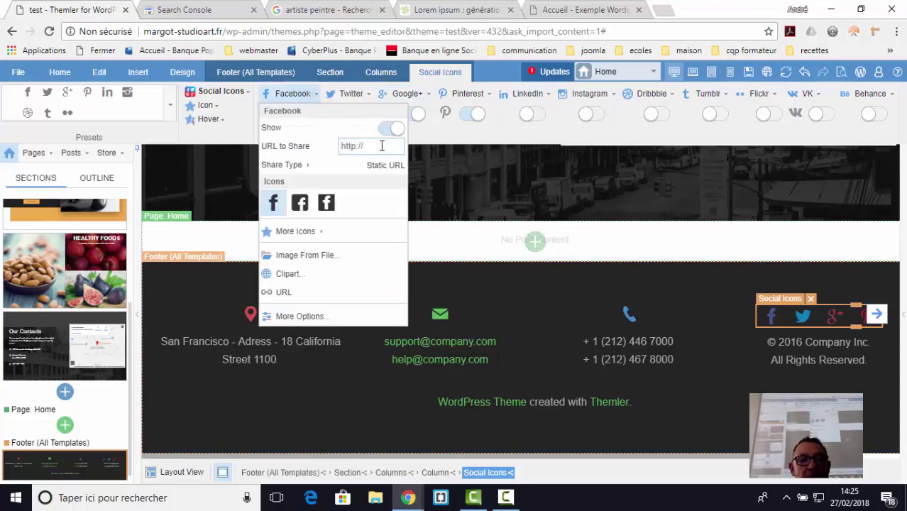
click(512, 176)
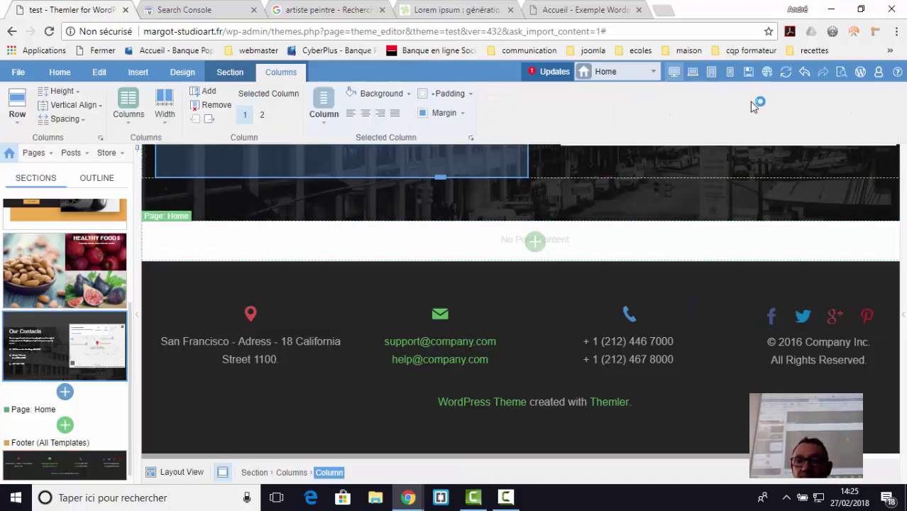
Open the live site in a new tab and dismiss the translation notice.
click(860, 72)
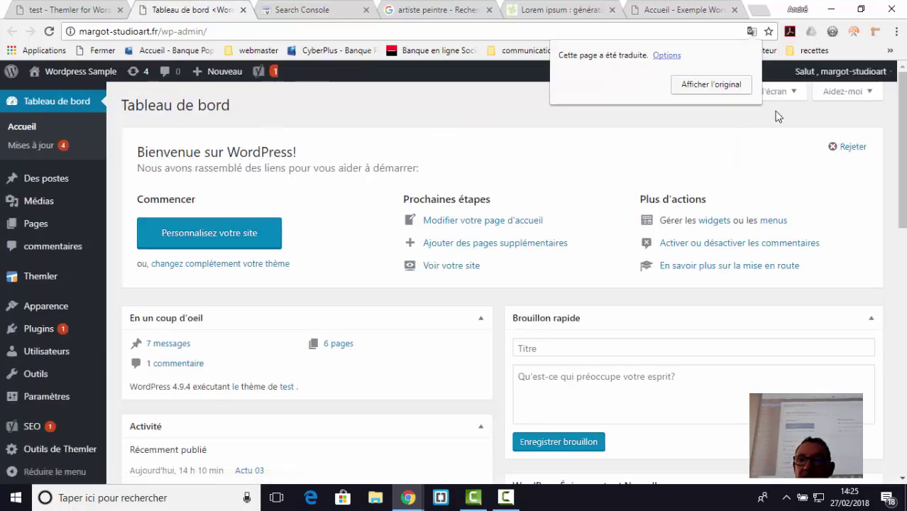
click(779, 116)
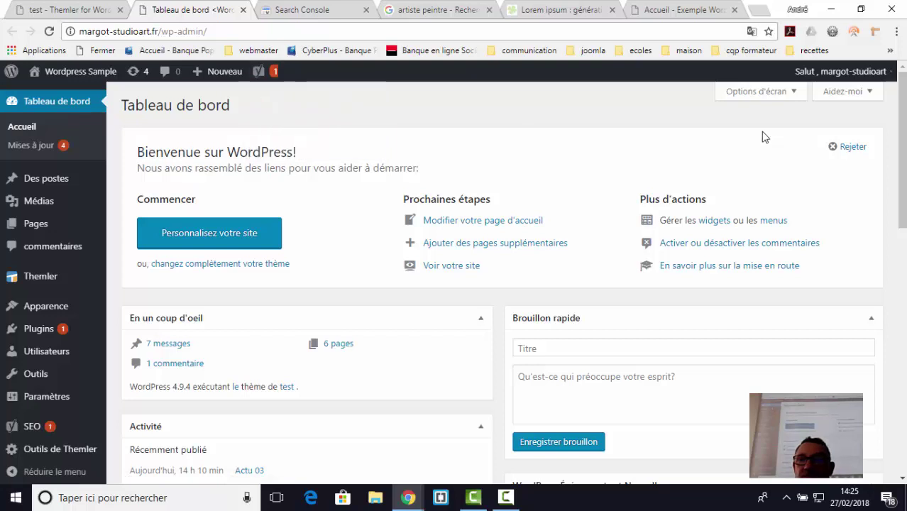
mouse_move(34, 77)
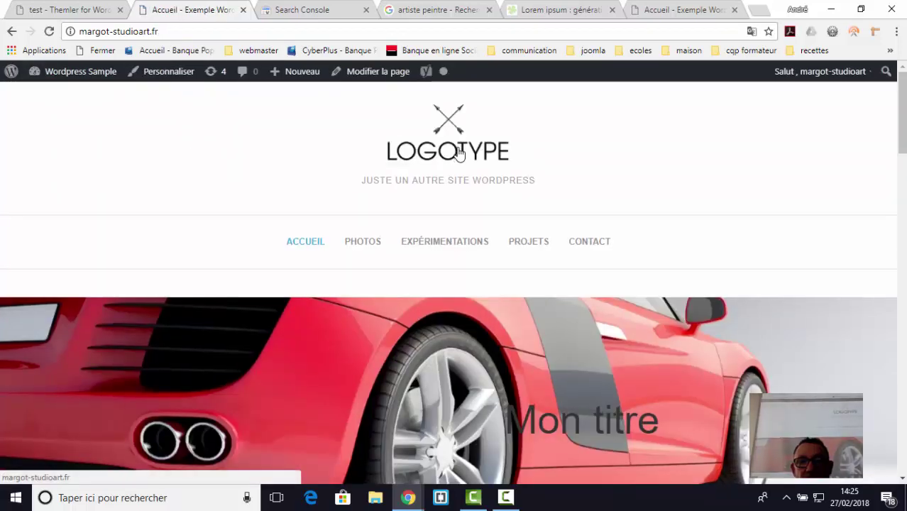
Scroll the live home page from header to contact map, then return to Themler.
scroll(459, 153, down, 10)
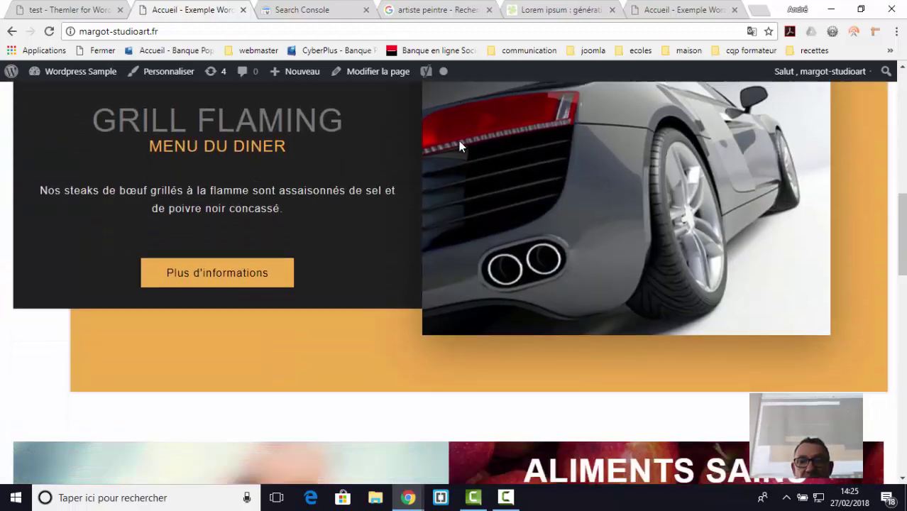
scroll(459, 141, down, 7)
scroll(460, 139, down, 5)
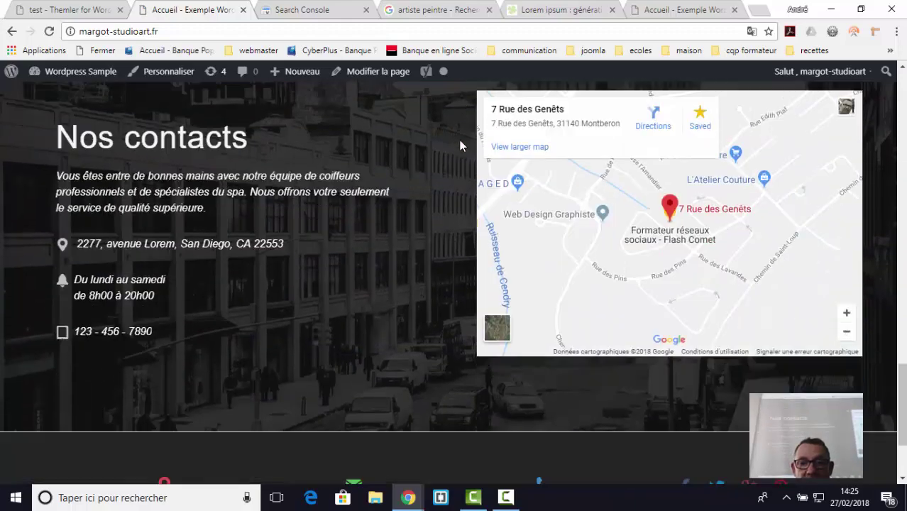
scroll(461, 141, up, 10)
scroll(461, 141, up, 10)
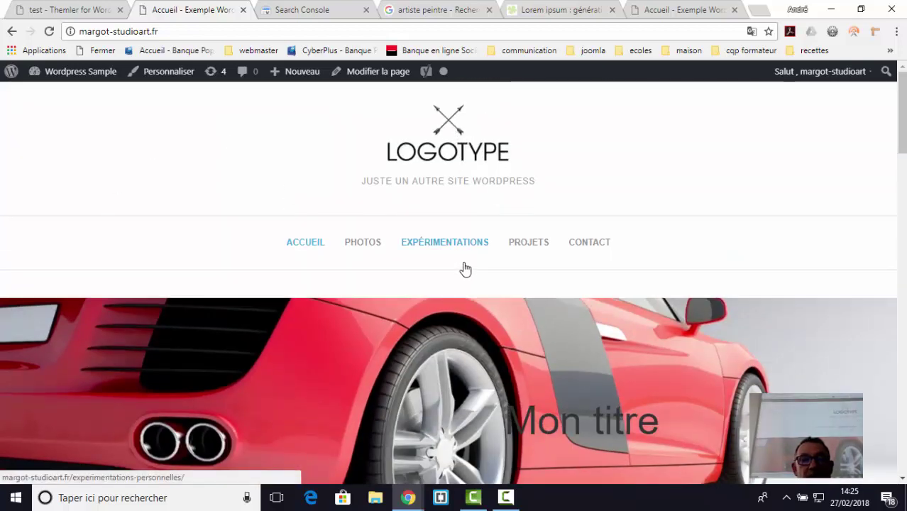
scroll(447, 269, down, 3)
scroll(452, 204, up, 3)
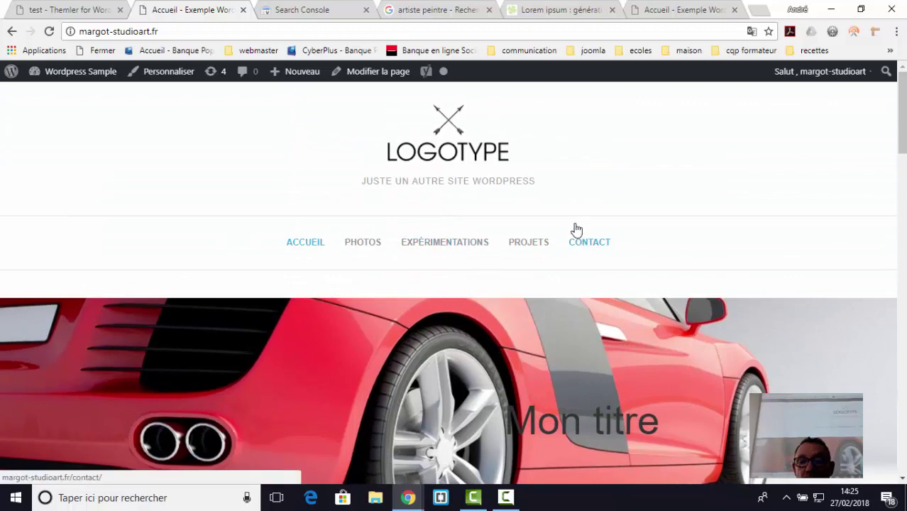
scroll(571, 229, down, 3)
scroll(622, 189, down, 2)
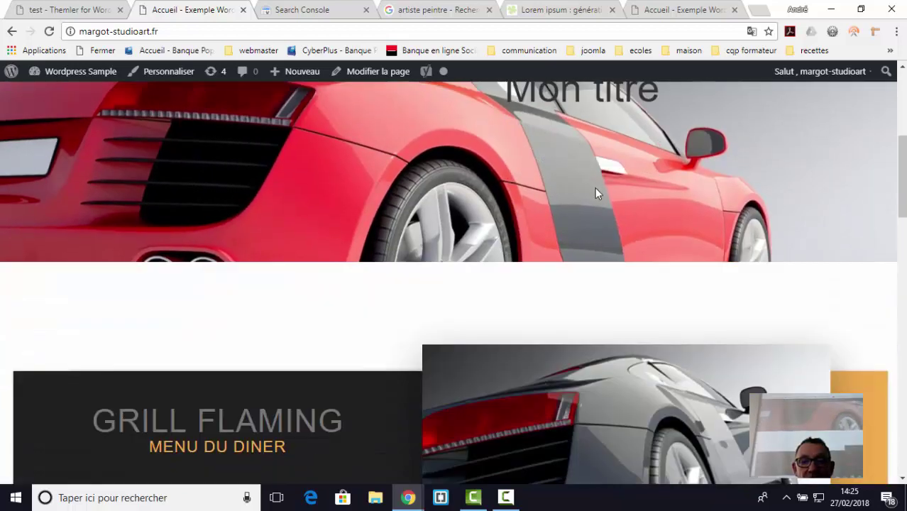
scroll(617, 235, up, 3)
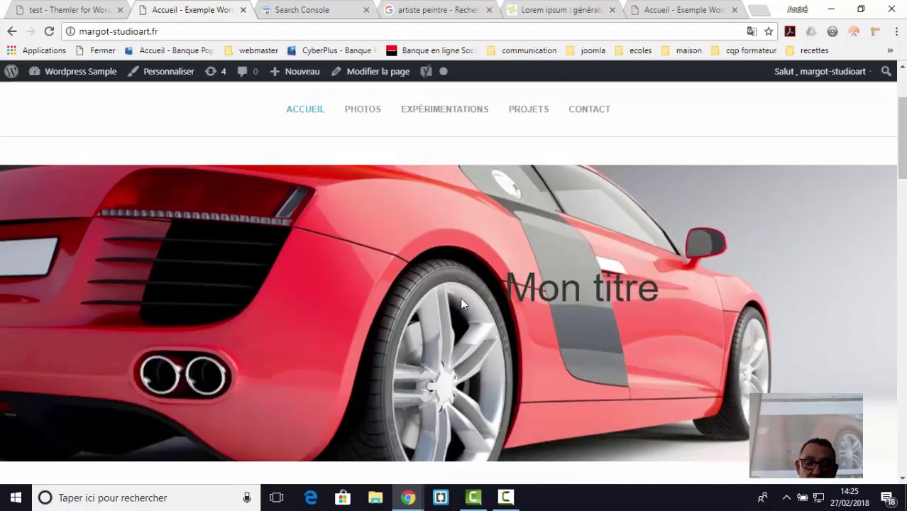
scroll(459, 297, down, 5)
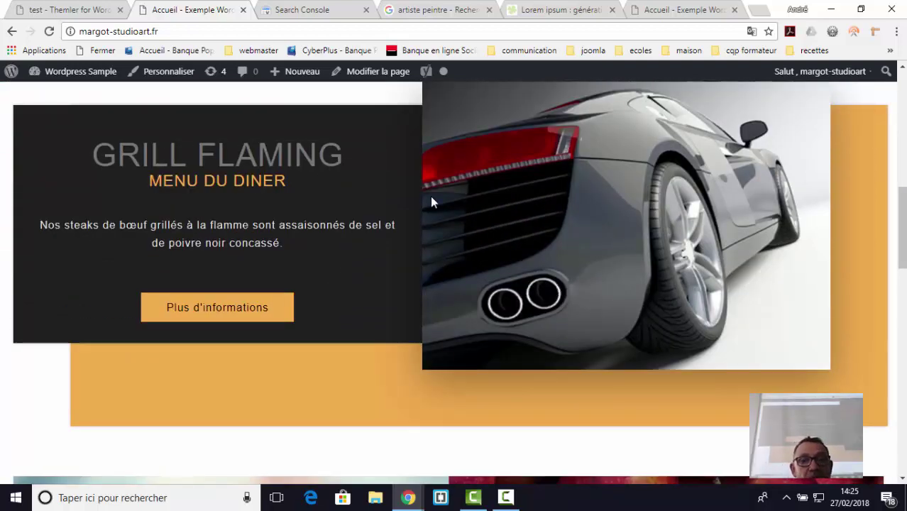
scroll(432, 213, up, 1)
scroll(535, 286, down, 1)
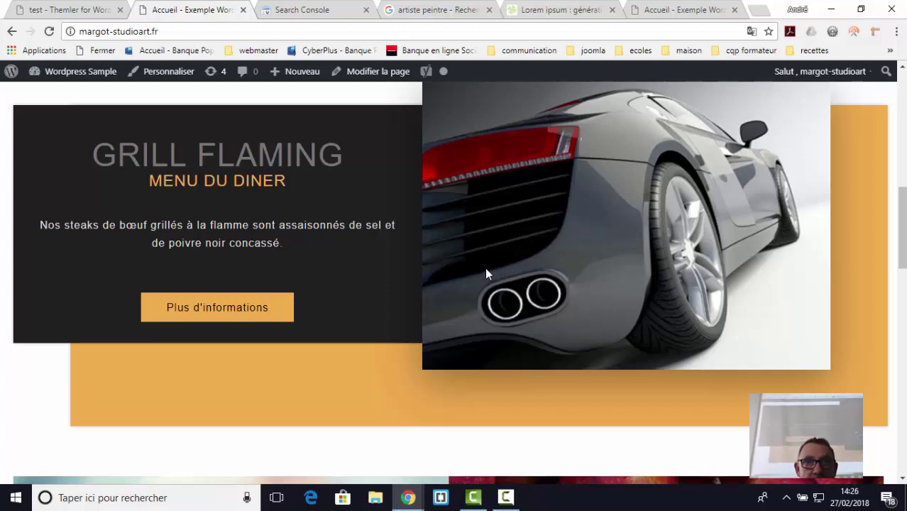
scroll(504, 282, down, 2)
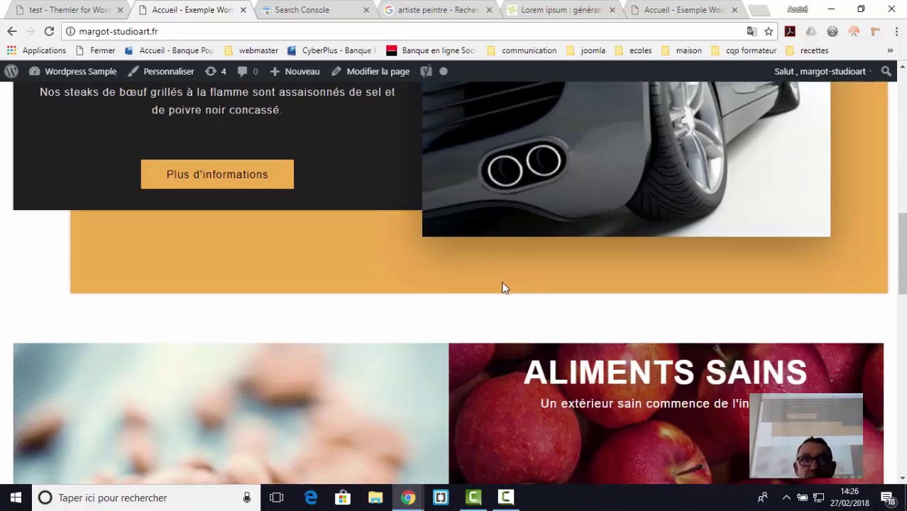
scroll(502, 284, down, 13)
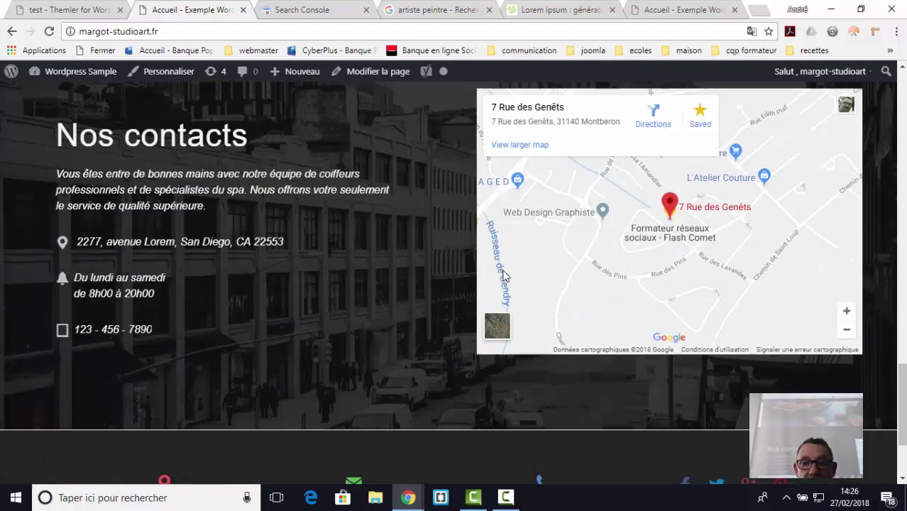
scroll(504, 266, up, 2)
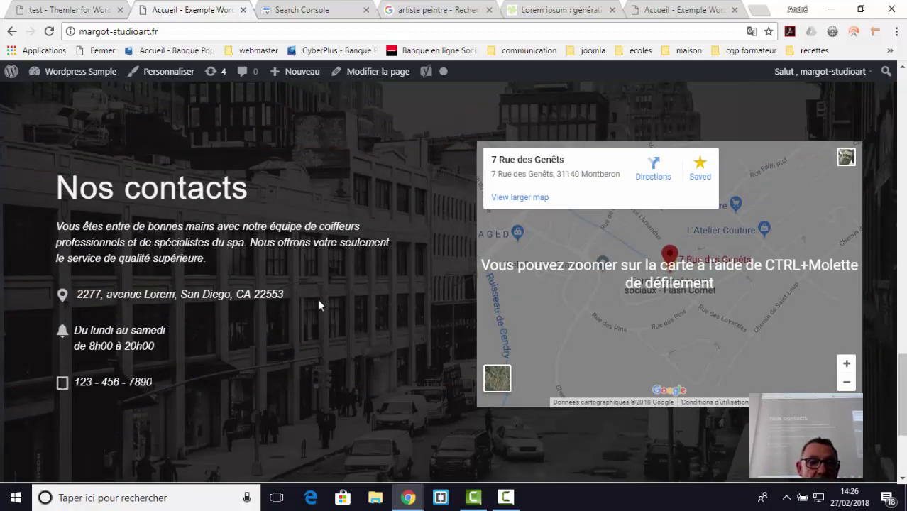
scroll(318, 302, down, 2)
scroll(324, 304, up, 10)
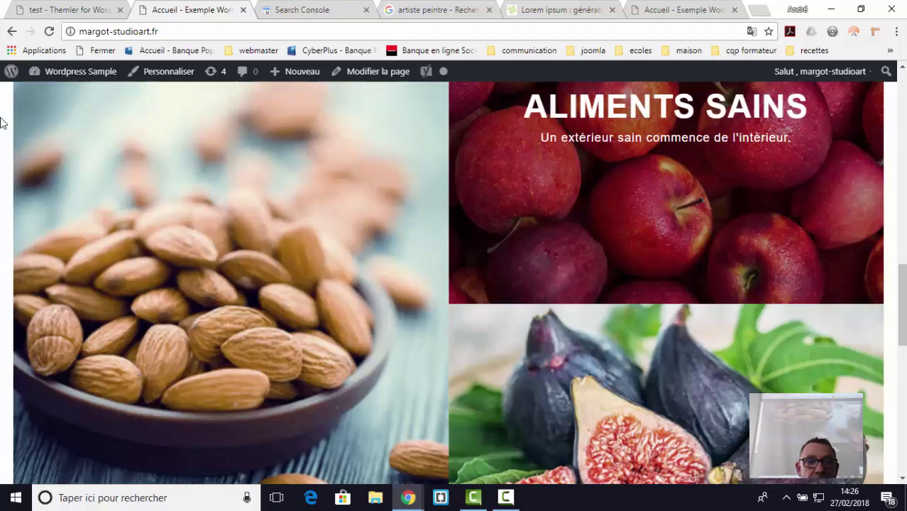
click(47, 9)
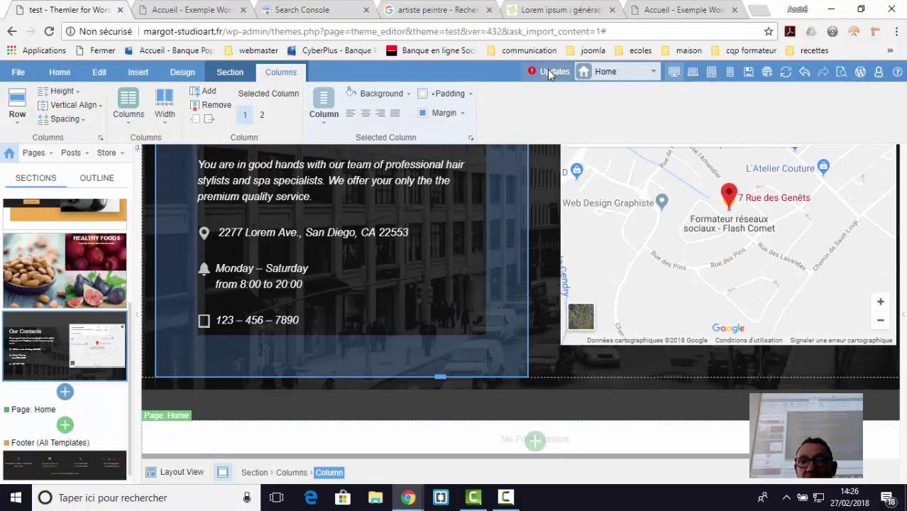
Update the theme to the latest Themler version and acknowledge the Theme Updated notice.
click(549, 73)
key(Escape)
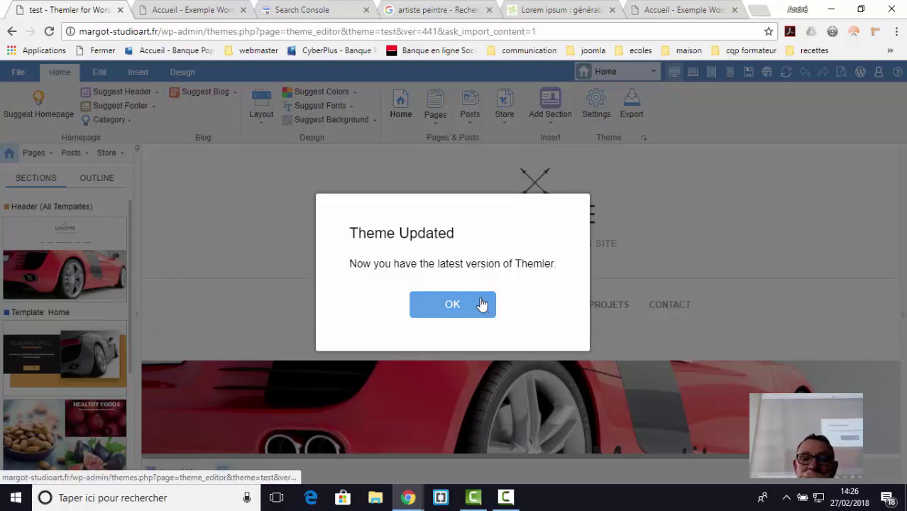
click(482, 304)
Glance at the File menu, then go back to the design tools.
scroll(355, 297, down, 10)
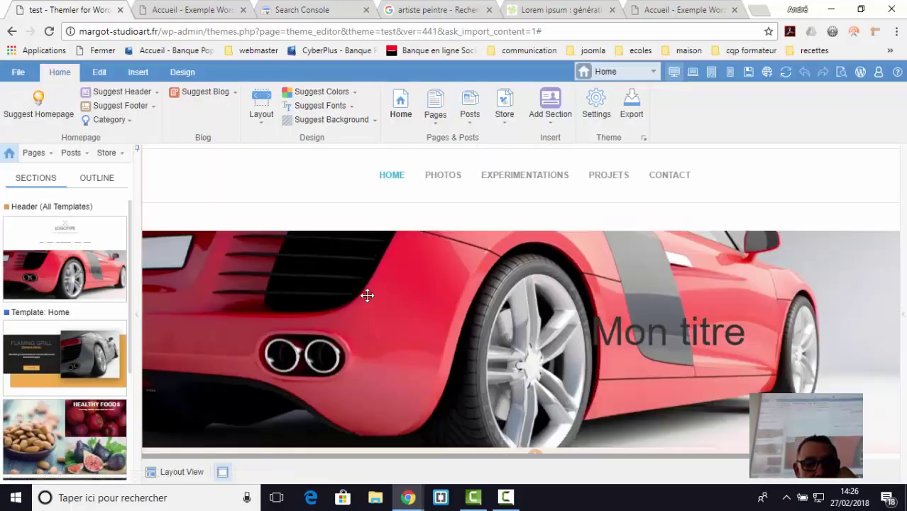
scroll(359, 275, up, 3)
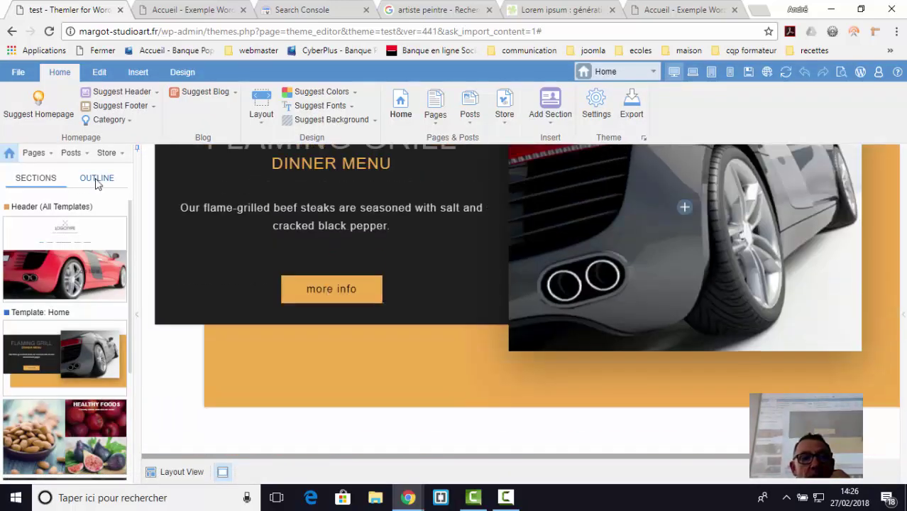
click(17, 74)
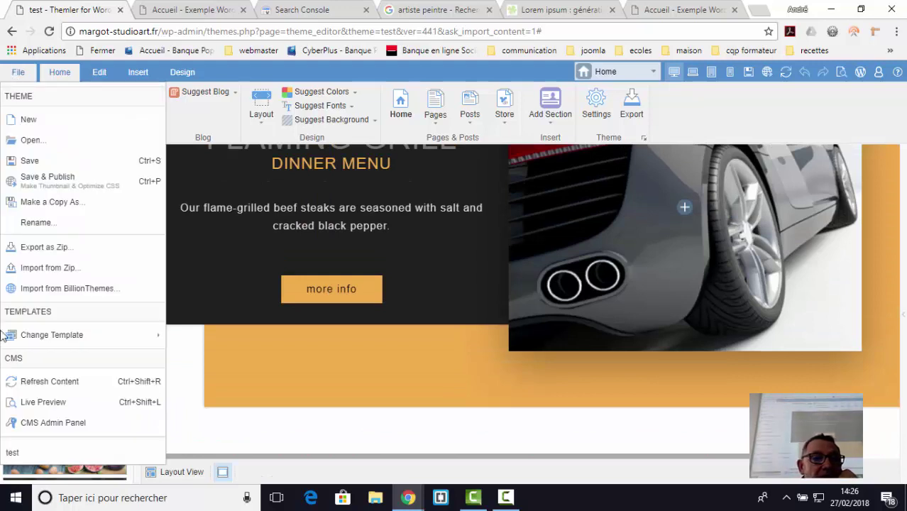
click(60, 73)
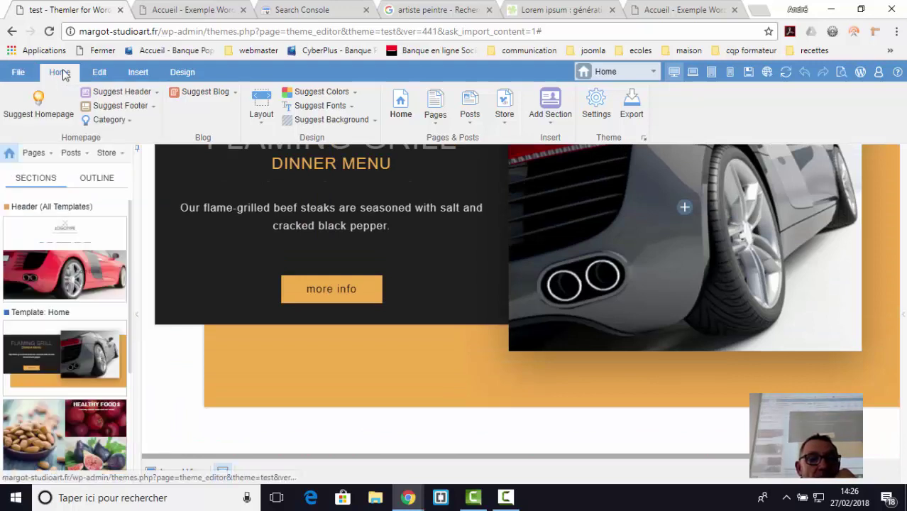
Switch the editor to the Blog template, then to the Post template.
click(623, 71)
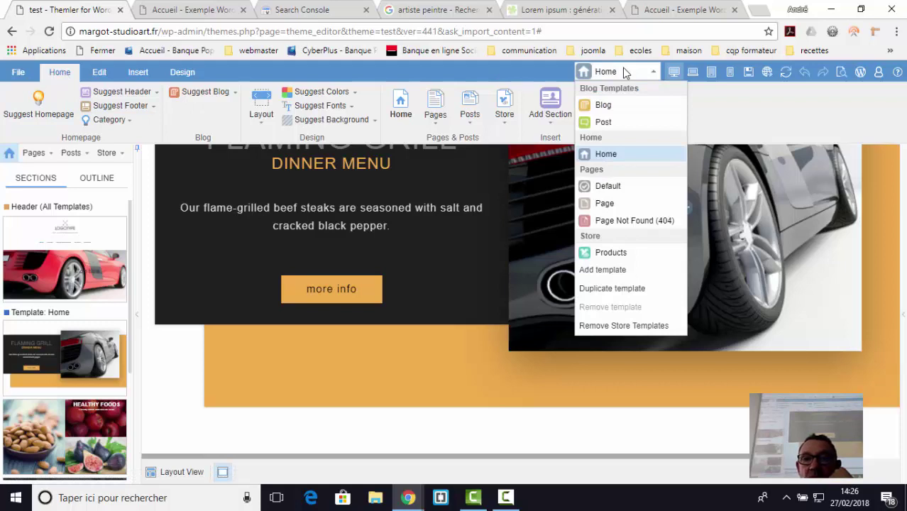
click(604, 105)
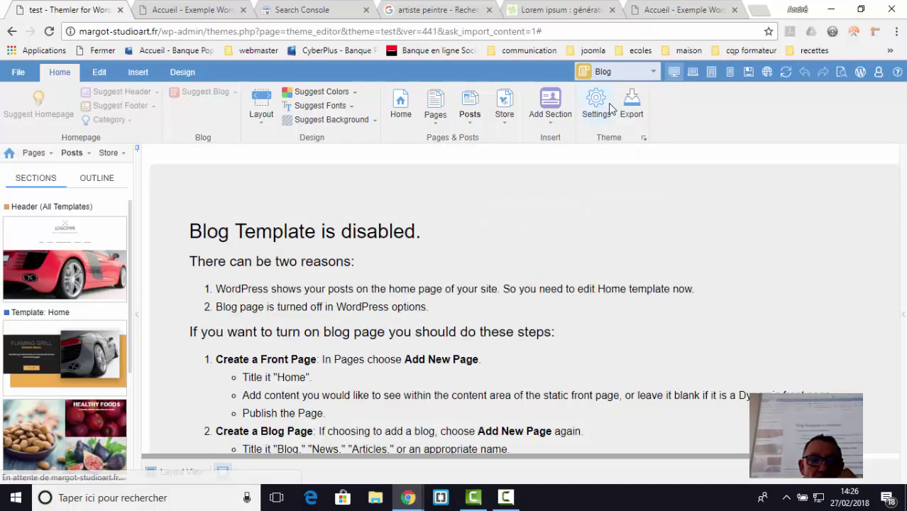
scroll(624, 323, down, 10)
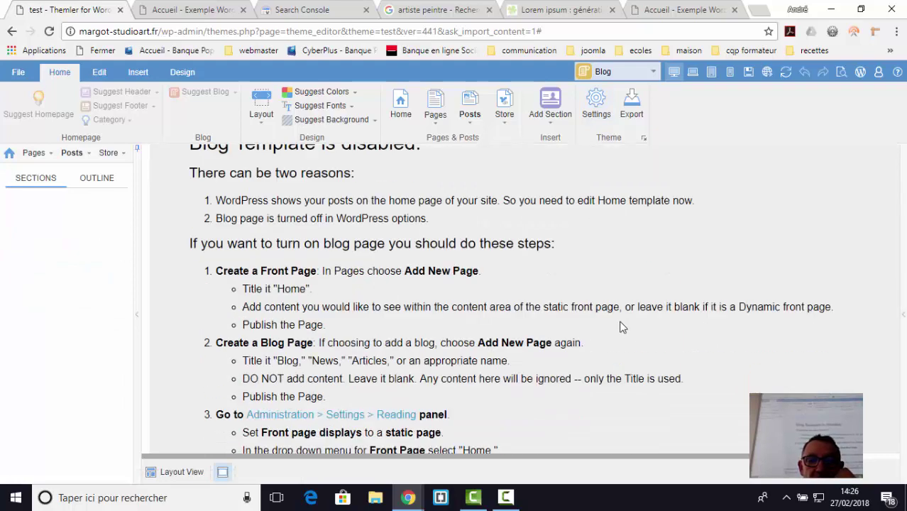
scroll(631, 325, up, 10)
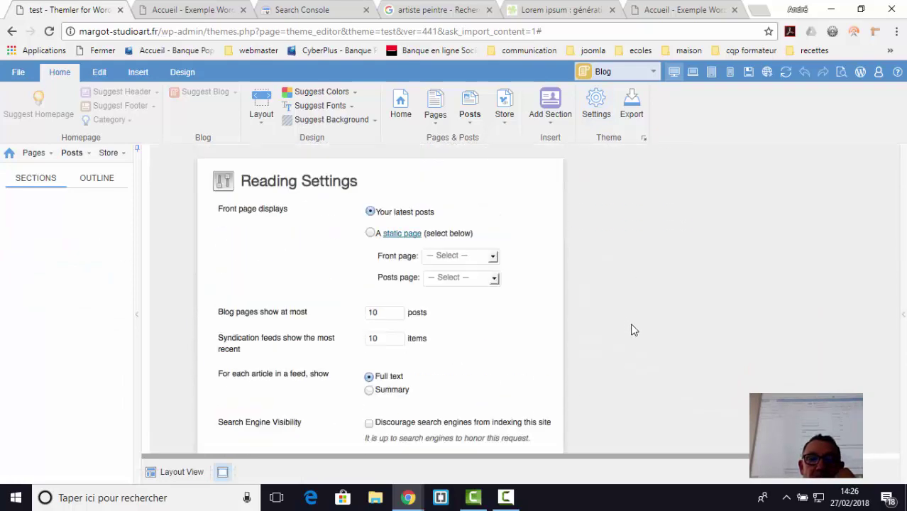
click(624, 75)
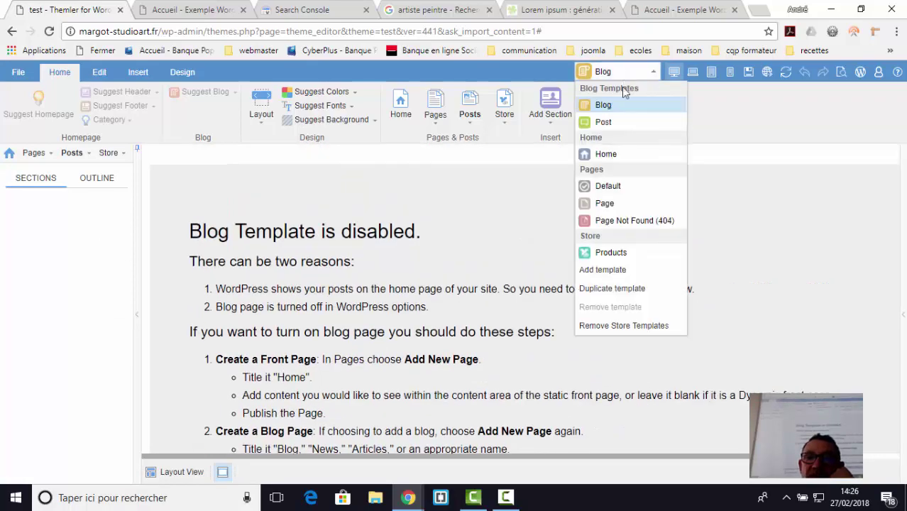
click(615, 121)
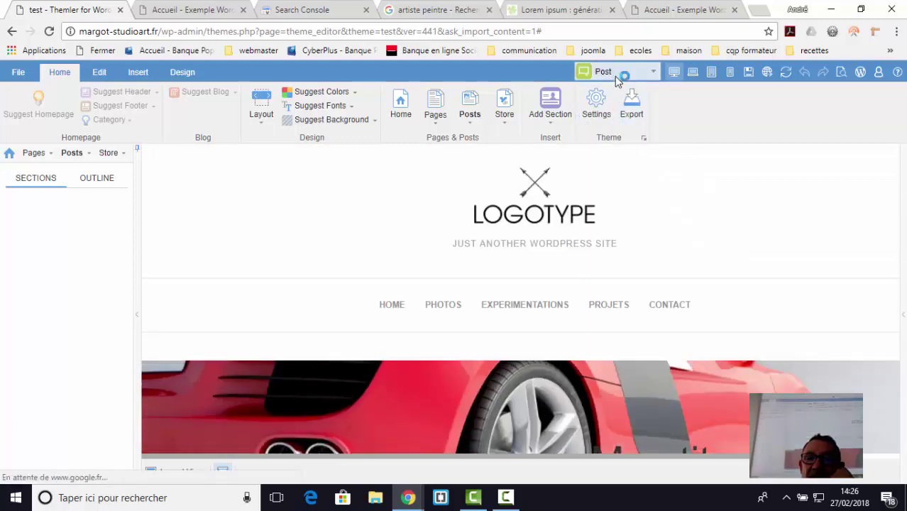
Switch to editing the Default template and scroll through it.
click(615, 74)
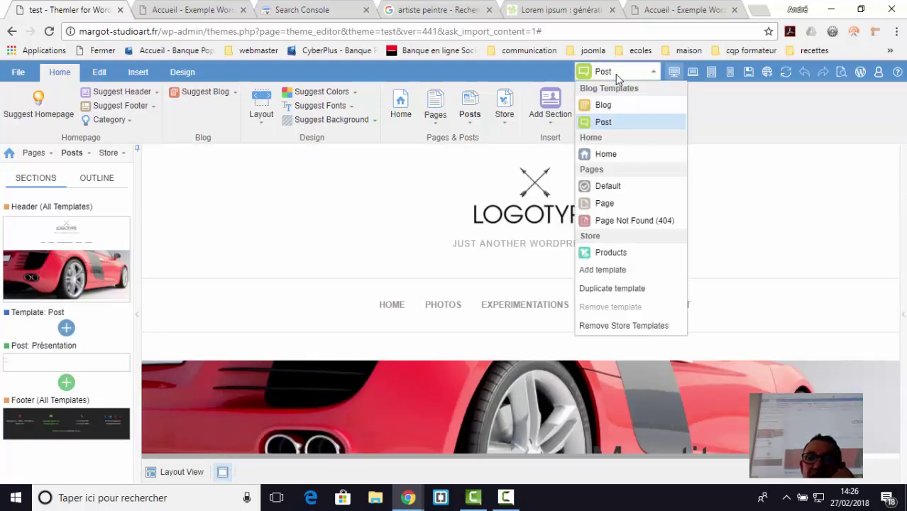
click(609, 186)
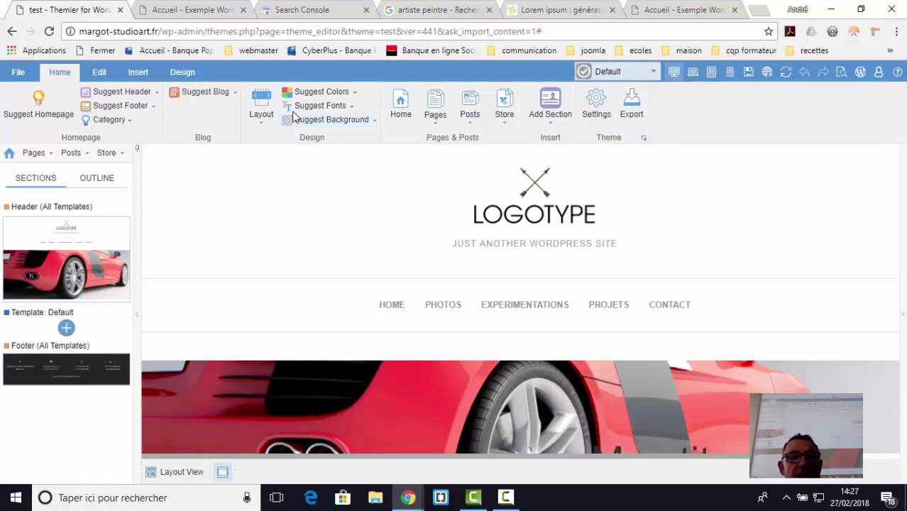
scroll(376, 153, down, 10)
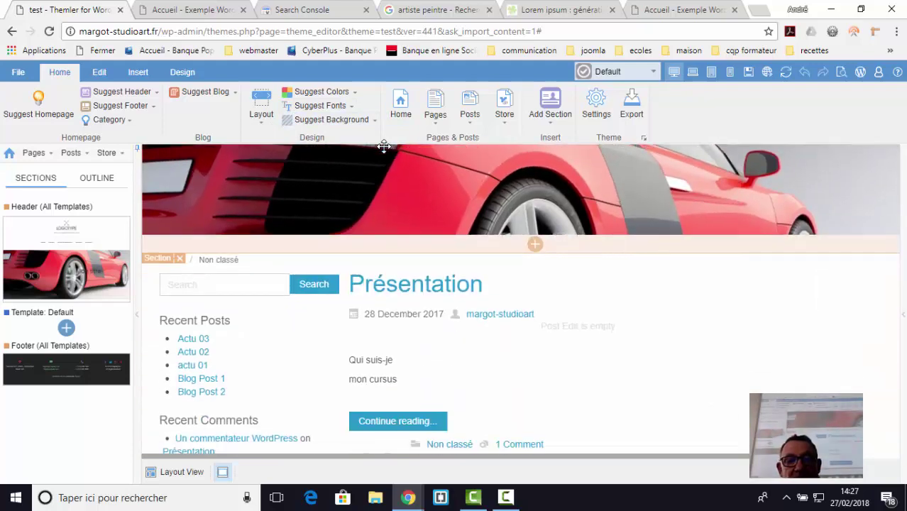
scroll(314, 192, down, 4)
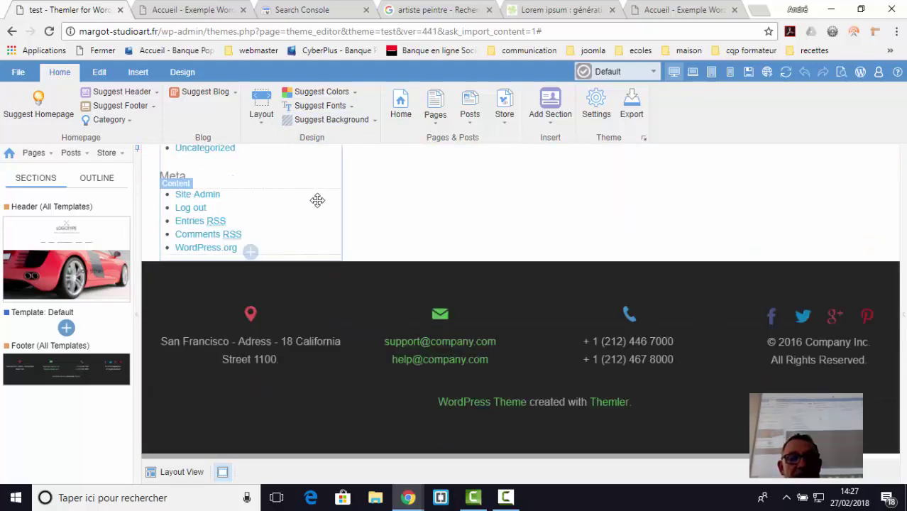
scroll(327, 196, up, 4)
scroll(327, 196, up, 10)
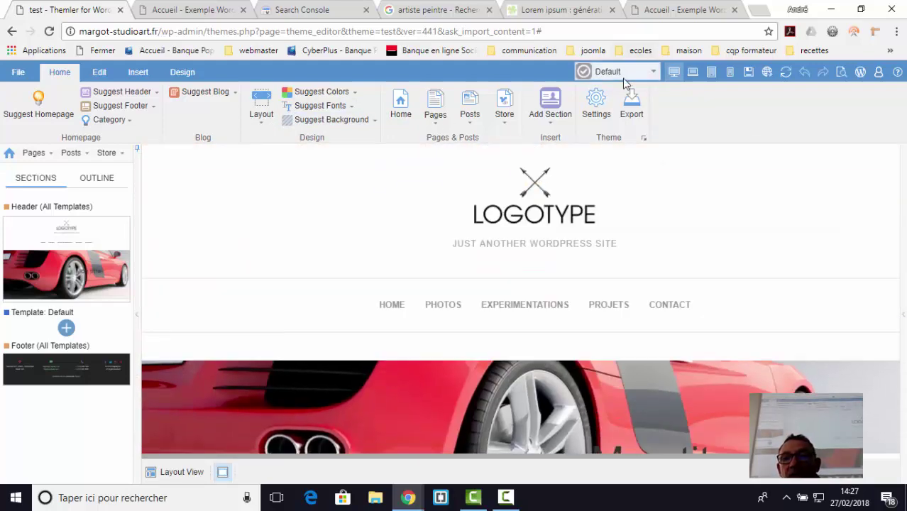
Open the Products template and read through its WooCommerce-templates-disabled notice.
click(625, 77)
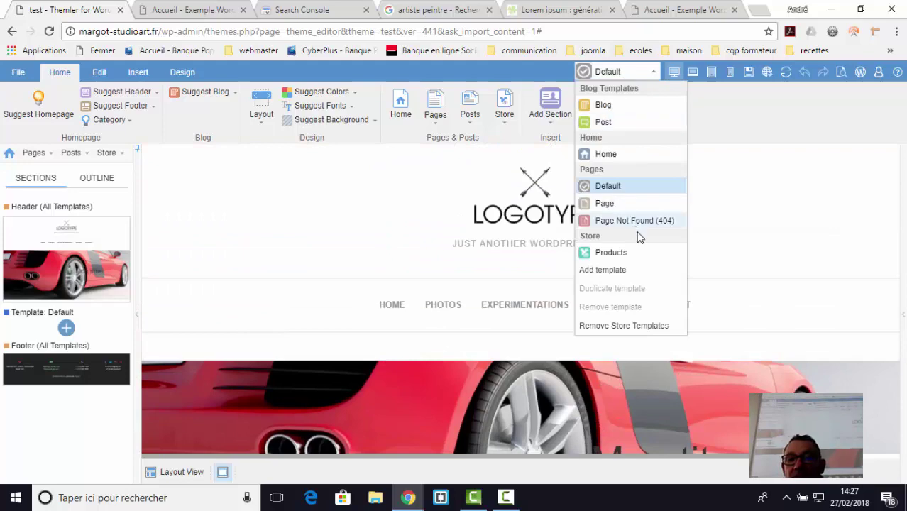
click(610, 252)
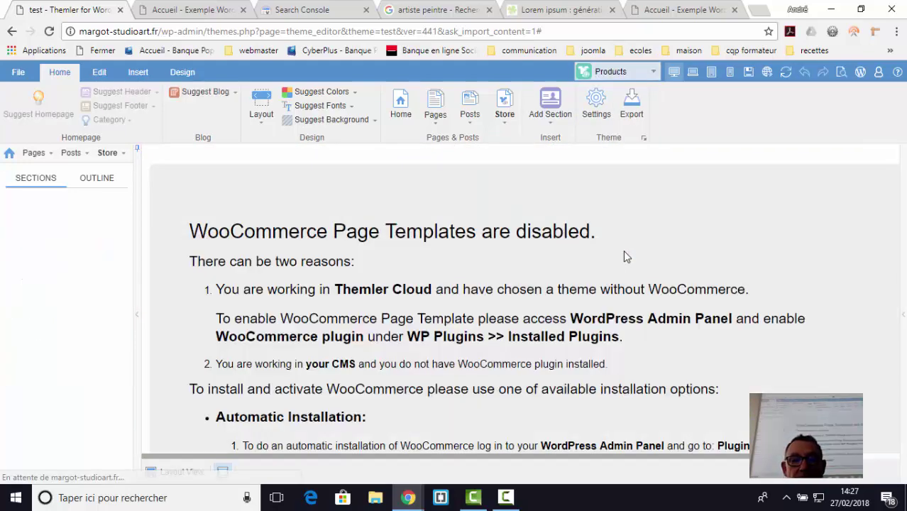
scroll(625, 255, down, 4)
scroll(625, 254, down, 3)
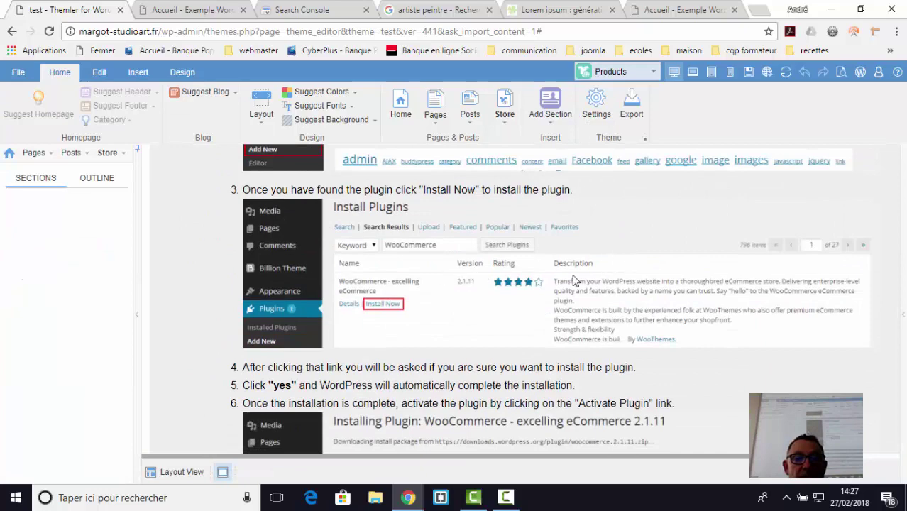
scroll(676, 280, down, 2)
scroll(638, 274, up, 6)
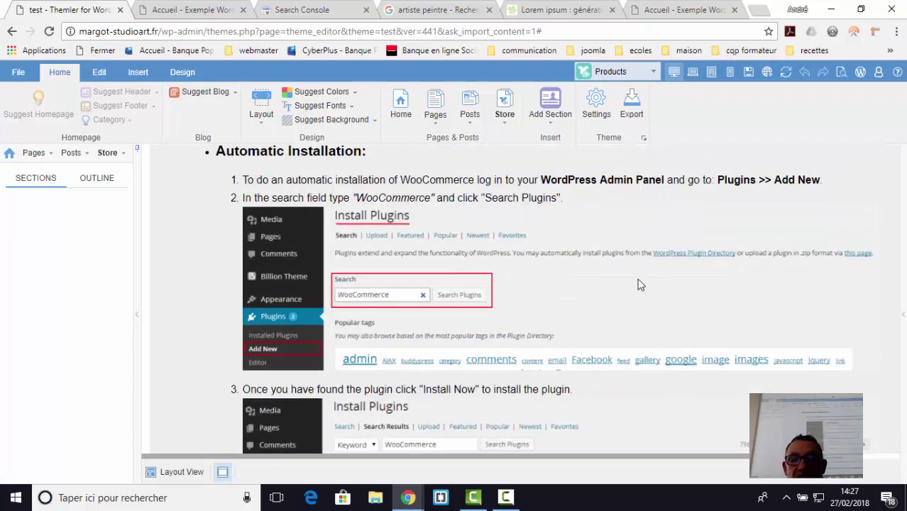
scroll(633, 270, up, 1)
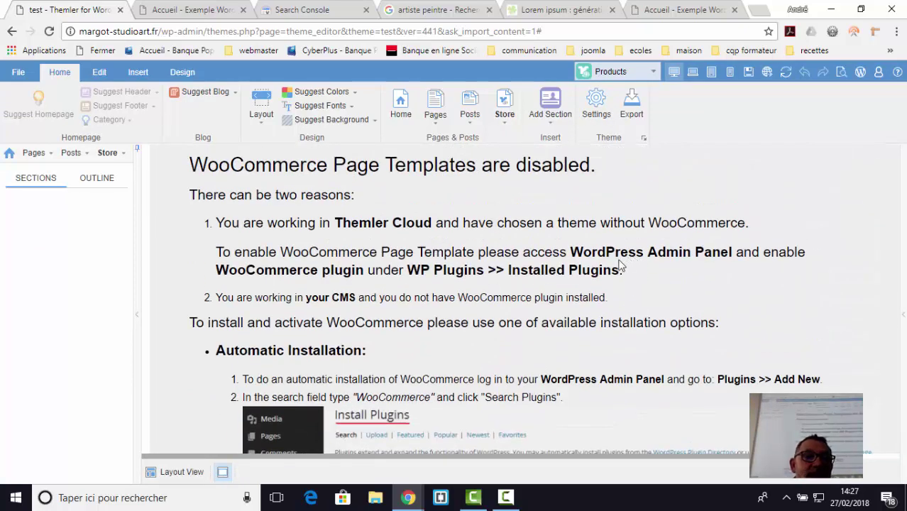
scroll(570, 226, down, 9)
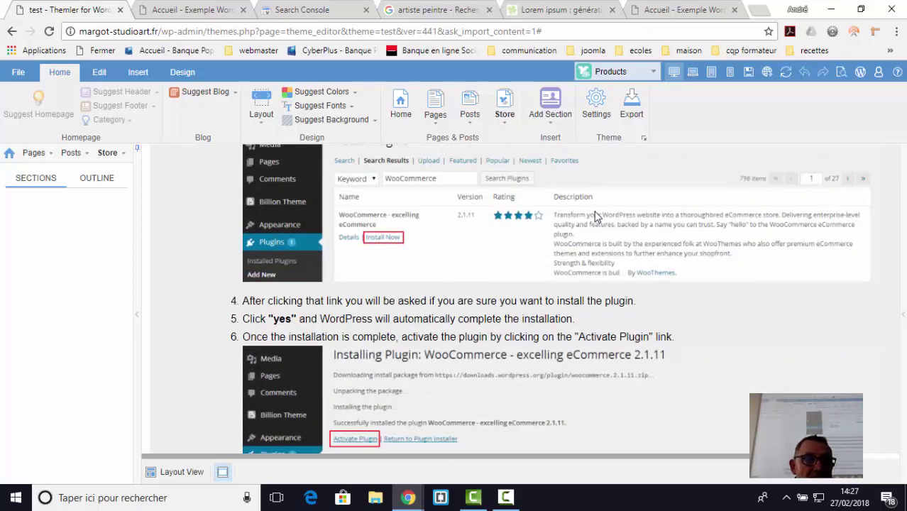
scroll(594, 210, up, 9)
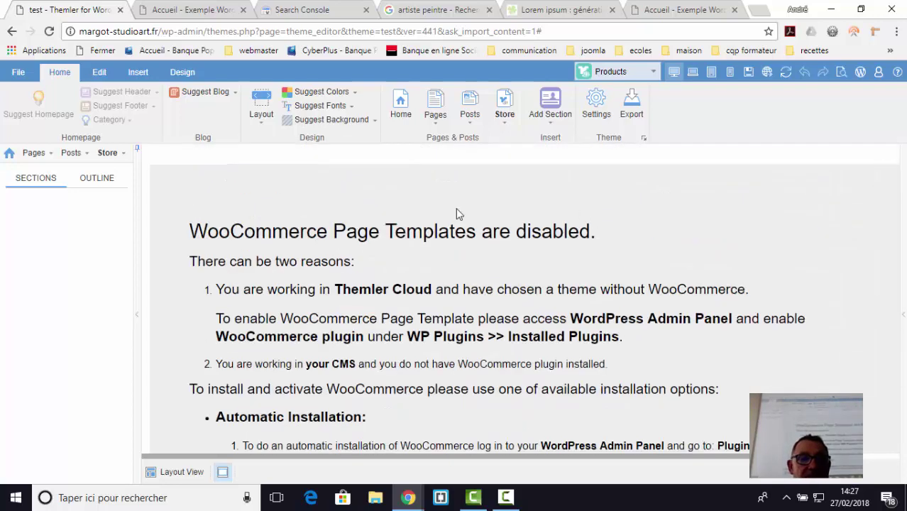
scroll(683, 202, down, 12)
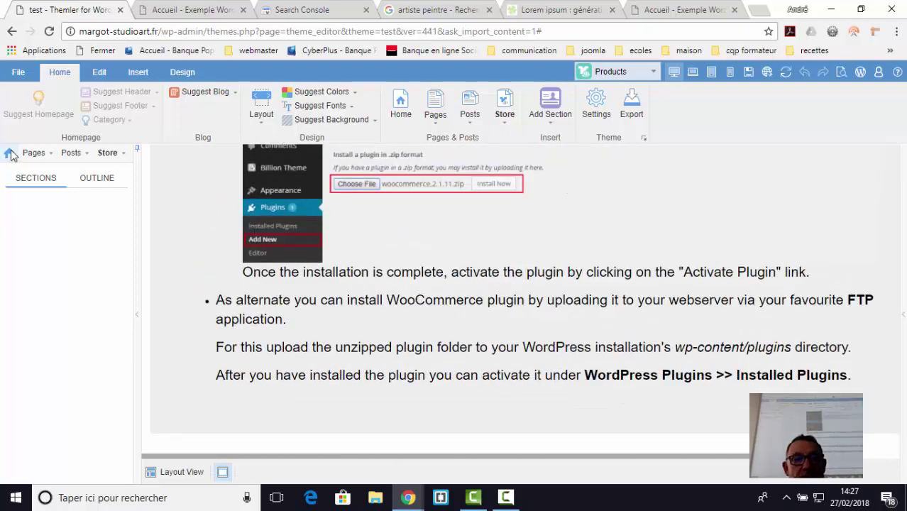
click(19, 73)
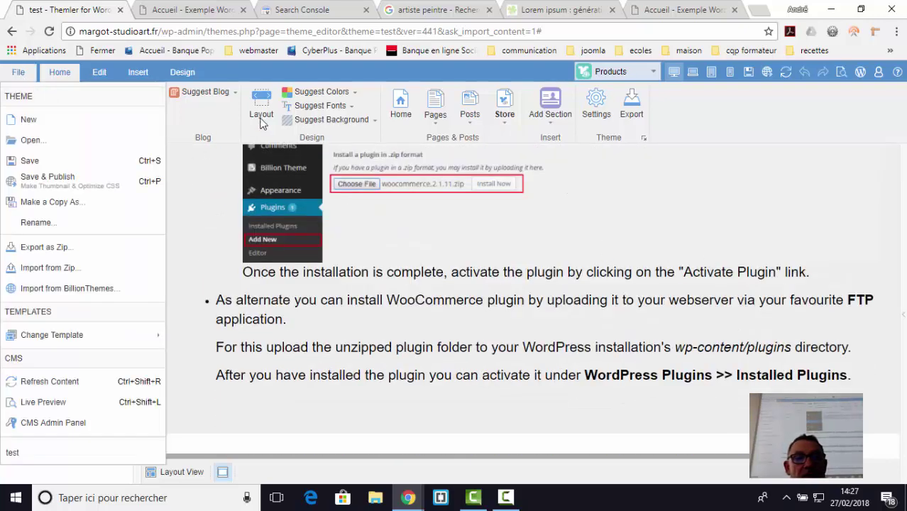
Browse the Design tab's theme font list and close it unchanged.
click(193, 73)
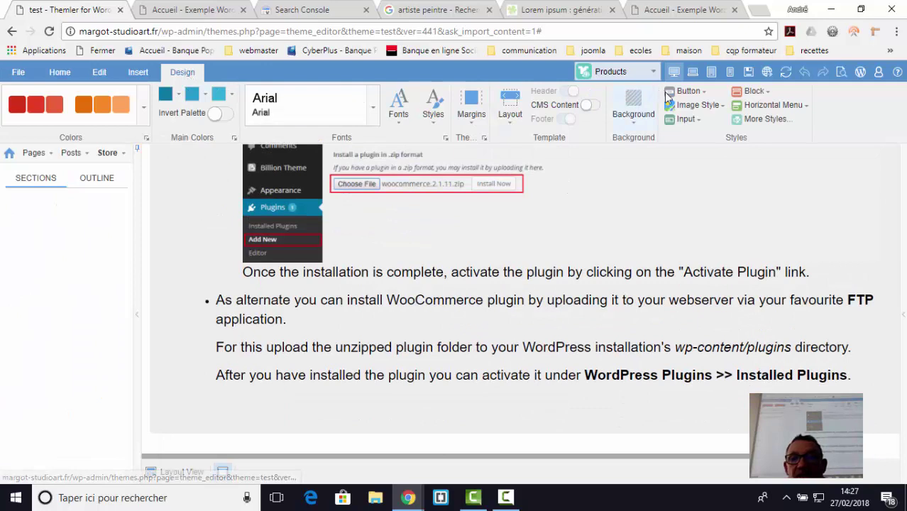
click(372, 111)
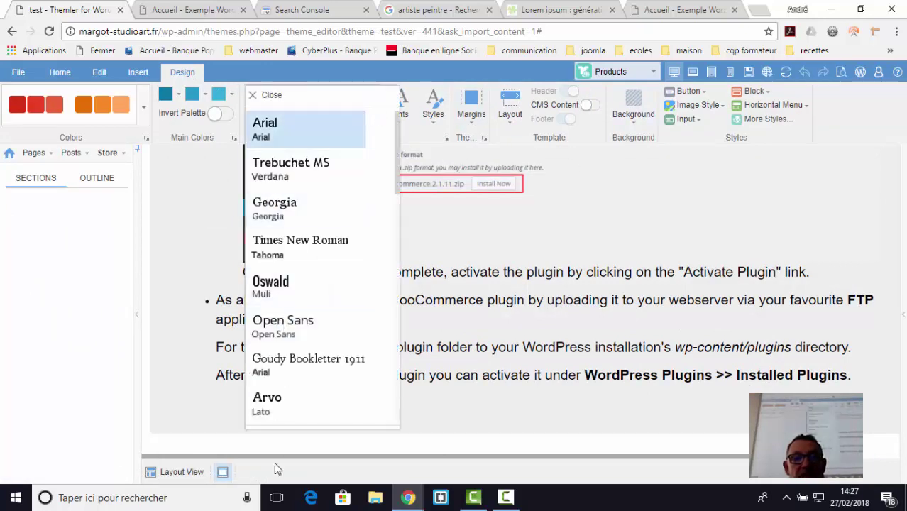
scroll(300, 323, down, 5)
click(496, 219)
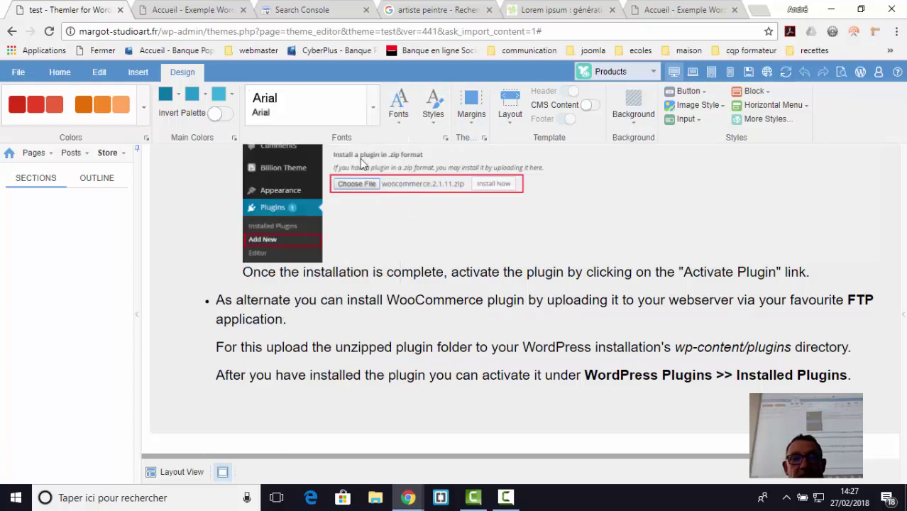
Open the Styles panel's text and heading font settings.
click(398, 122)
click(411, 189)
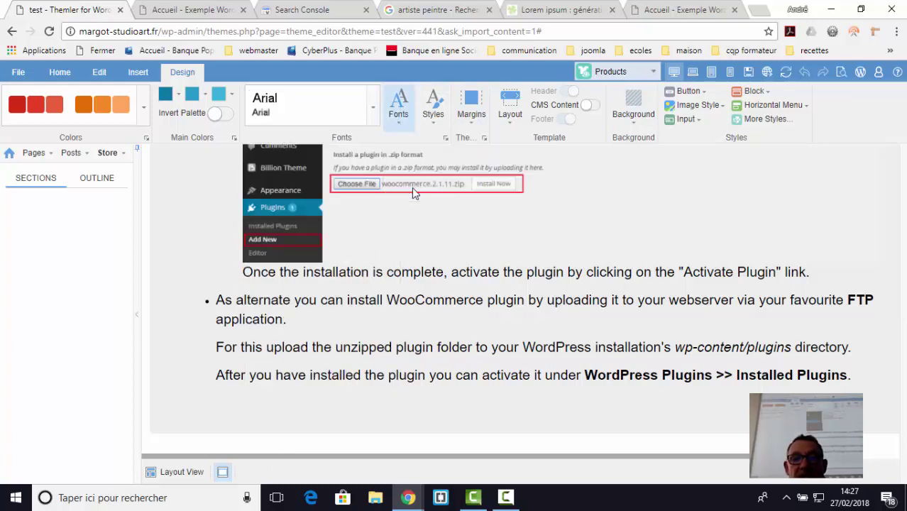
click(434, 124)
mouse_move(447, 146)
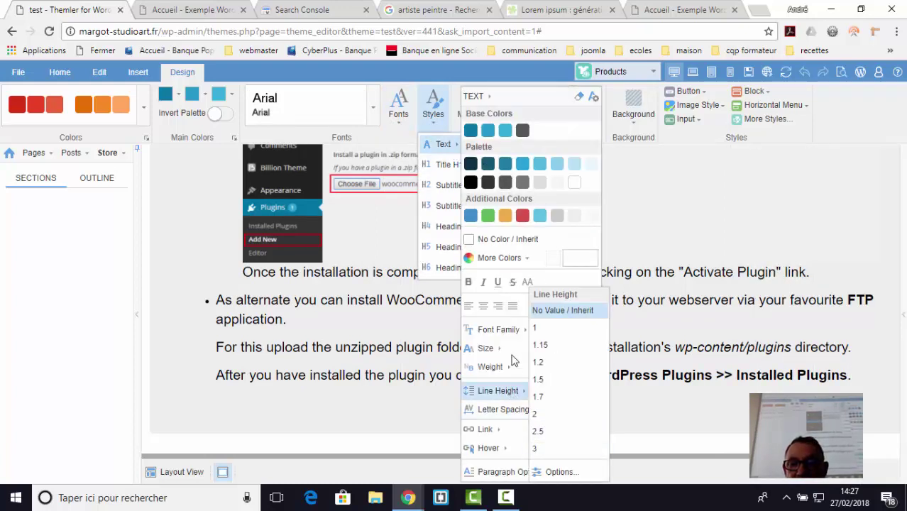
mouse_move(508, 334)
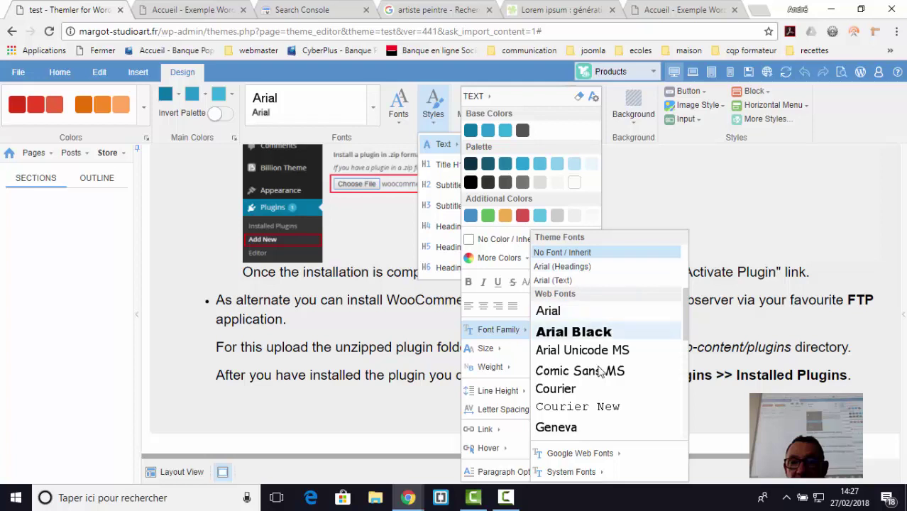
Choose Junge from the Google Web Fonts list as the body text font.
scroll(568, 370, down, 1)
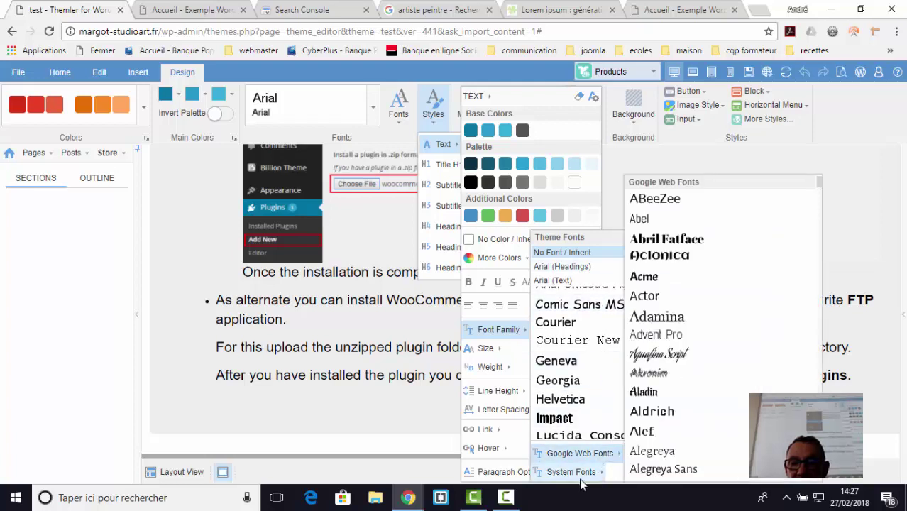
mouse_move(605, 454)
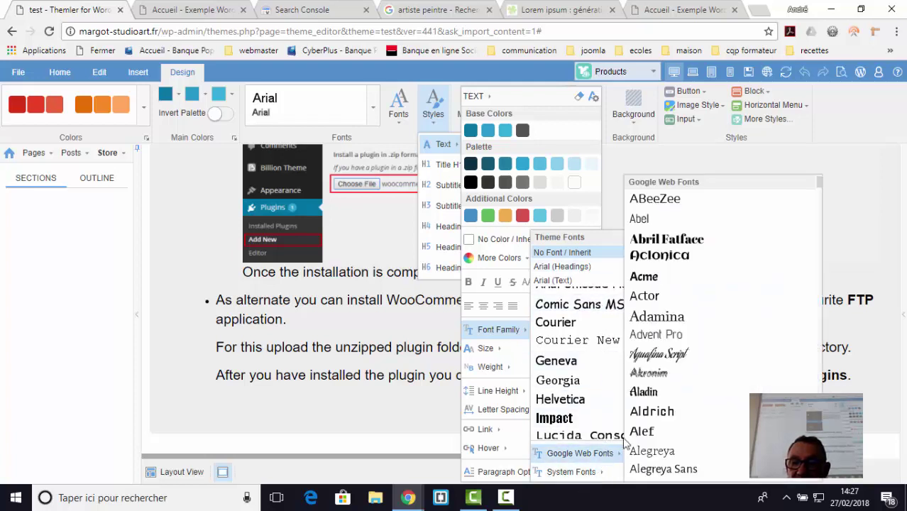
scroll(672, 367, down, 15)
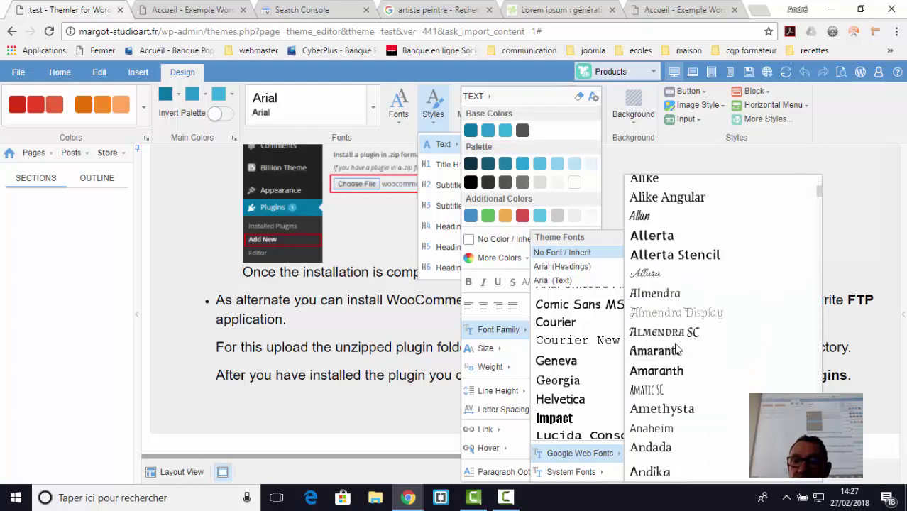
scroll(678, 345, down, 20)
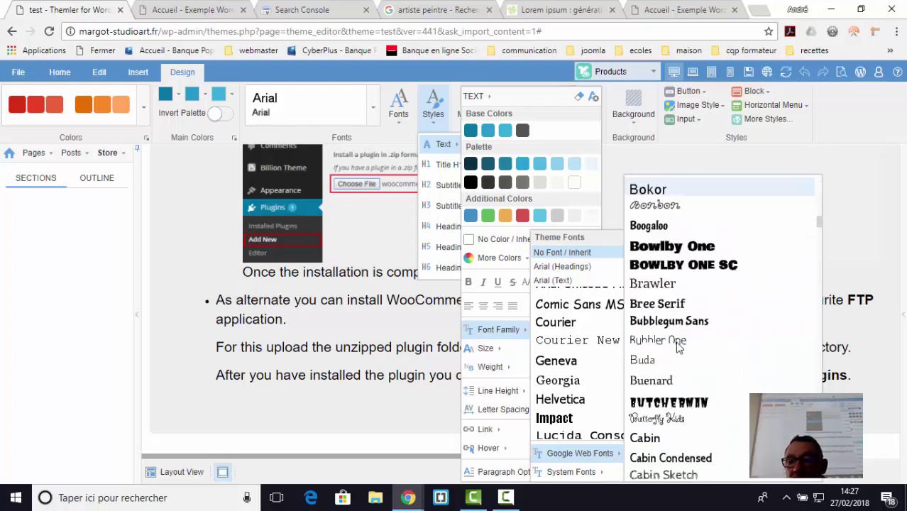
scroll(681, 346, down, 20)
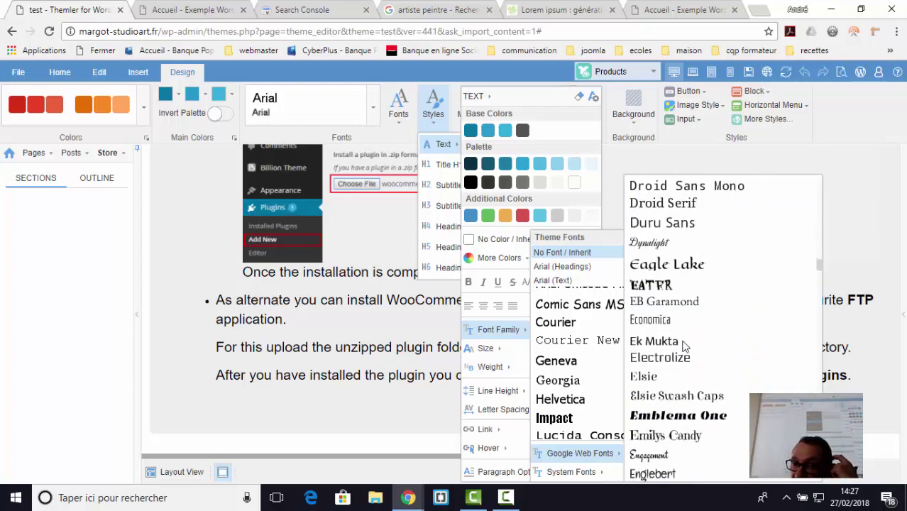
scroll(687, 345, down, 20)
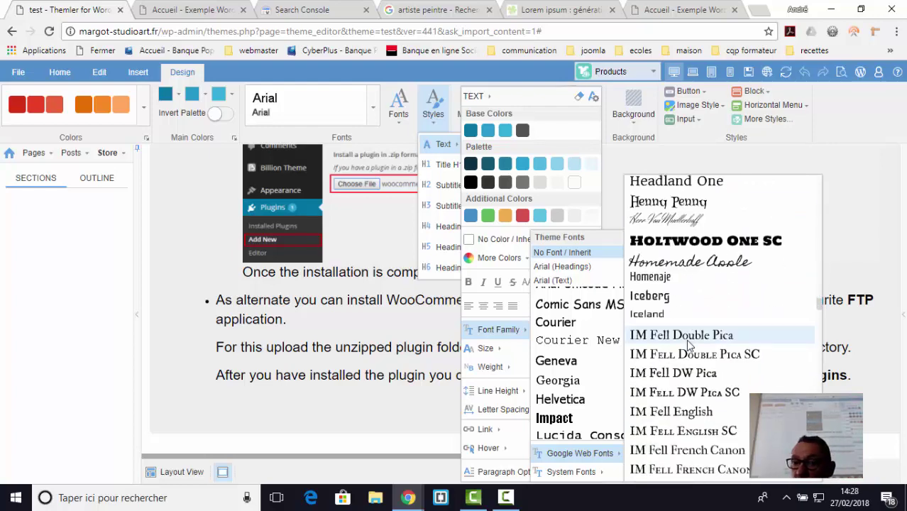
scroll(687, 346, down, 1)
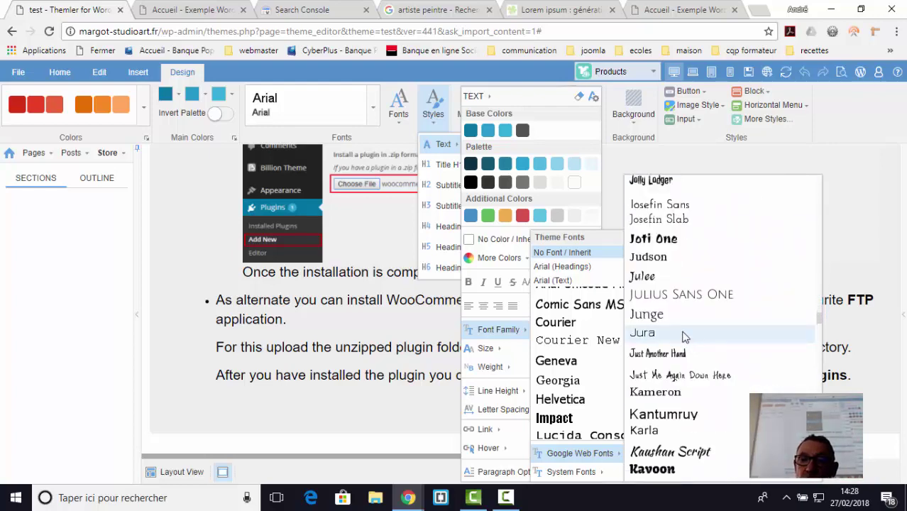
click(679, 316)
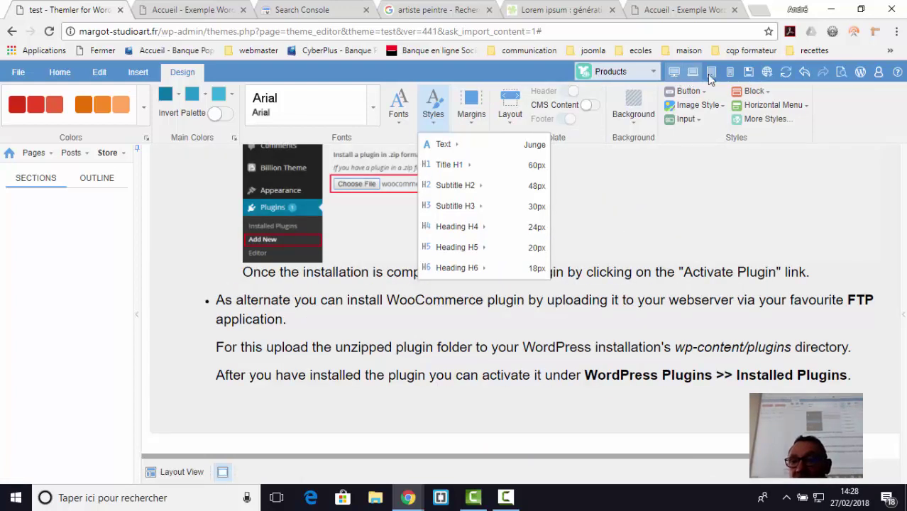
click(675, 239)
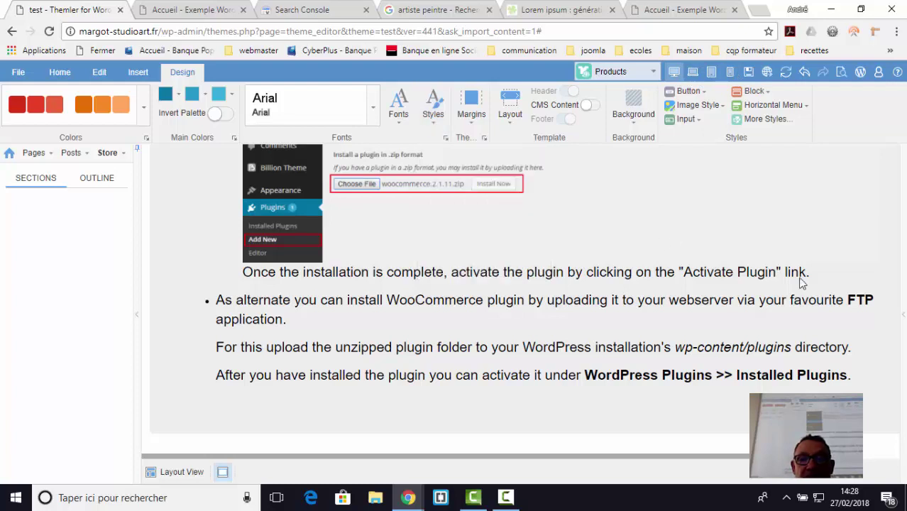
Toggle the element properties panel, then bring up the live site's Aliments Sains section.
click(903, 314)
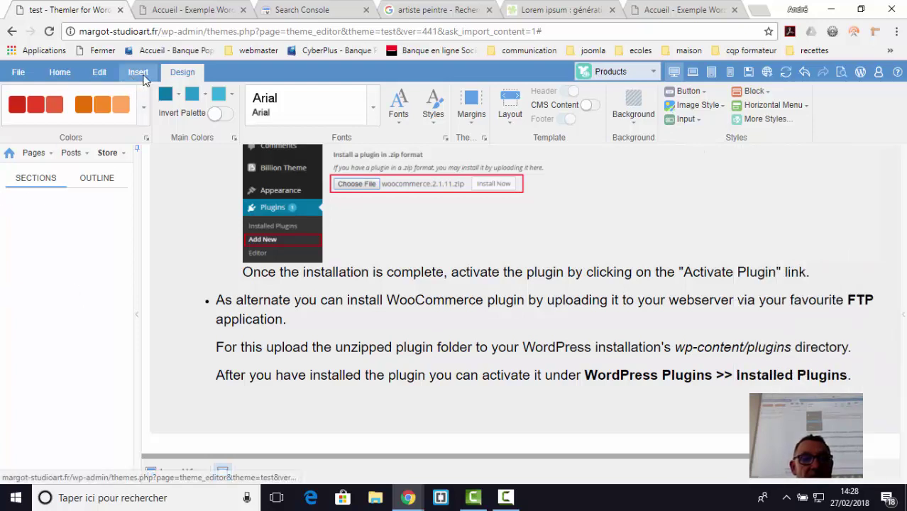
click(902, 317)
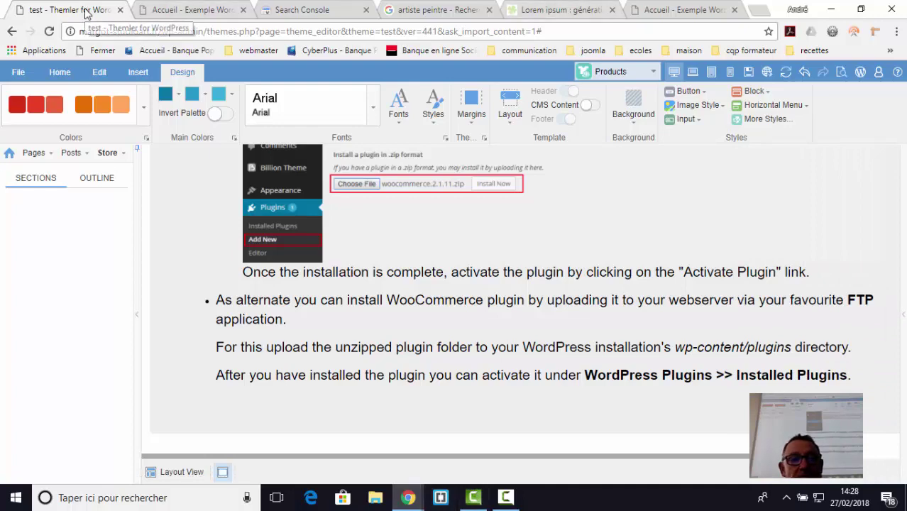
click(192, 12)
click(305, 12)
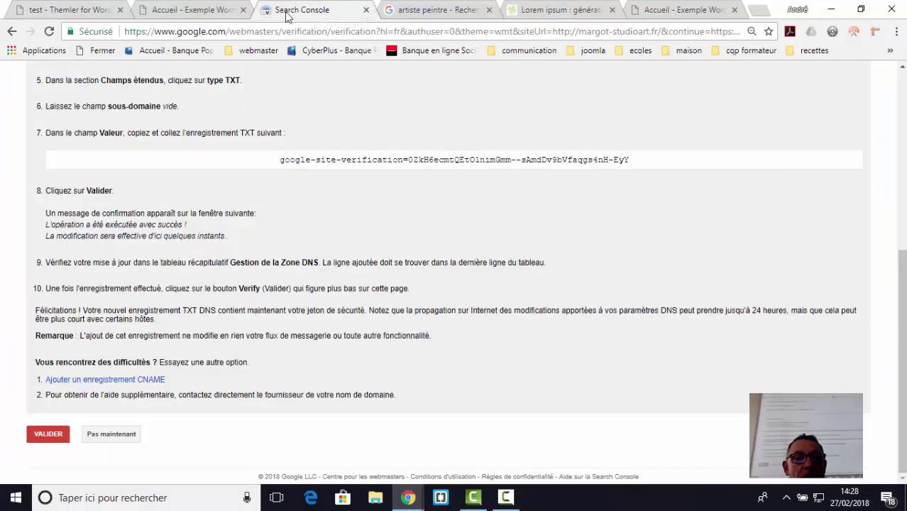
click(529, 9)
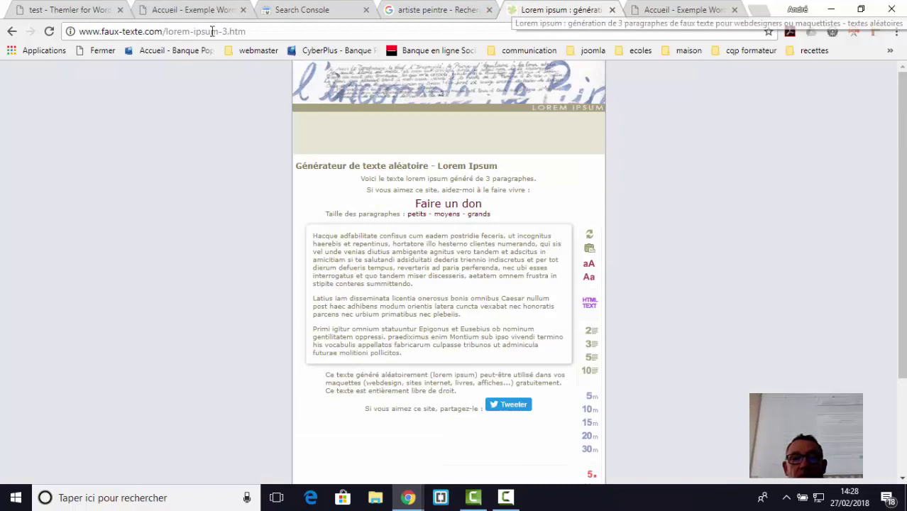
click(92, 8)
click(204, 12)
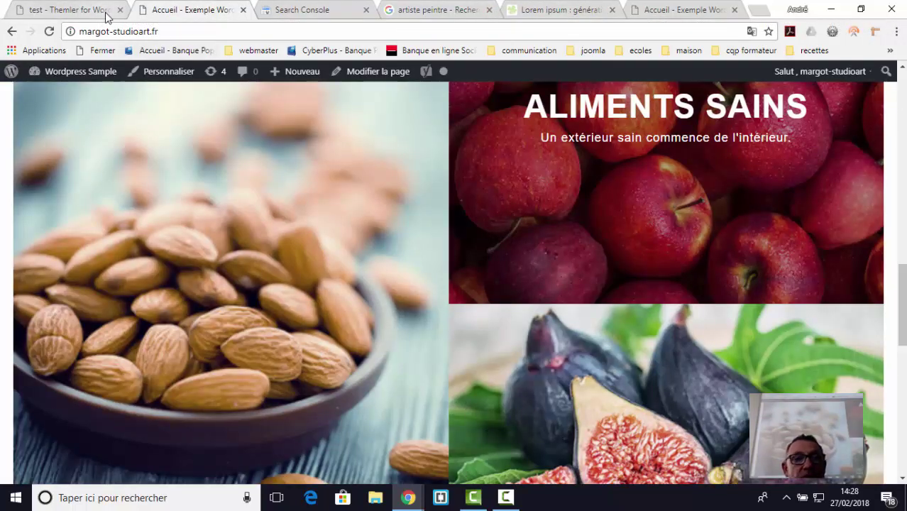
Go to the WordPress admin dashboard and scroll the menu down to the Yoast SEO entry.
mouse_move(63, 74)
click(59, 97)
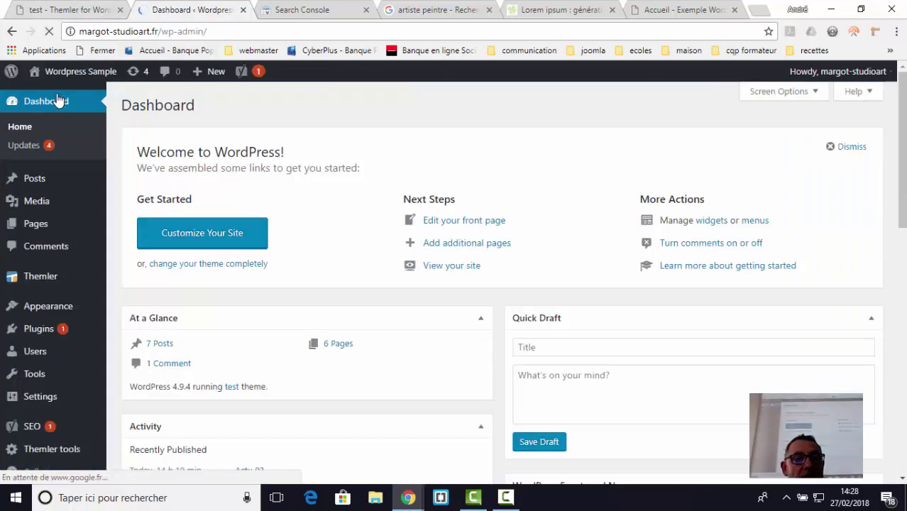
scroll(88, 283, down, 2)
mouse_move(24, 424)
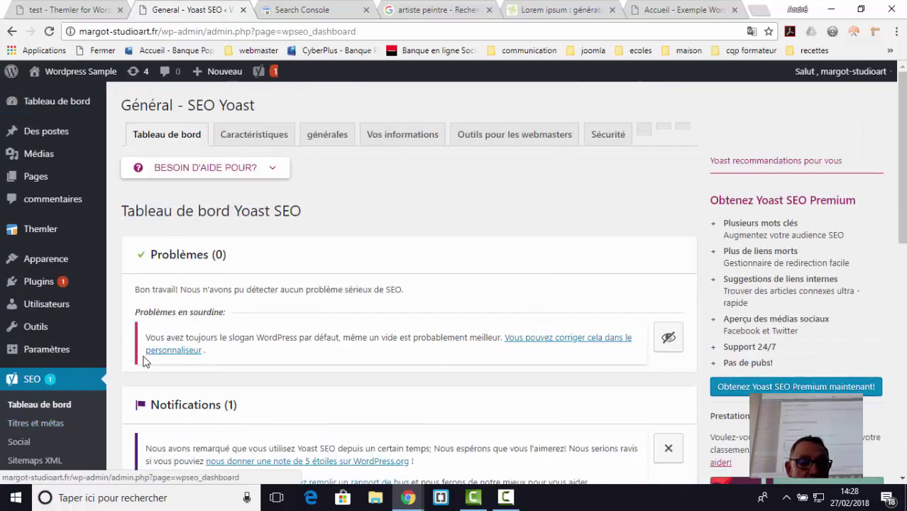
scroll(151, 337, down, 3)
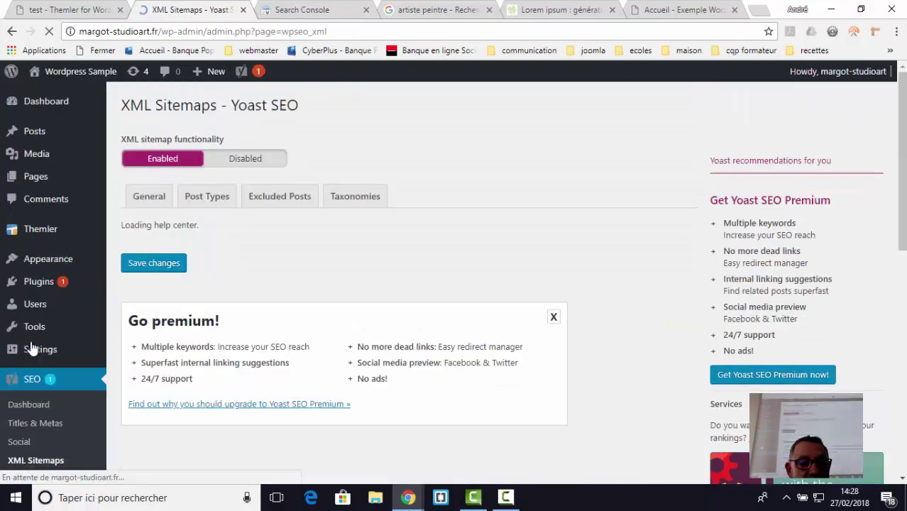
mouse_move(29, 352)
scroll(466, 299, down, 1)
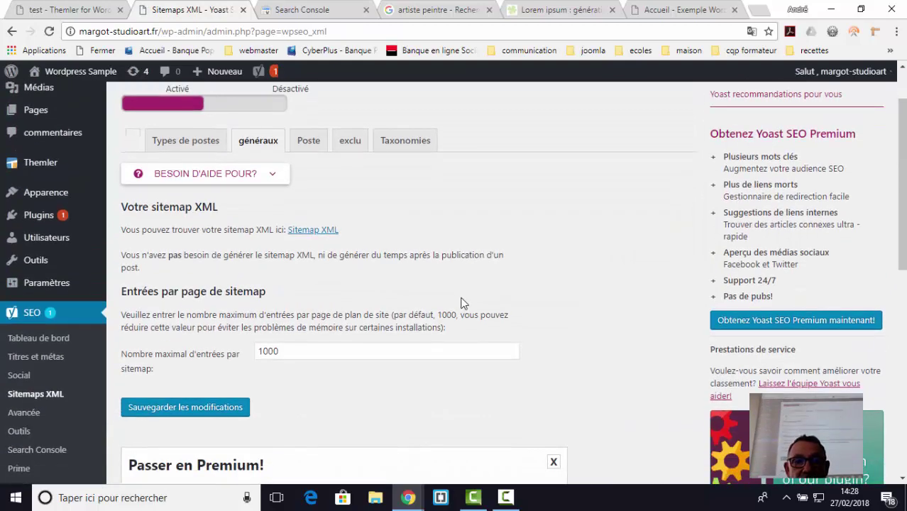
scroll(469, 296, down, 2)
scroll(468, 297, down, 1)
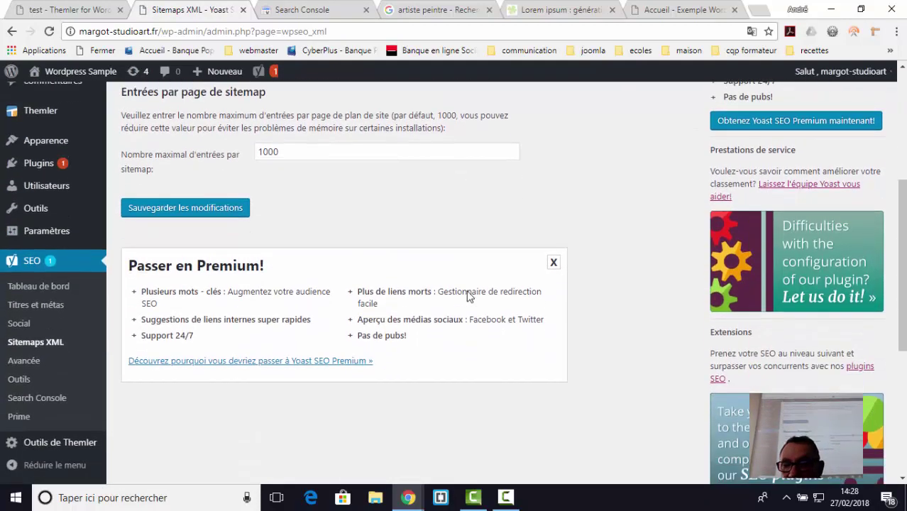
scroll(466, 288, down, 2)
scroll(284, 358, up, 2)
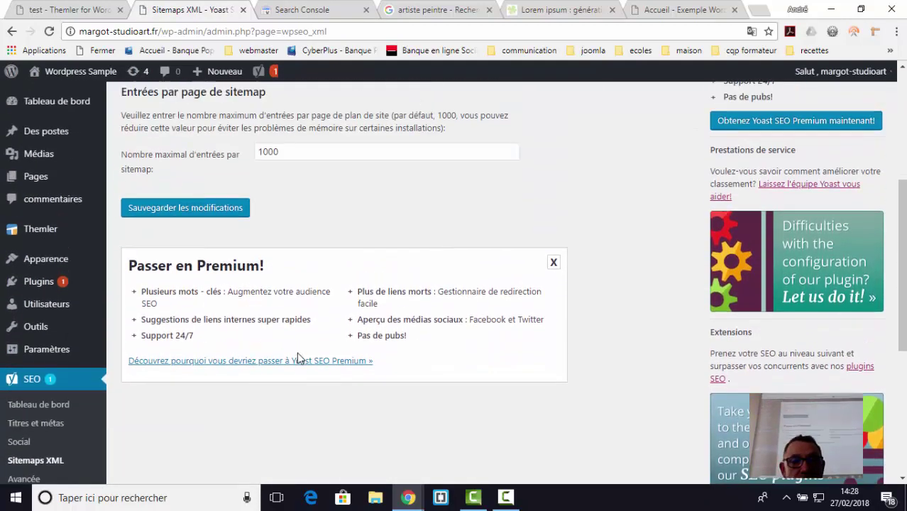
Confirm the Yoast XML sitemap is Enabled with 1000 entries per page, then open the sitemap index.
click(16, 460)
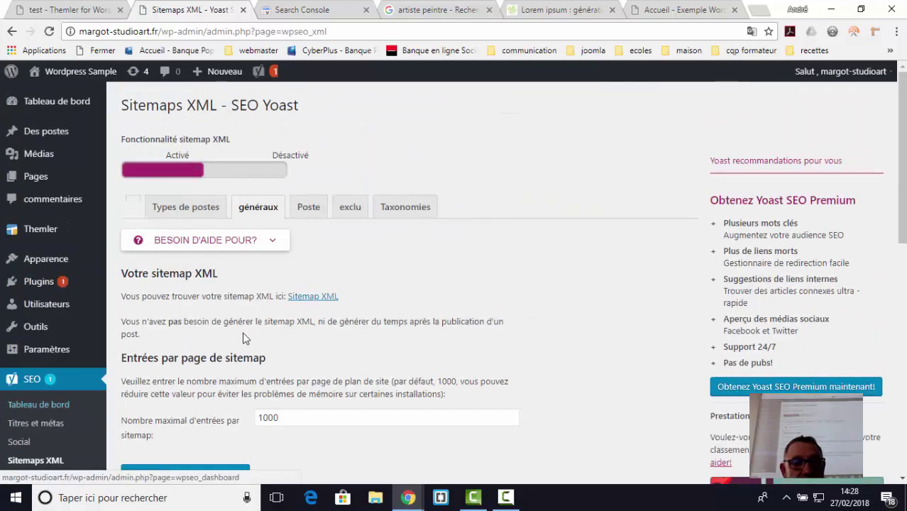
scroll(227, 349, down, 3)
scroll(245, 330, up, 1)
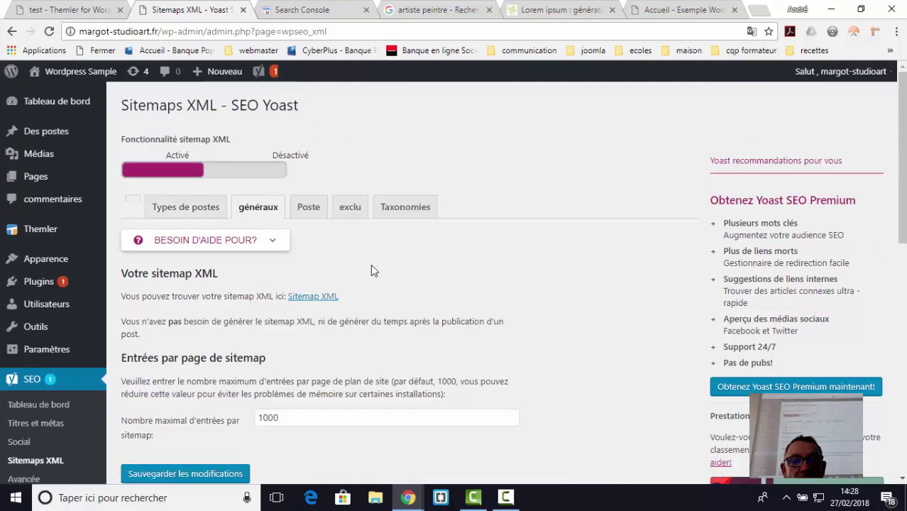
scroll(371, 265, down, 2)
scroll(373, 261, down, 2)
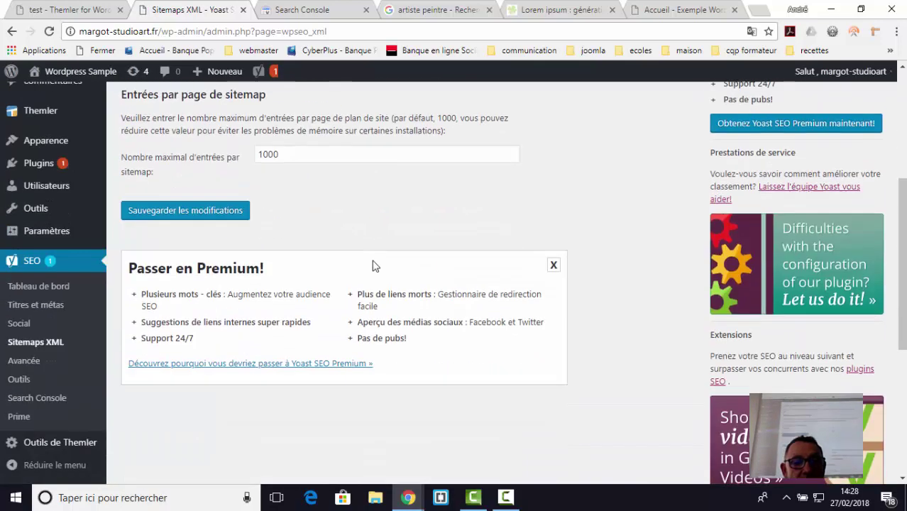
scroll(373, 259, up, 2)
click(305, 170)
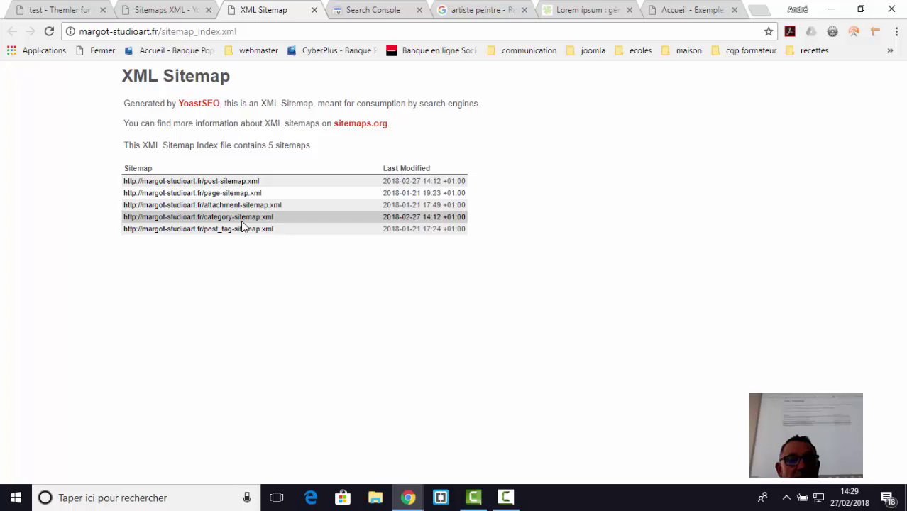
Review the posts (7 URLs), pages and attachment sitemaps from the index.
click(239, 183)
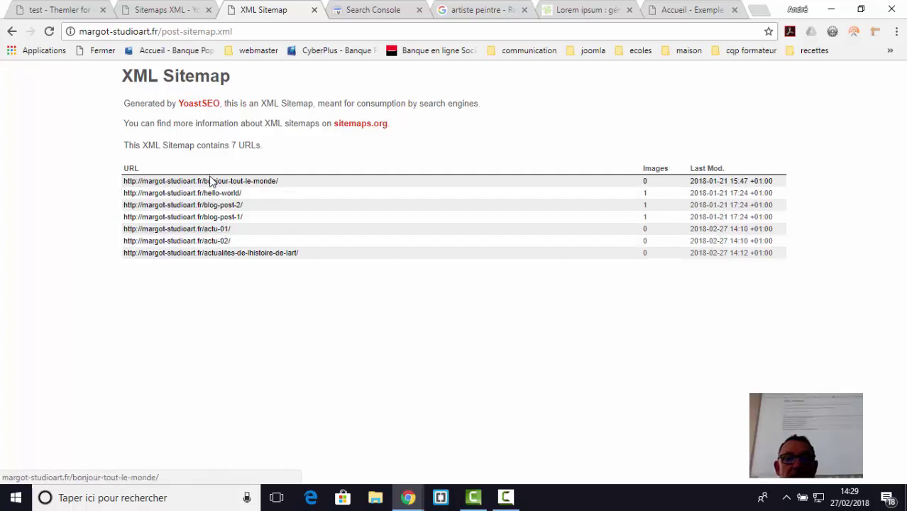
click(12, 33)
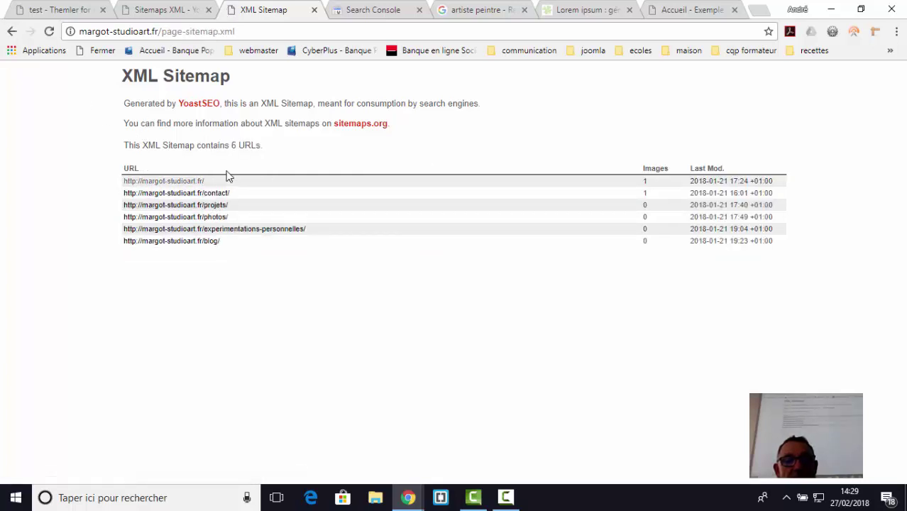
click(12, 33)
click(204, 205)
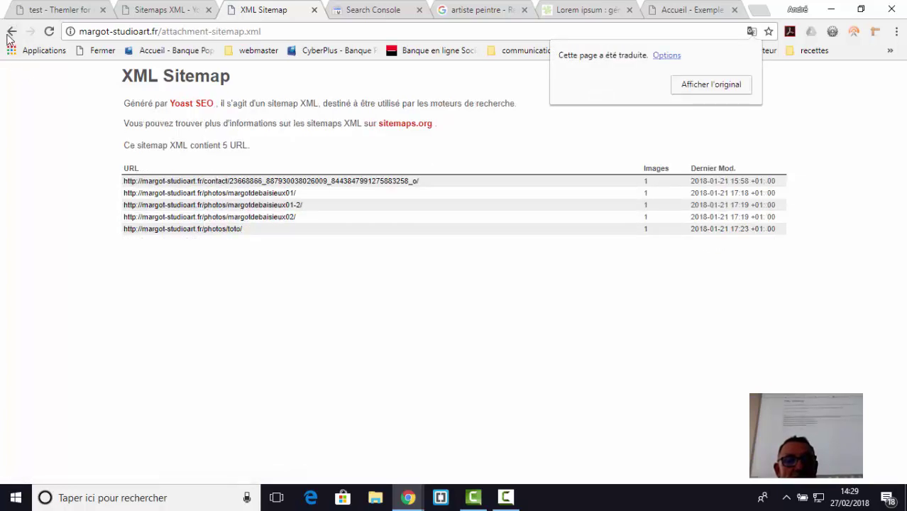
click(11, 33)
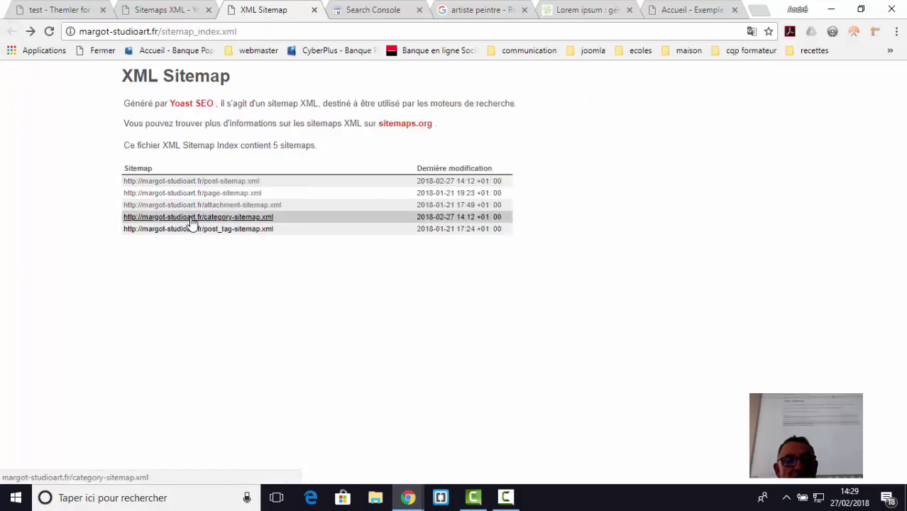
Review the category and tag (2 URLs) sitemaps, then switch to the Search Console verification page.
click(192, 218)
click(11, 32)
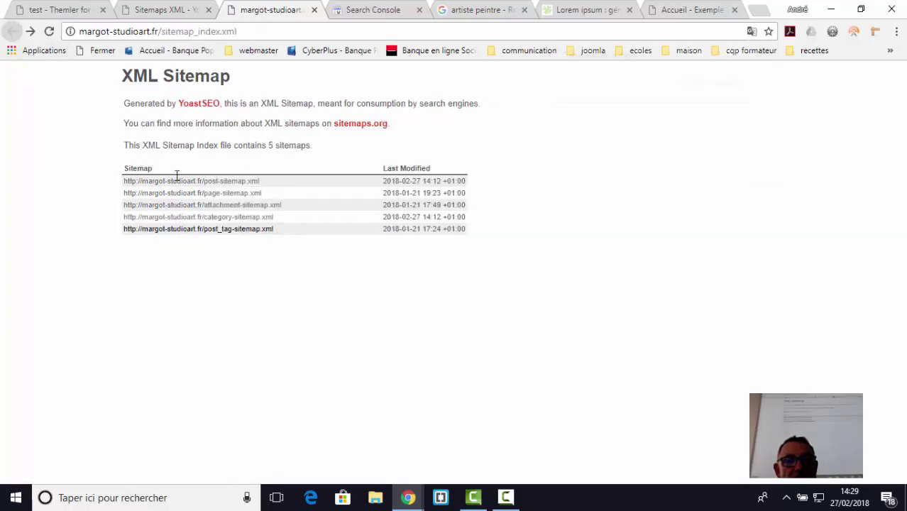
click(220, 230)
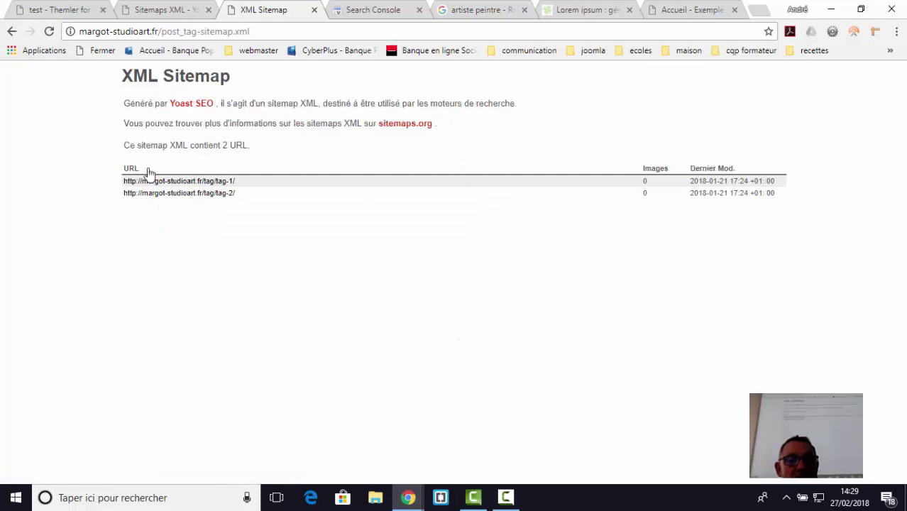
click(12, 33)
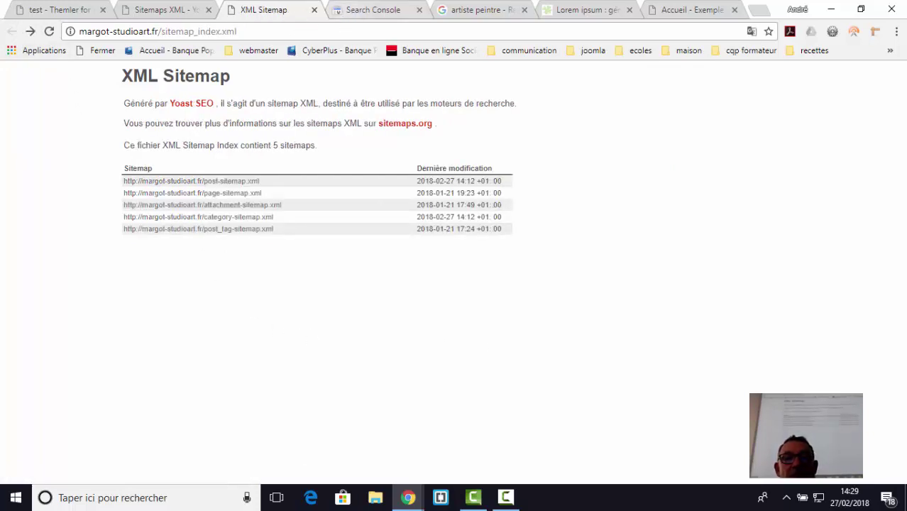
click(354, 11)
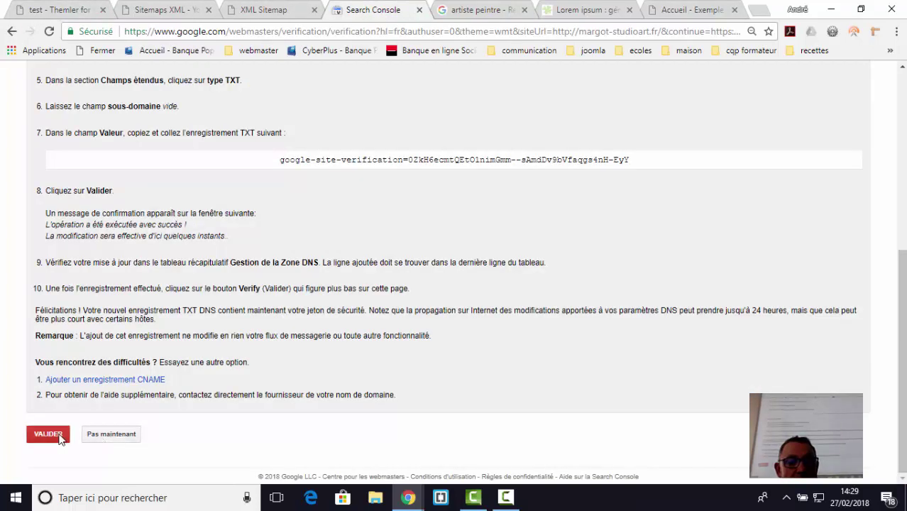
Start DNS TXT verification of the unconfirmed margot-studioart.fr property from the Search Console property list.
click(11, 31)
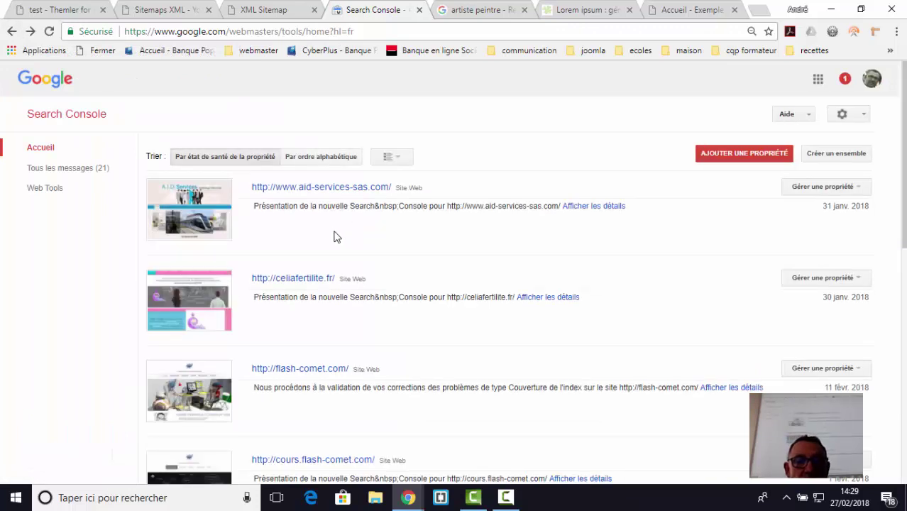
scroll(337, 238, down, 1)
scroll(339, 235, down, 4)
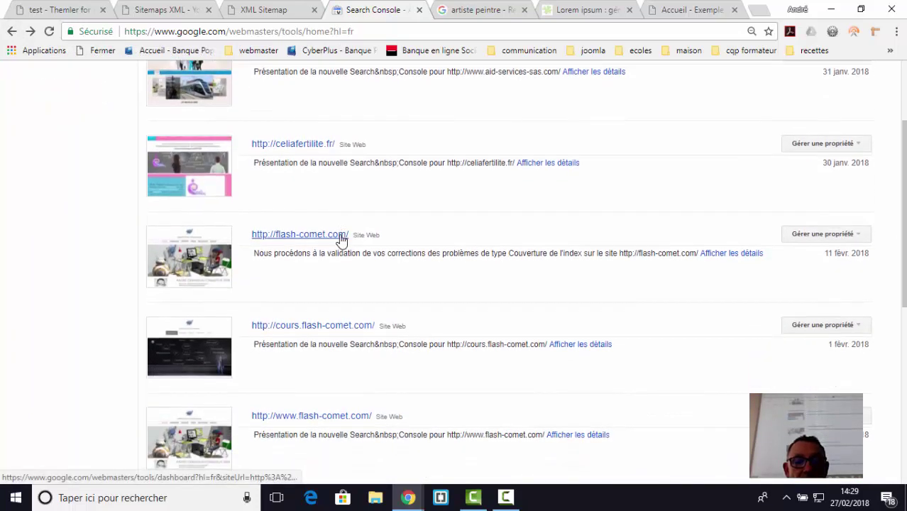
scroll(339, 237, down, 3)
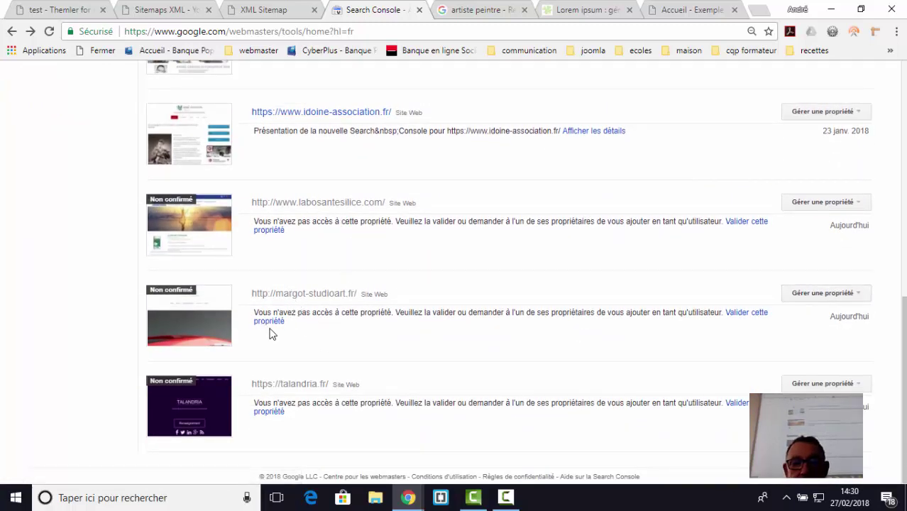
click(763, 318)
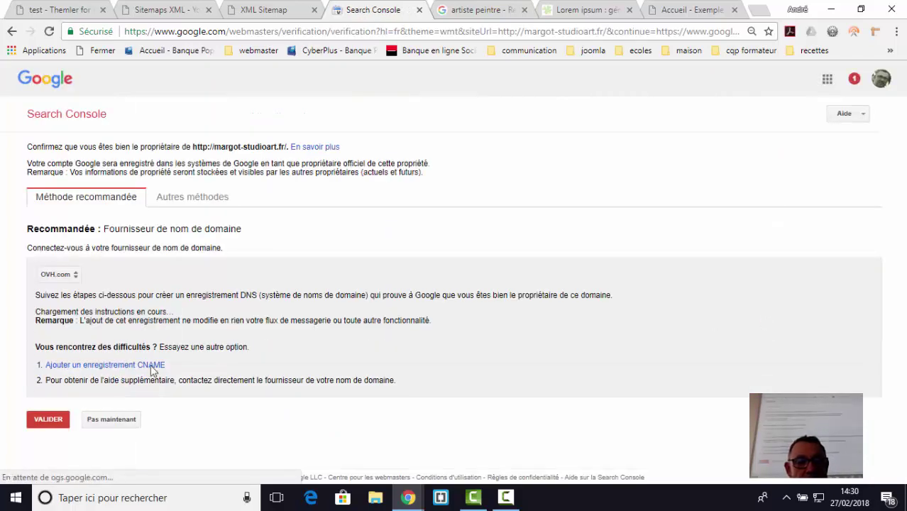
scroll(139, 355, down, 2)
scroll(139, 355, down, 2)
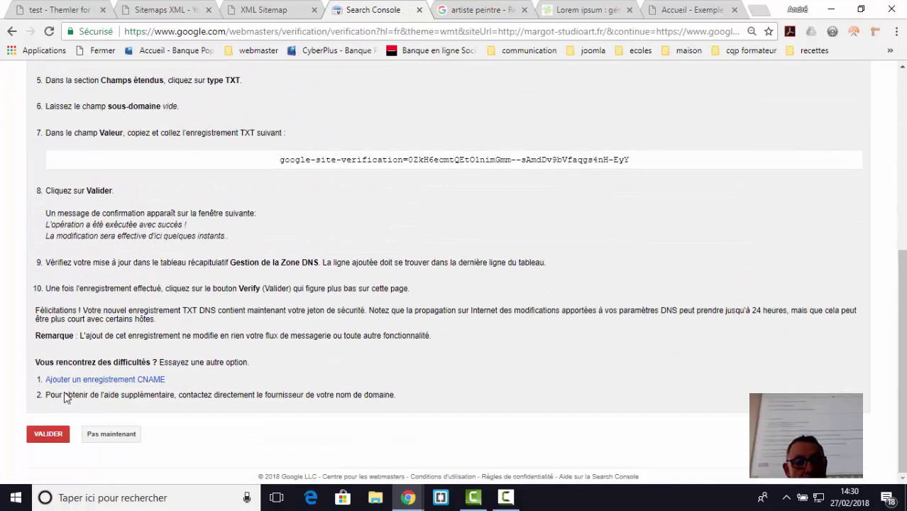
click(49, 438)
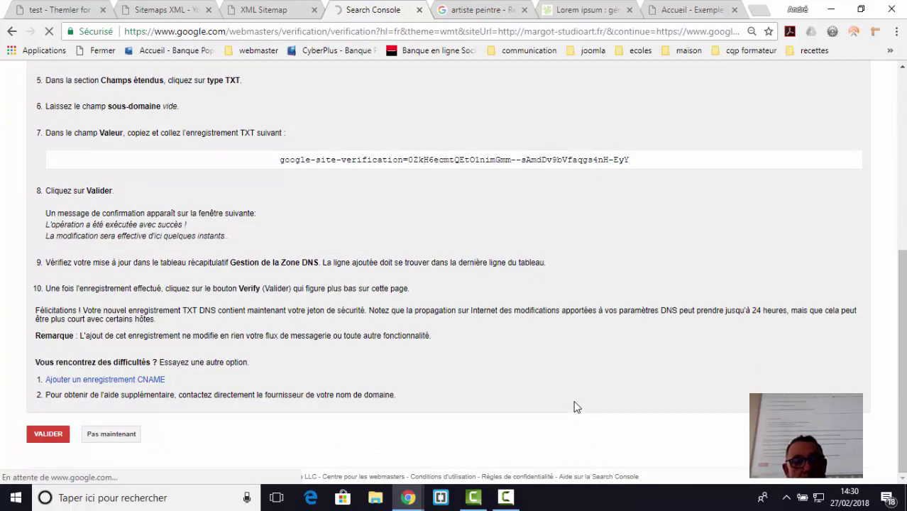